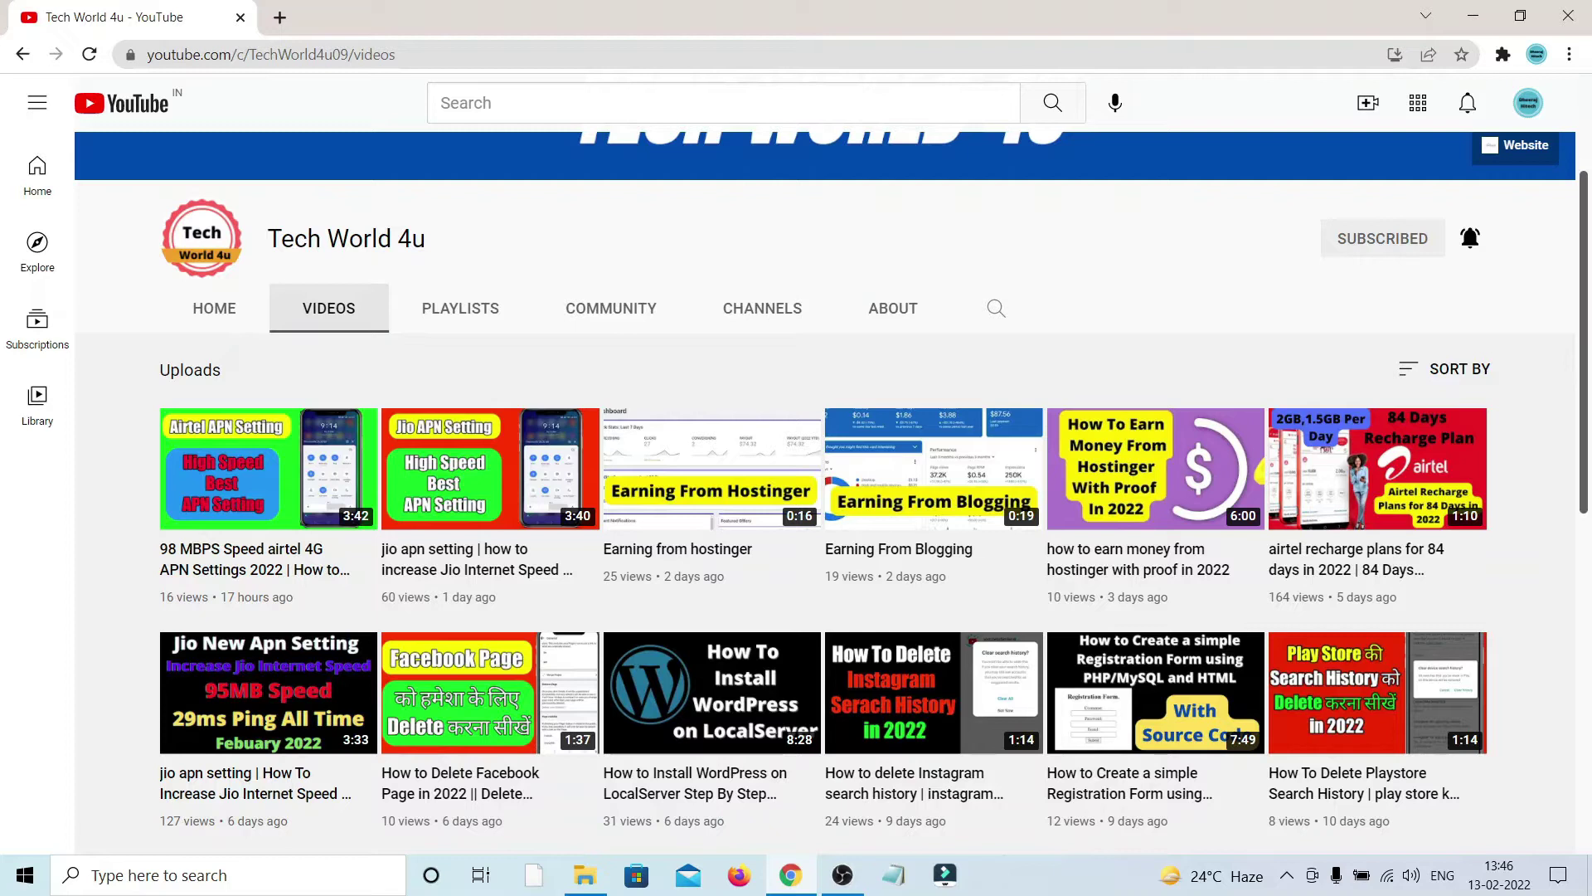
Step: Open a new Google tab next to the Tech World 4u YouTube Videos page
left_click(280, 17)
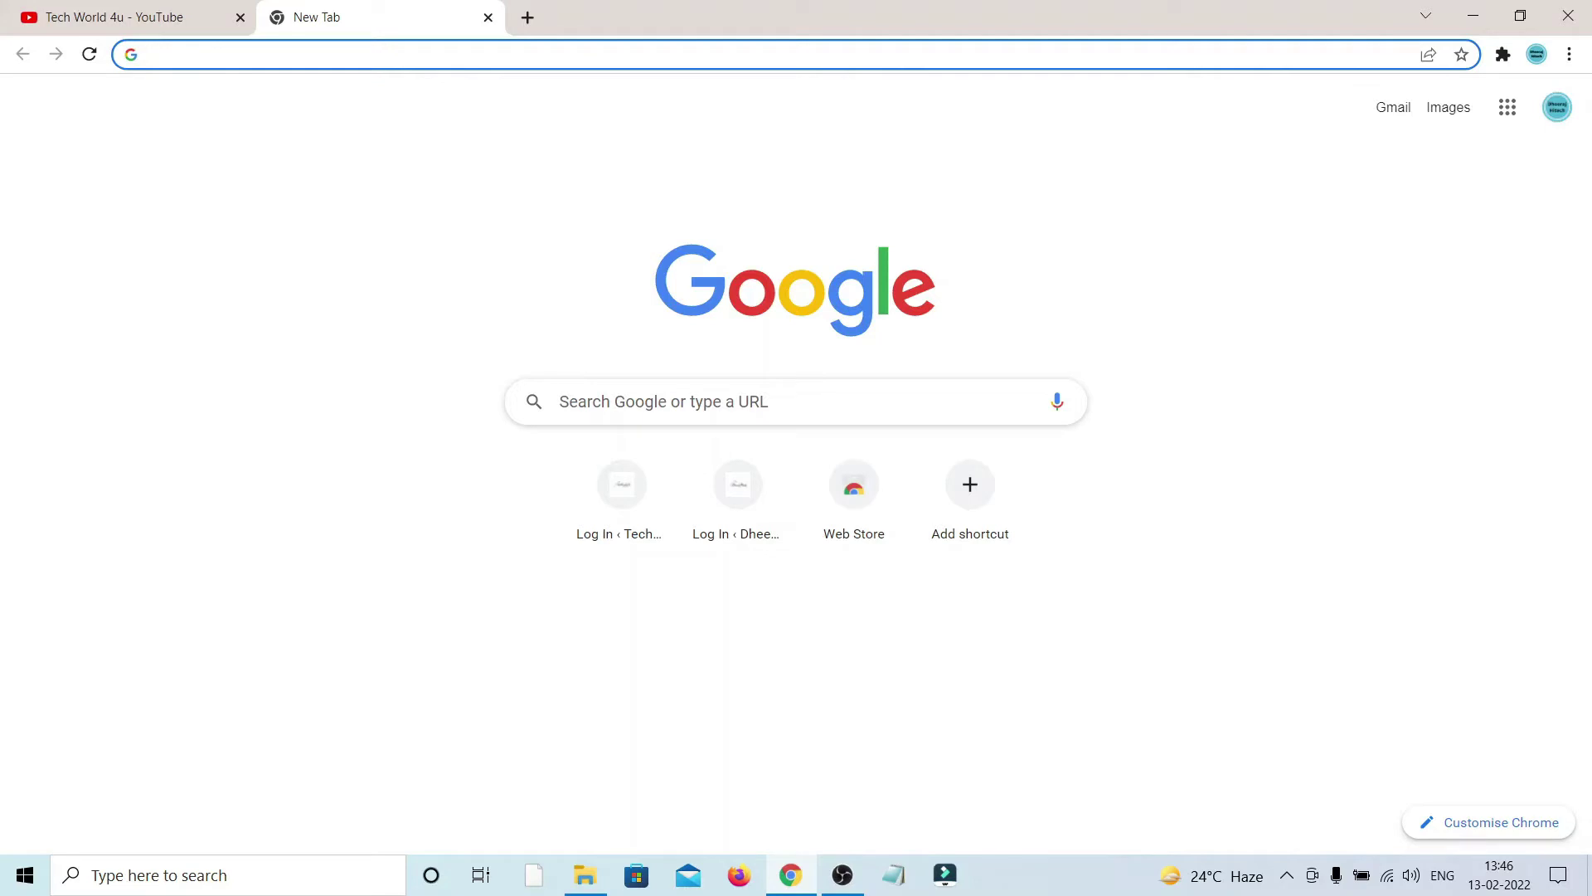
Step: Rerun the earlier ecommerce project in PHP search and open the CodeAstro 'Ecommerce Site in PHP' result
key("Down")
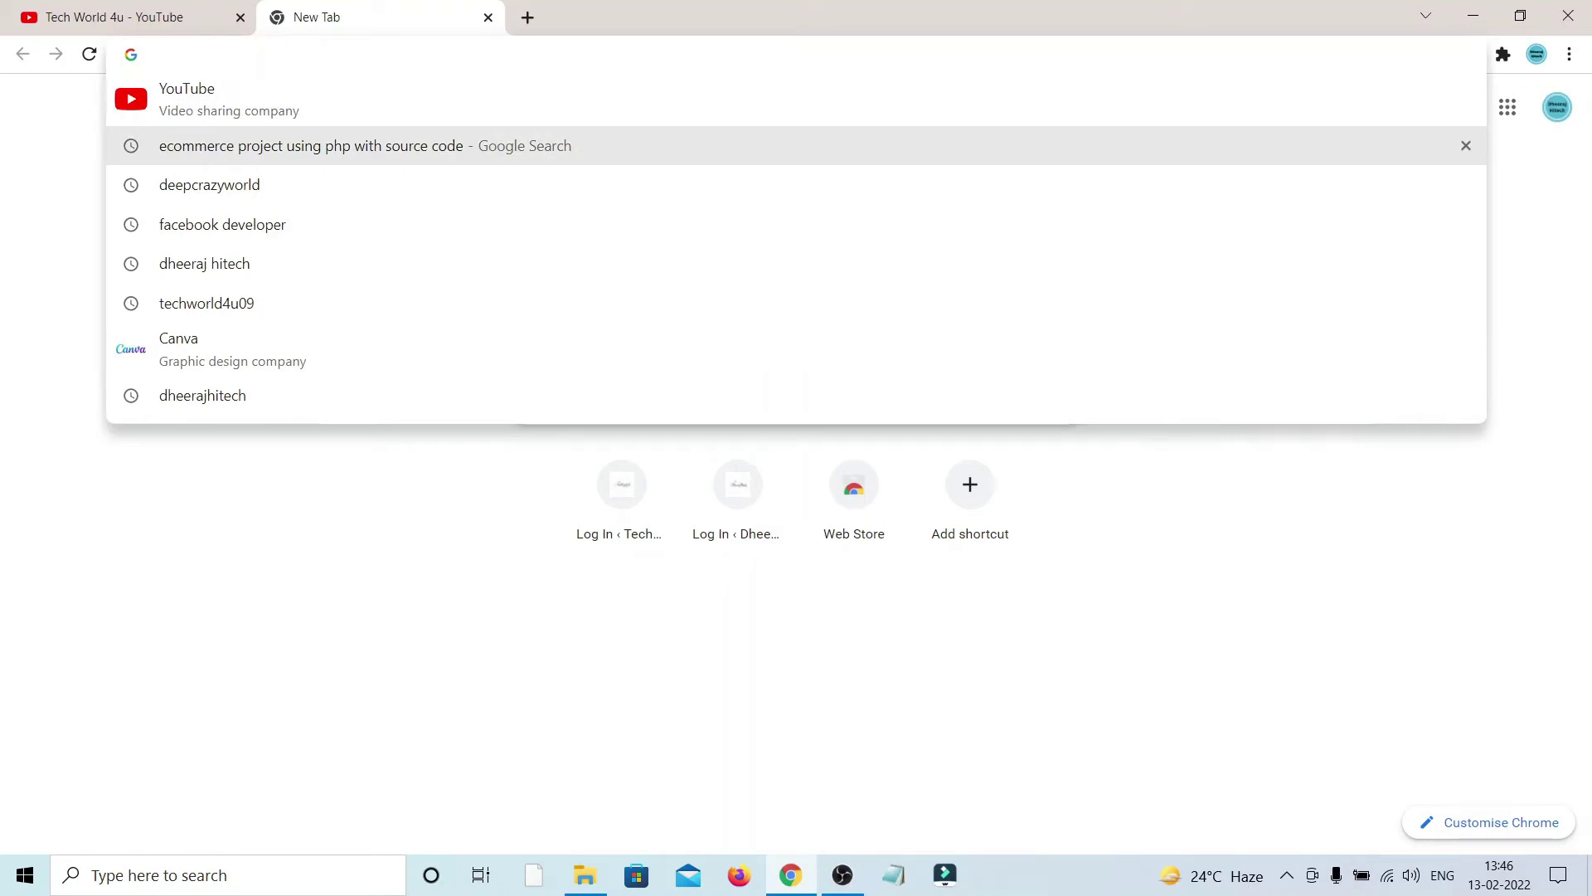
key("Return")
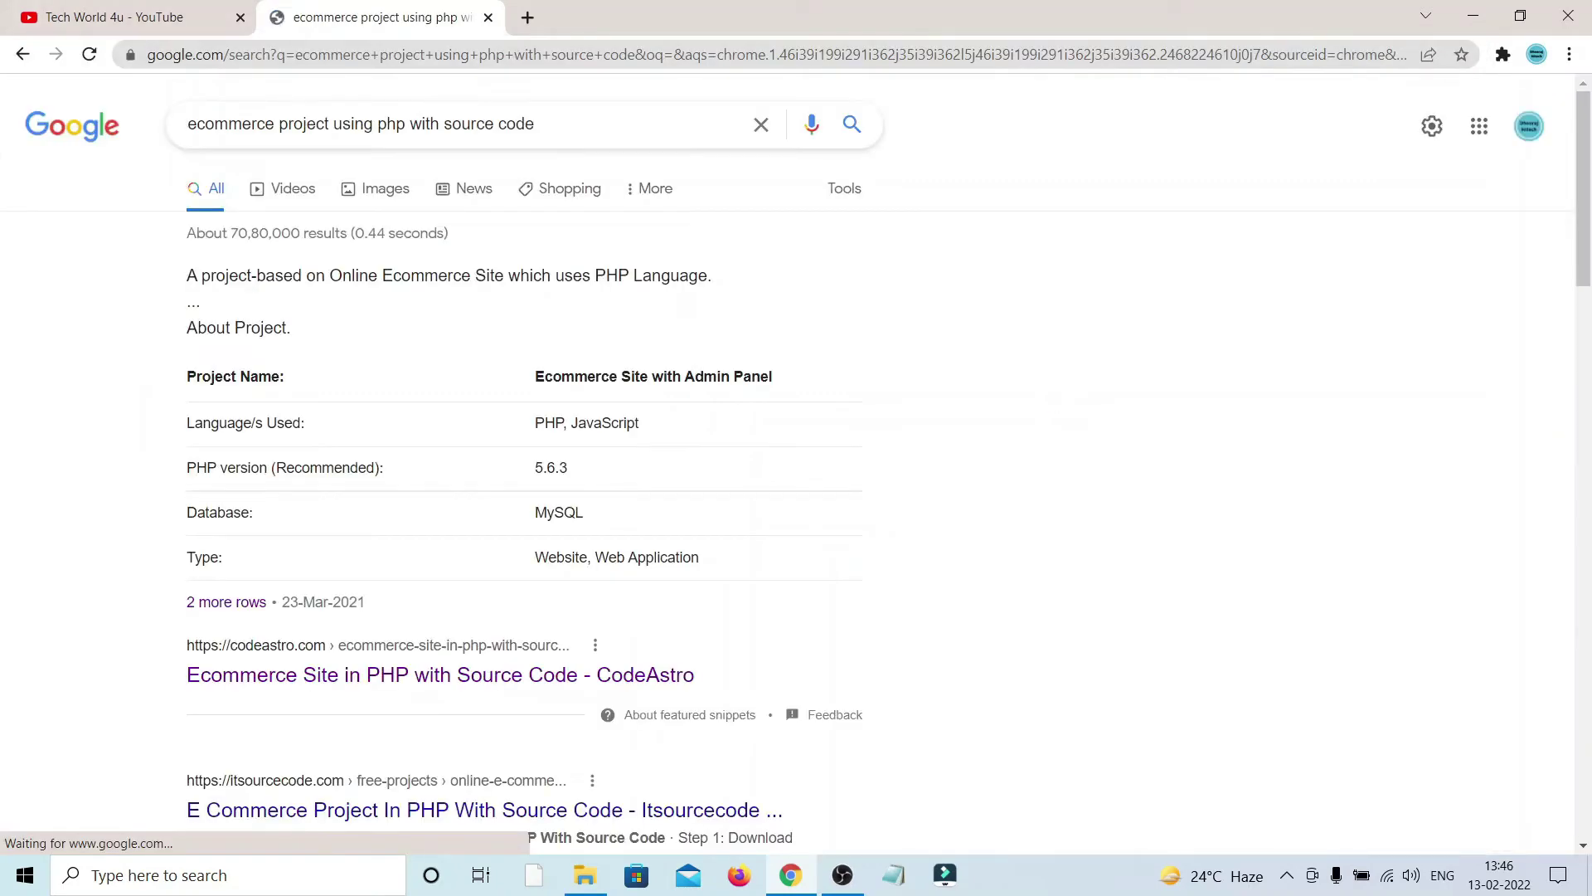
scroll(522, 464, "down", 6)
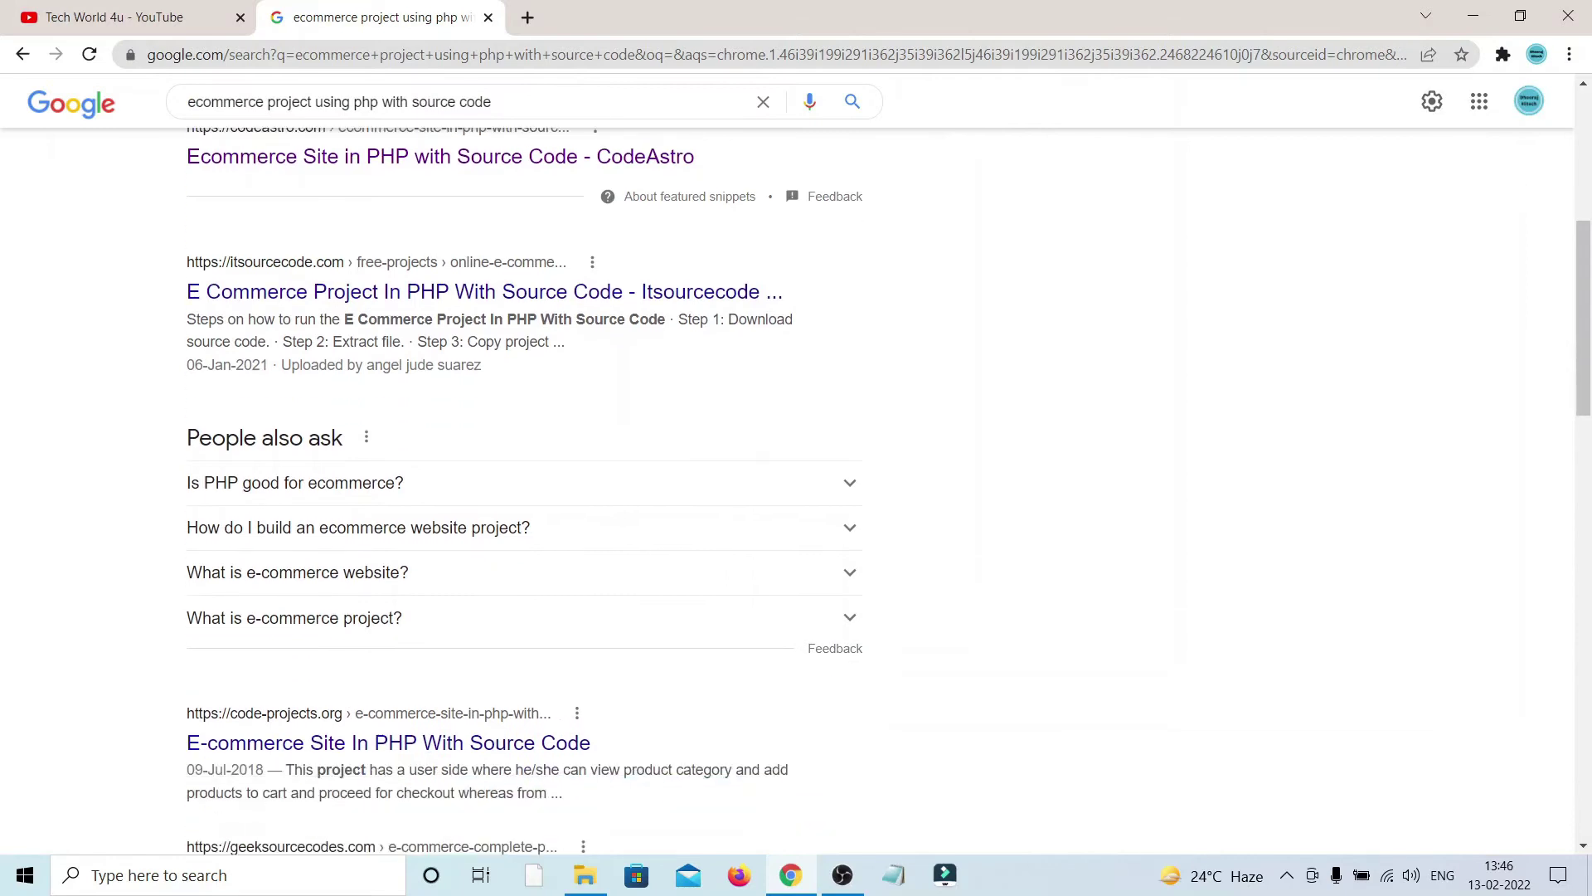
scroll(788, 464, "up", 5)
scroll(440, 365, "down", 3)
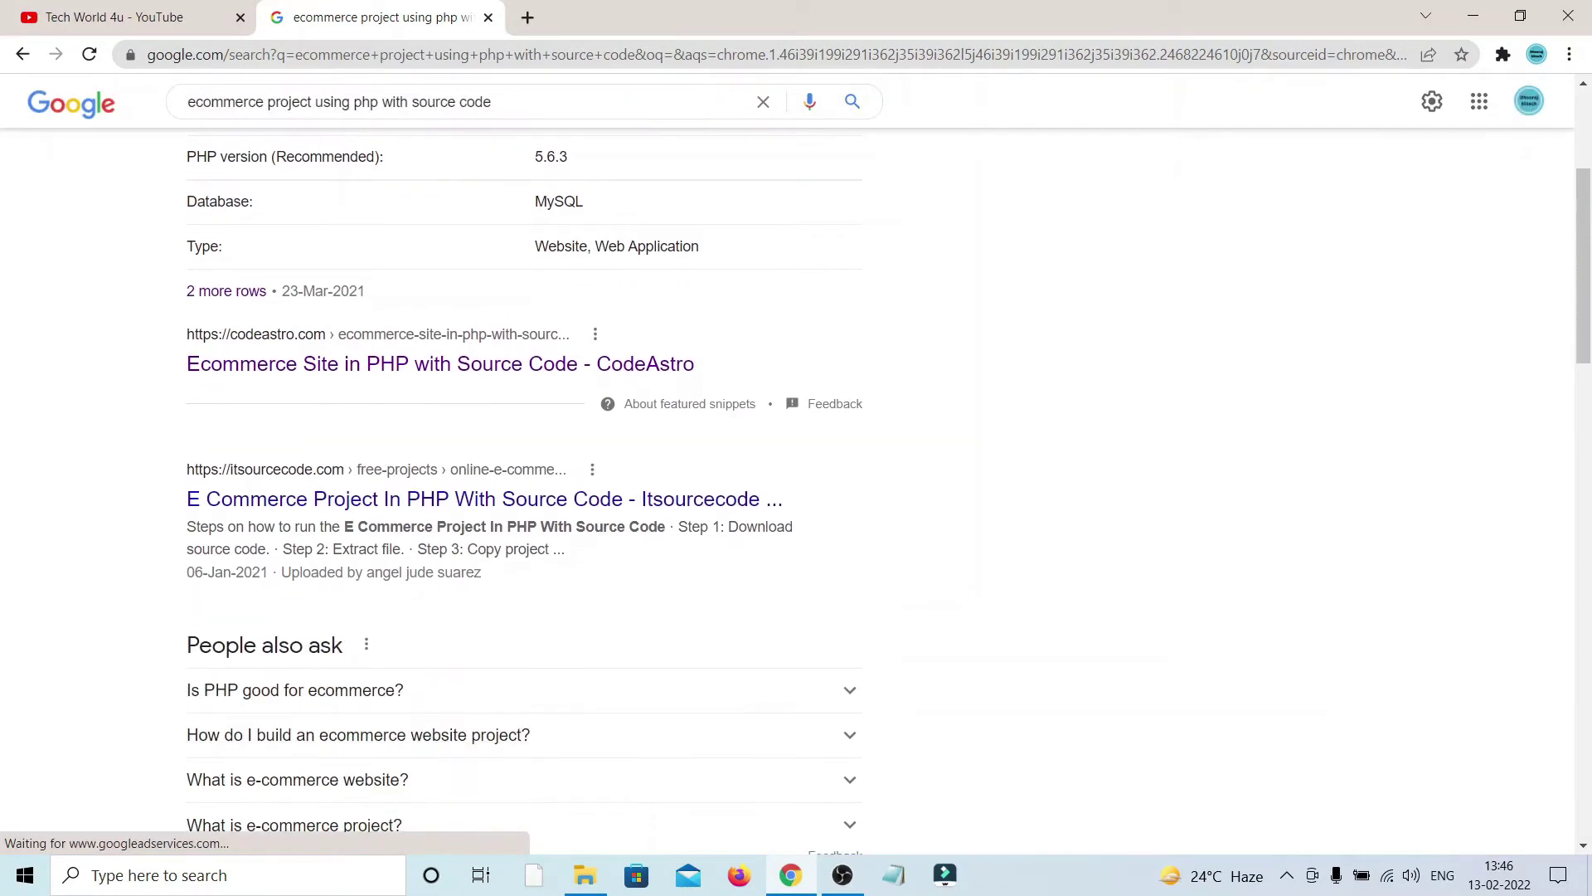
left_click(439, 365)
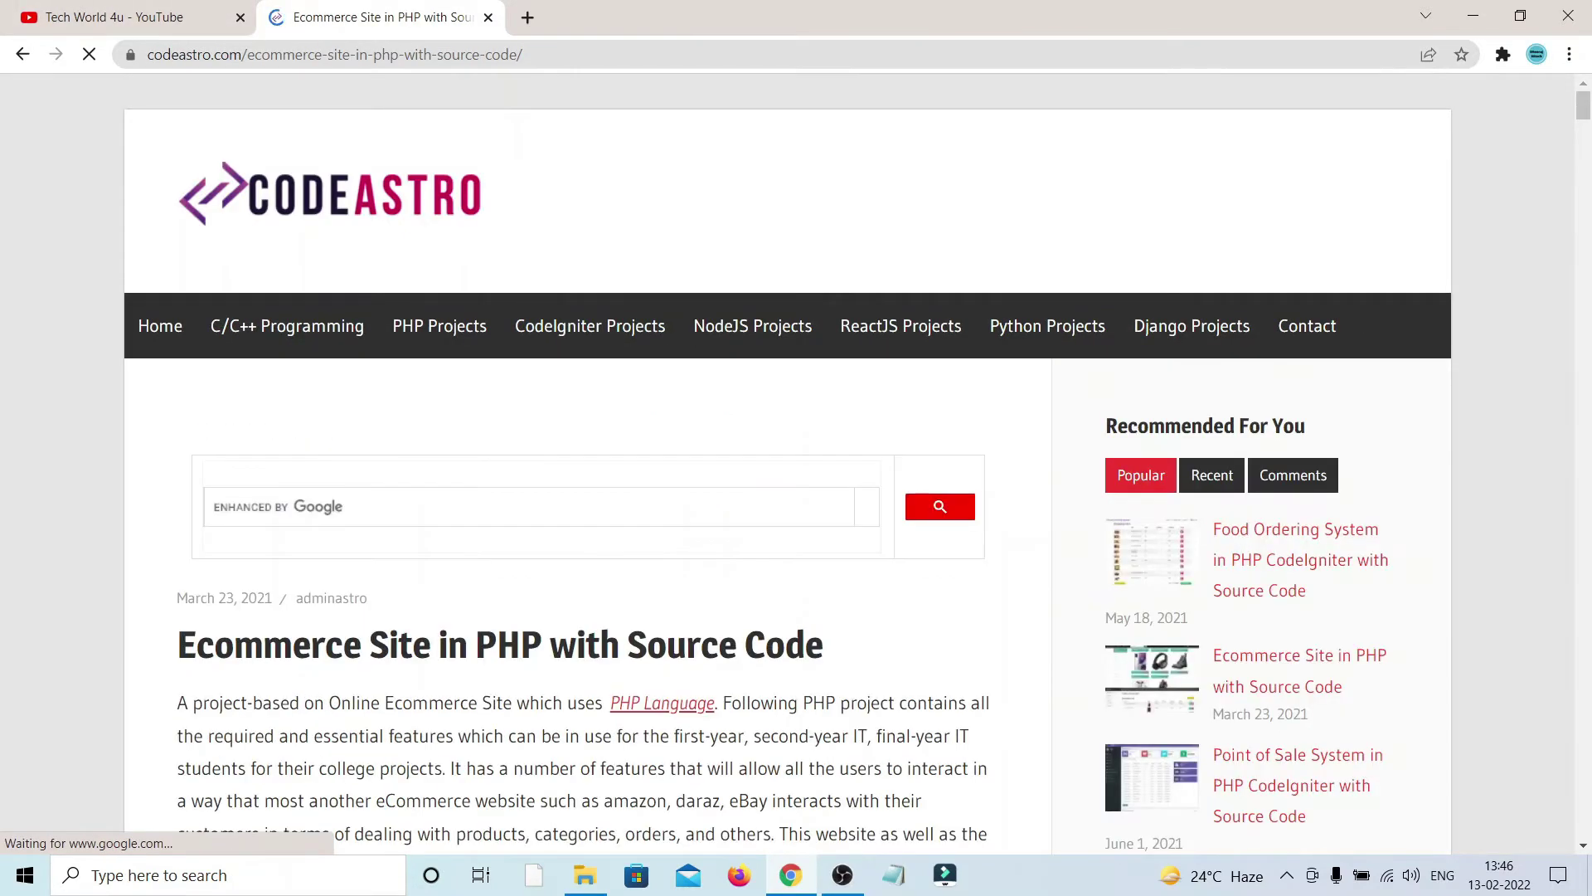
Step: Scroll to the Download box and go to the source code download page
scroll(796, 456, "down", 6)
scroll(796, 398, "down", 20)
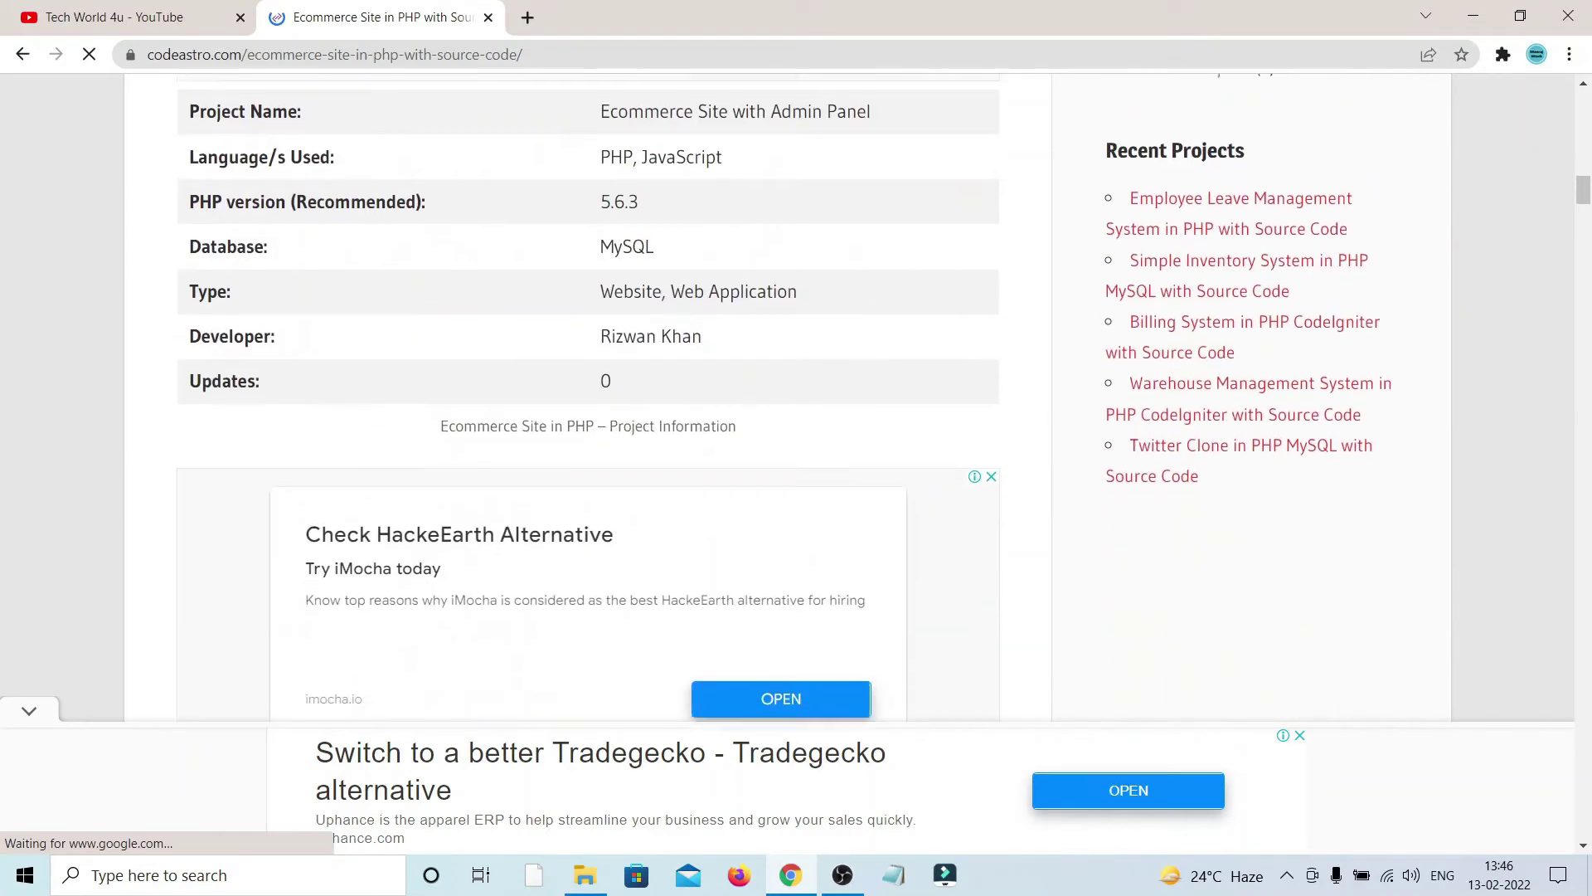
scroll(589, 398, "down", 16)
scroll(589, 398, "down", 12)
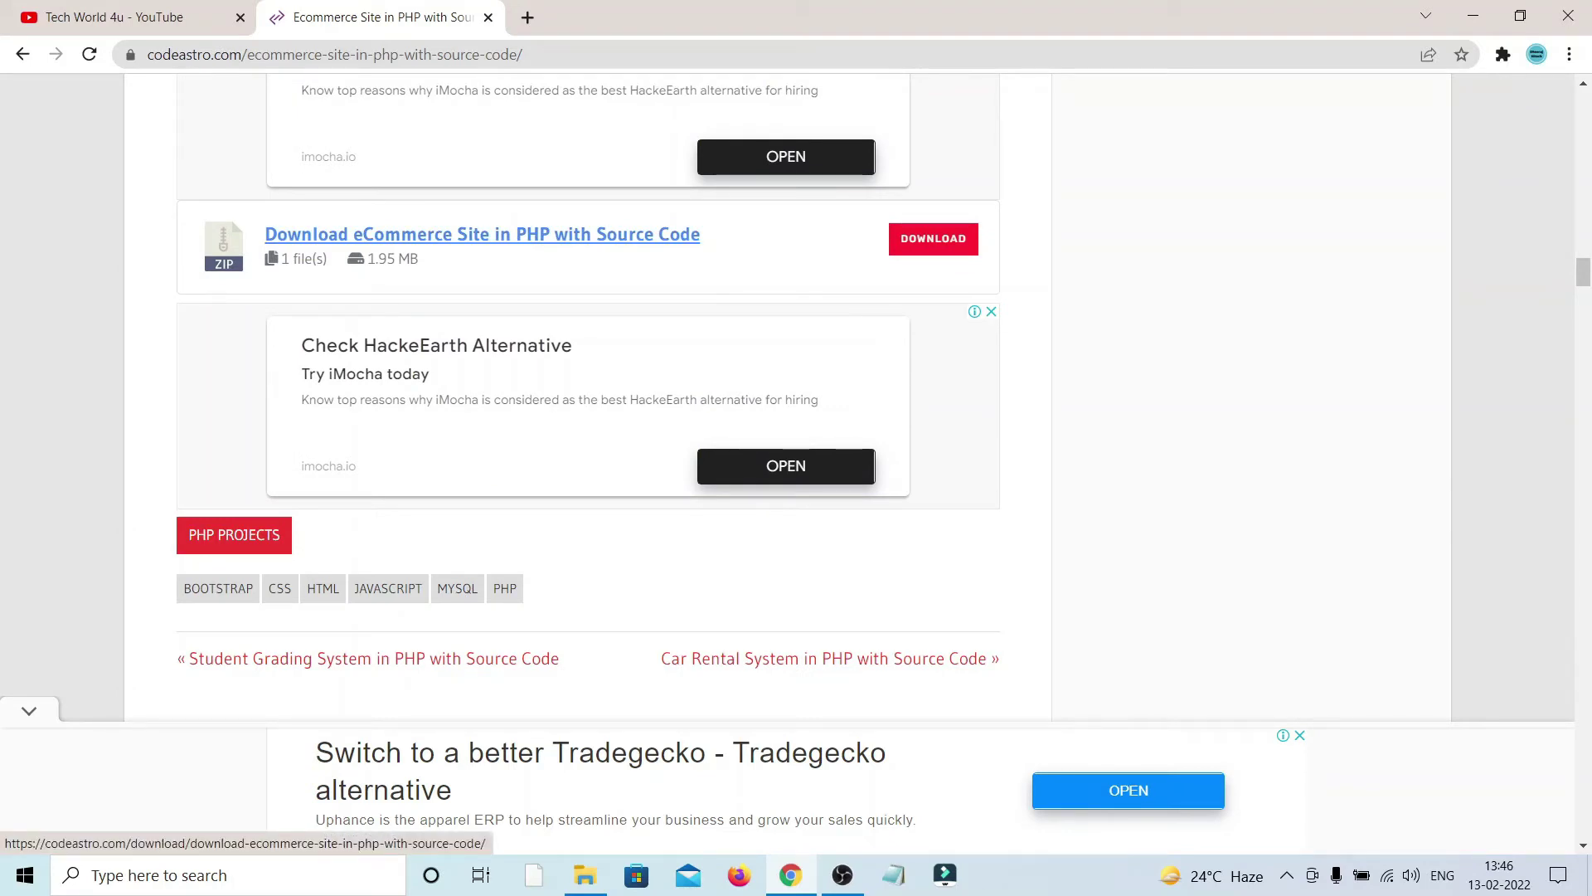
left_click(482, 234)
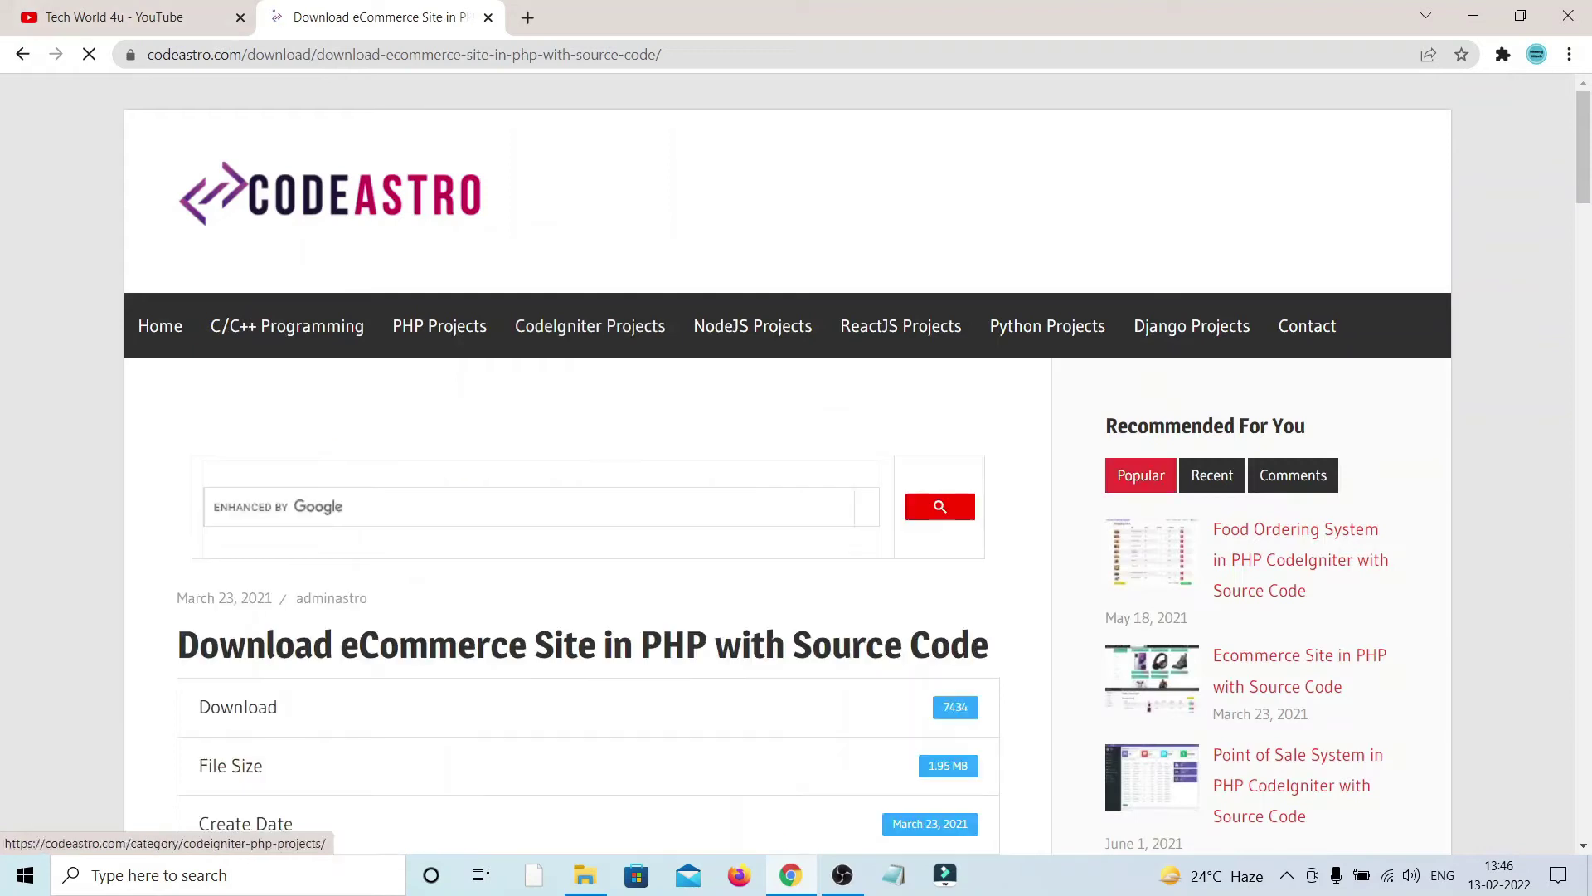
scroll(580, 414, "down", 5)
scroll(581, 414, "down", 2)
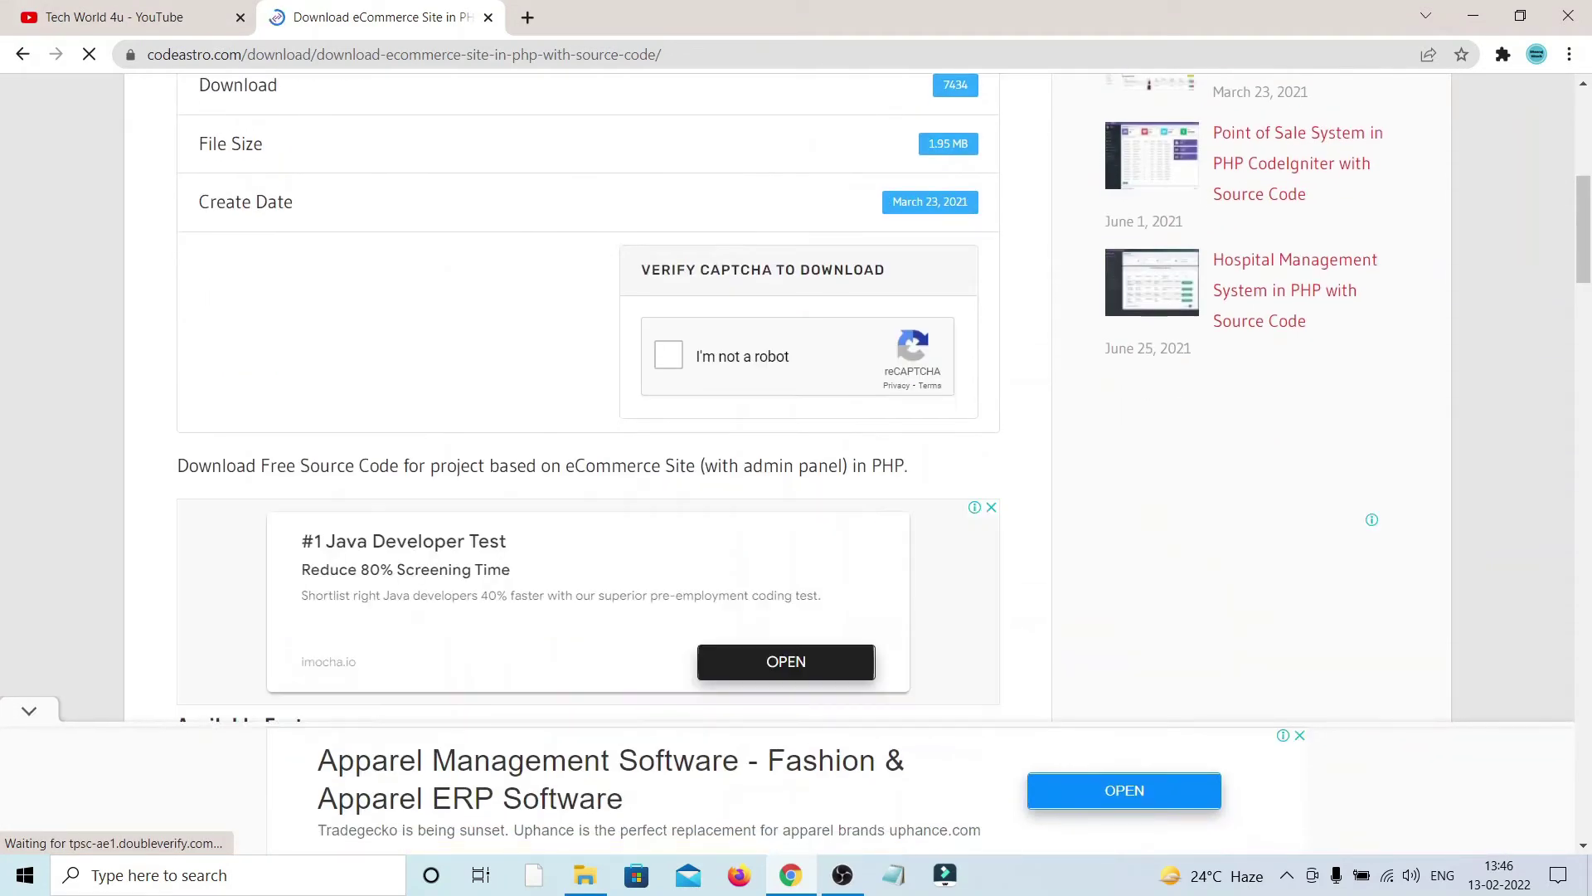
Step: Start the 'I'm not a robot' check and submit the three crosswalk tiles
left_click(669, 354)
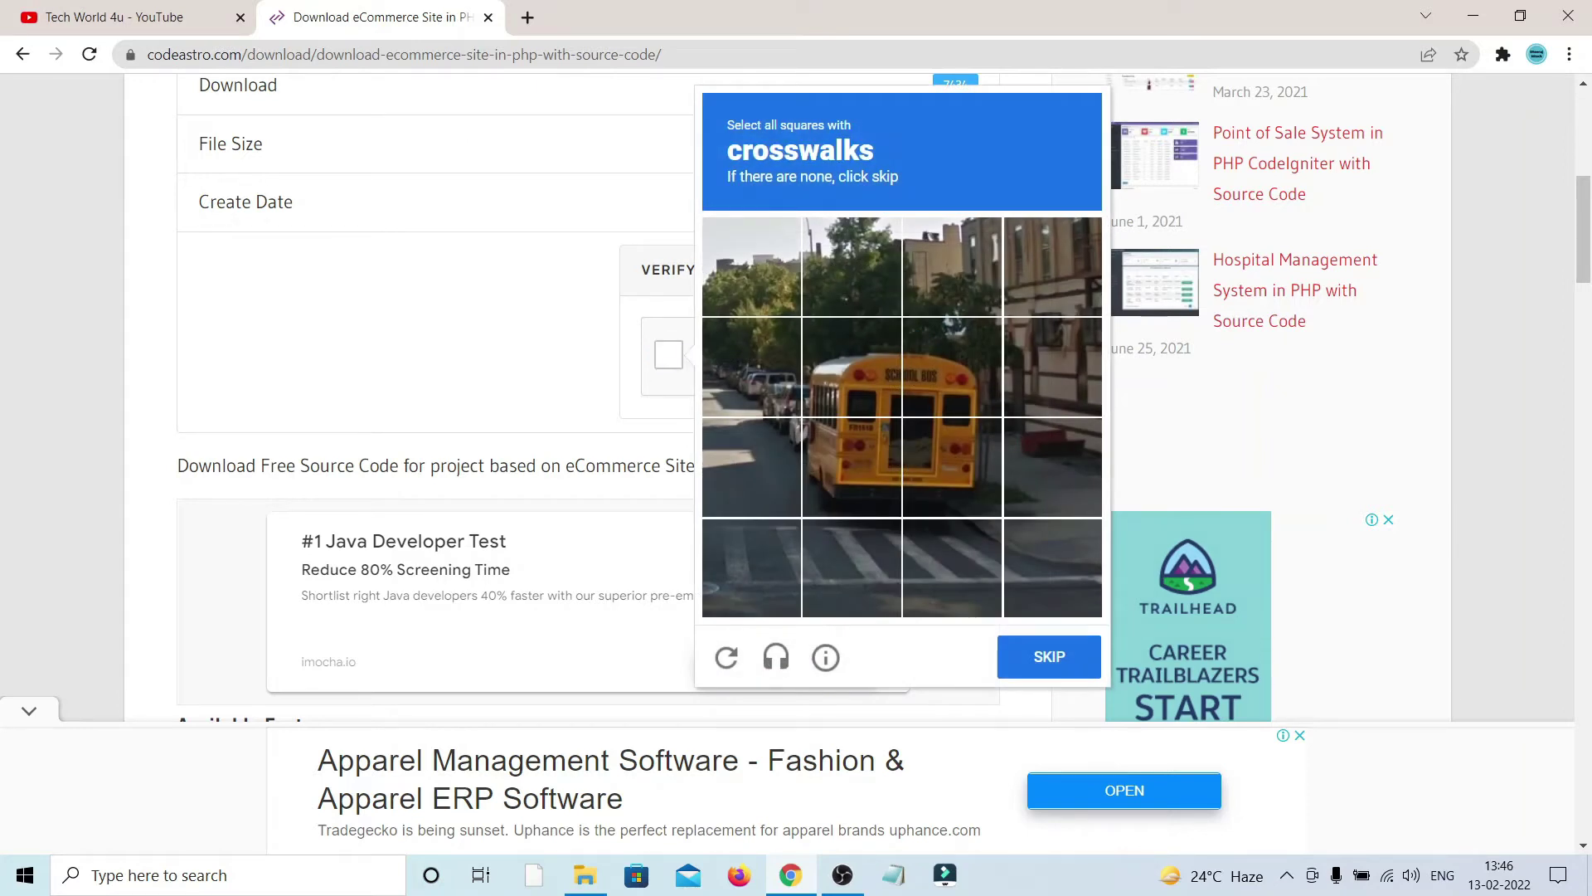
left_click(751, 567)
left_click(851, 567)
left_click(952, 567)
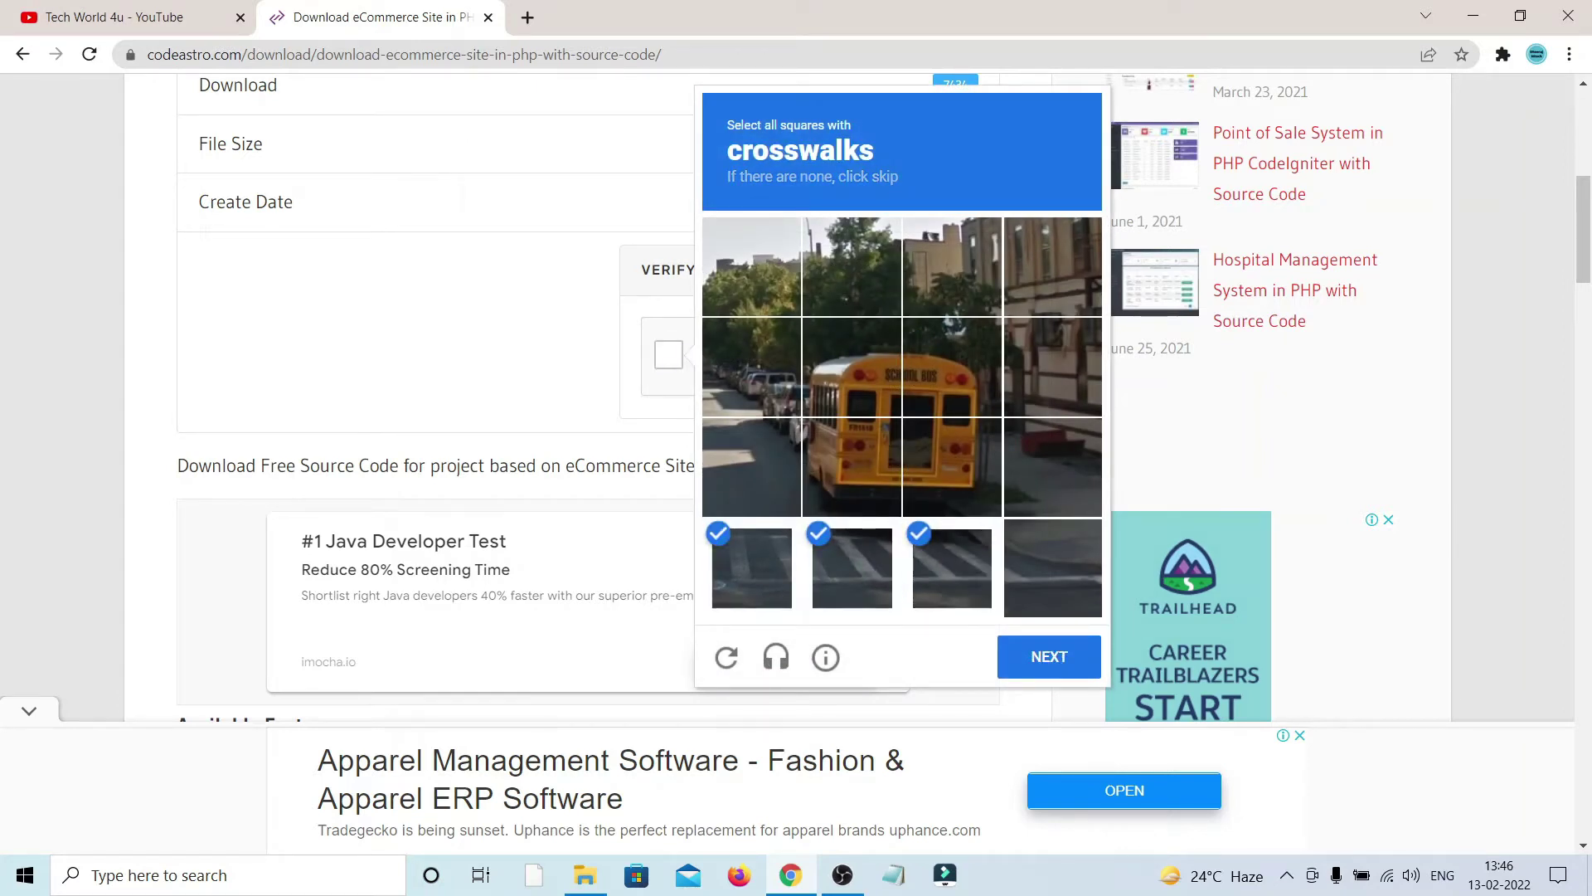
left_click(1049, 656)
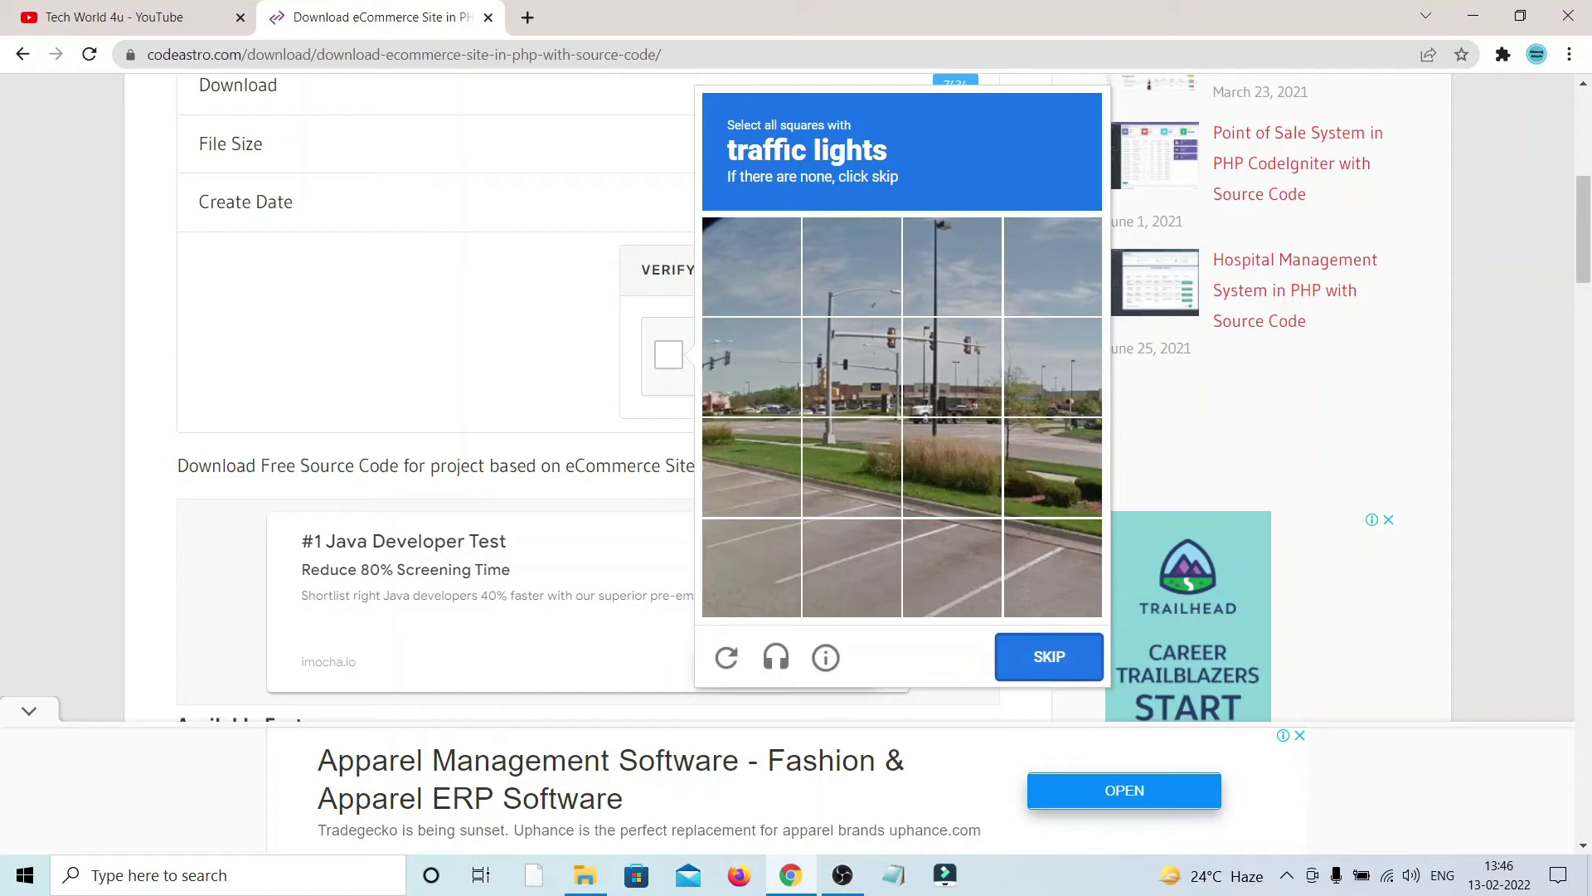
Step: Pick the three traffic-light tiles and complete the captcha to unlock the download
left_click(751, 367)
left_click(851, 366)
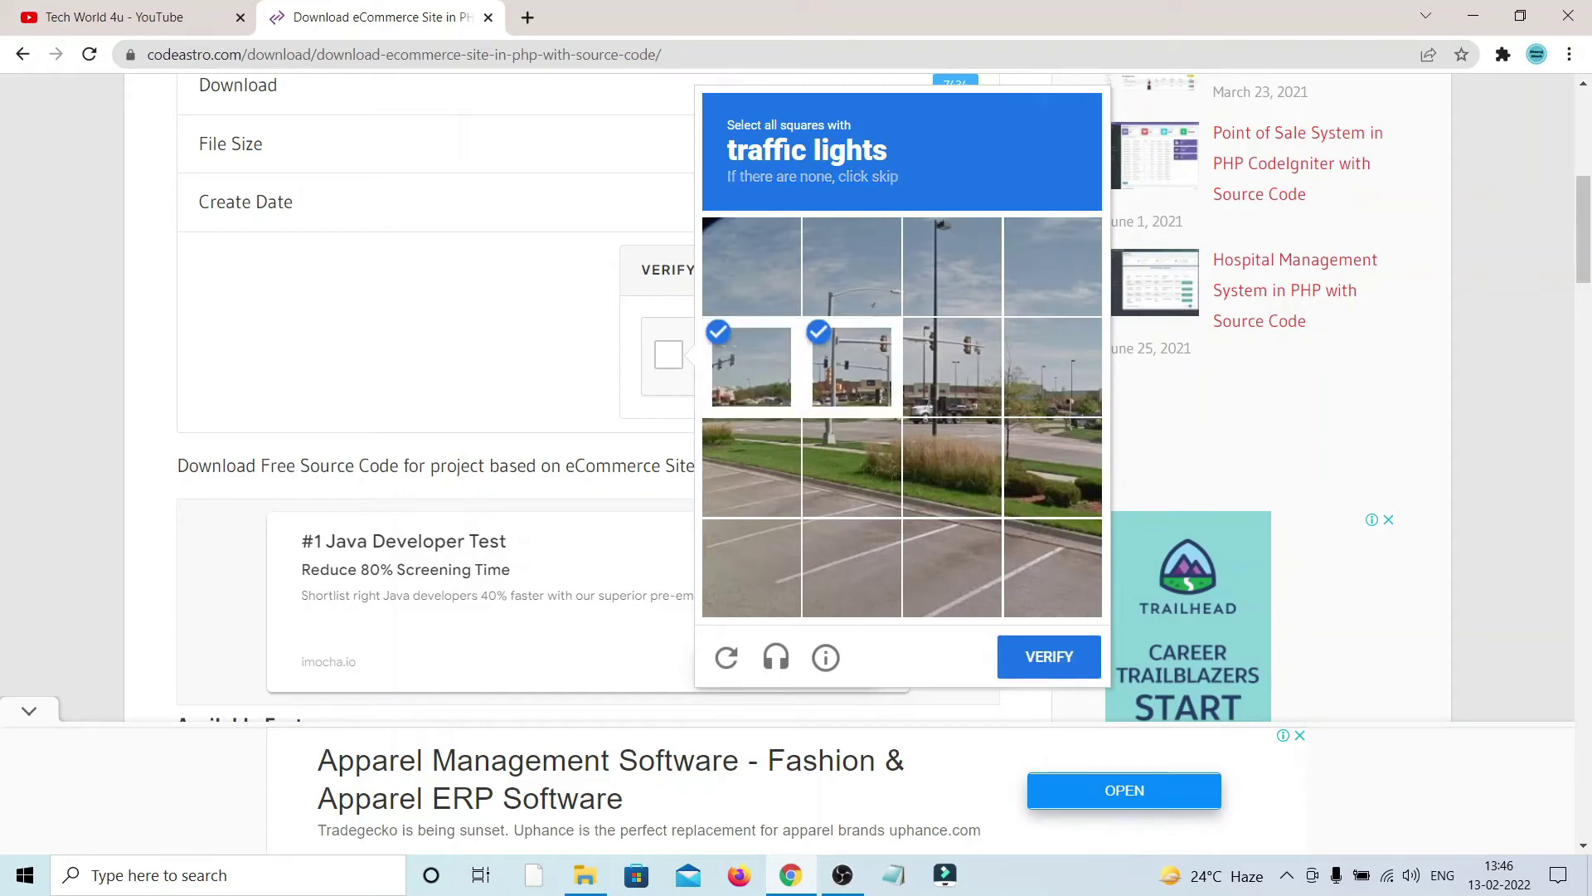
left_click(952, 367)
left_click(1049, 656)
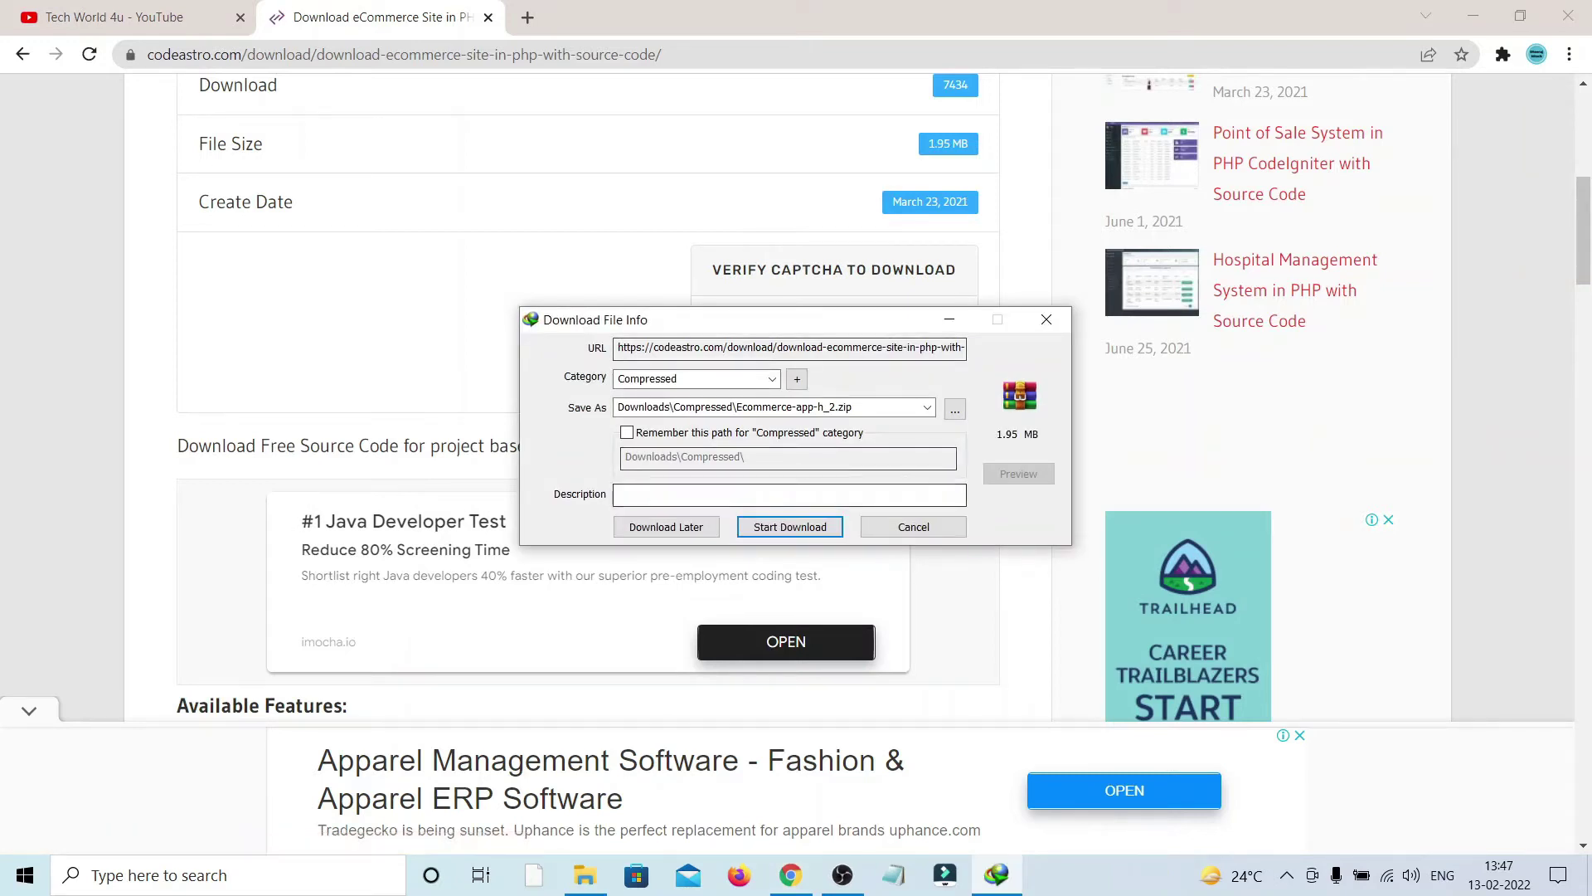
Step: Download the 1.95 MB Ecommerce-app-h_2.zip with Internet Download Manager, then close Chrome
left_click(791, 527)
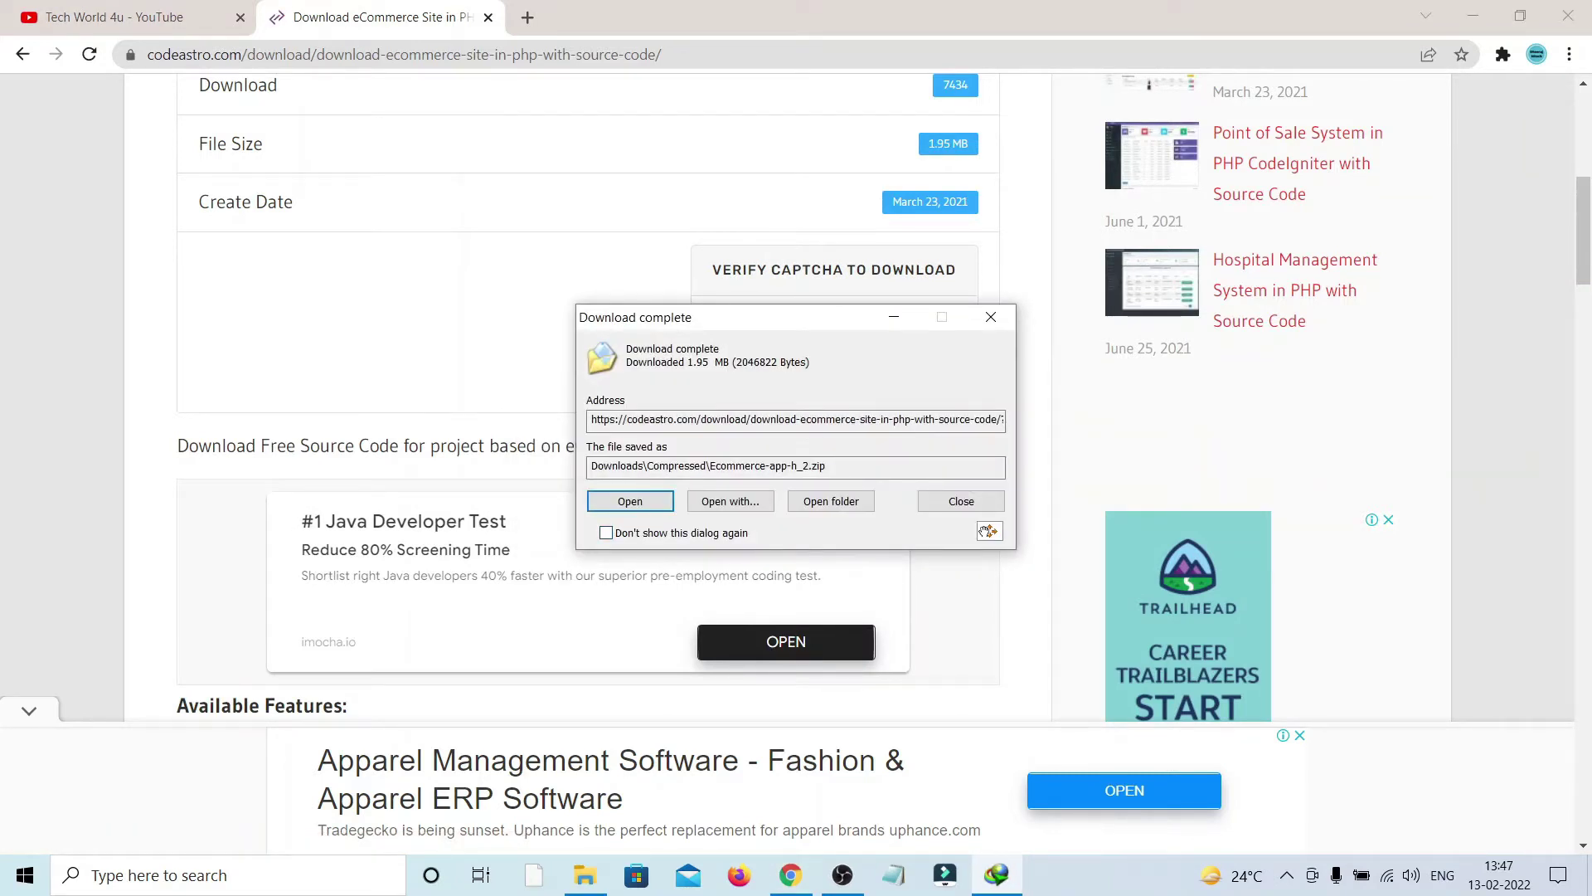
left_click(991, 316)
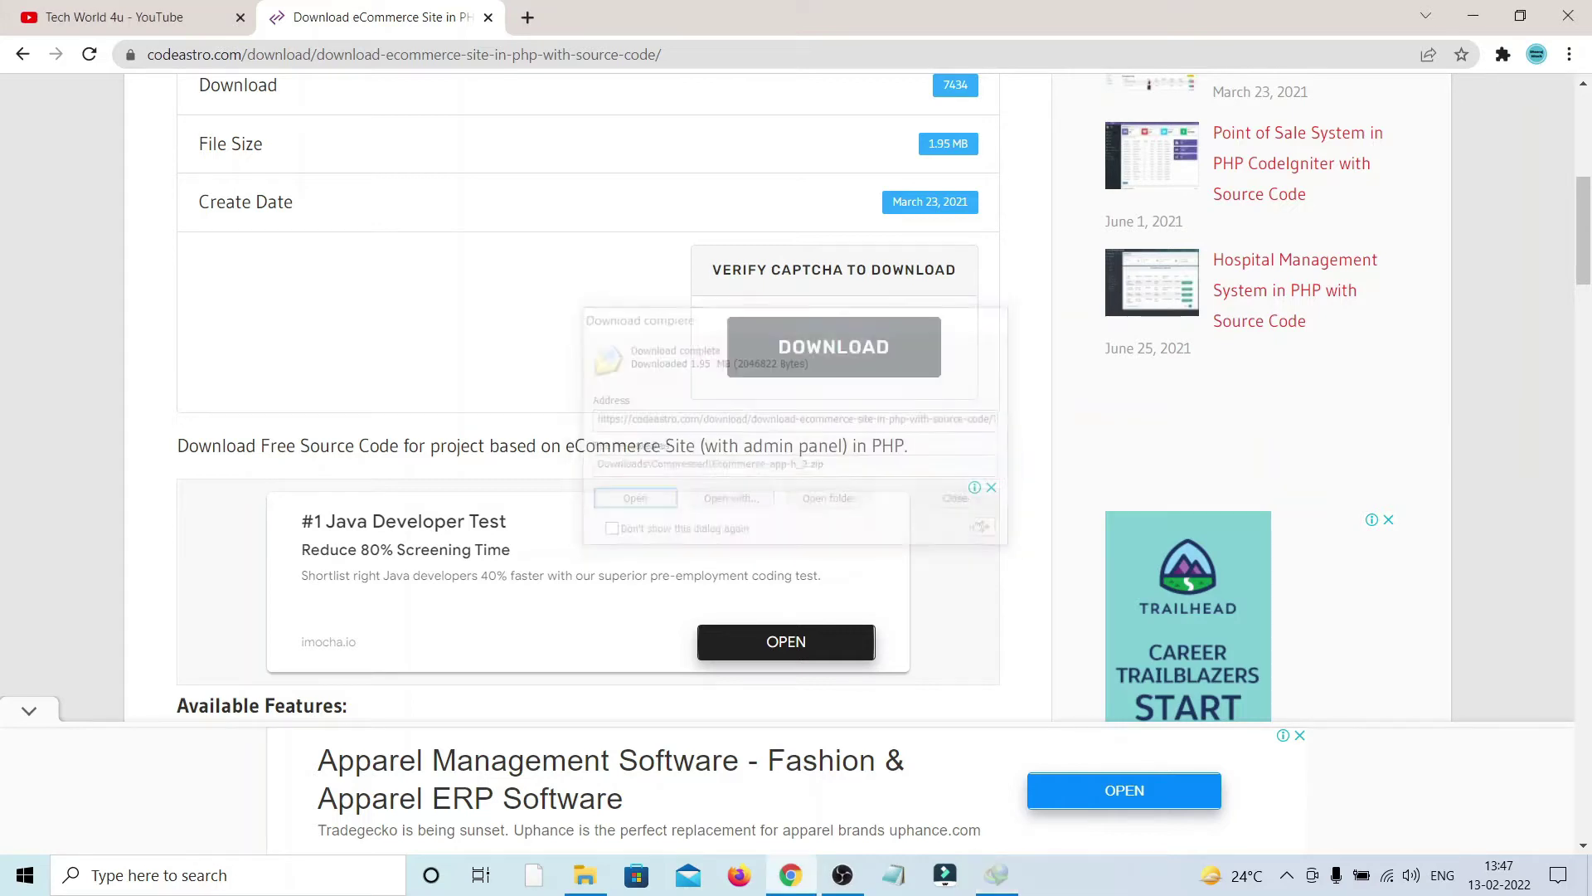
left_click(1568, 15)
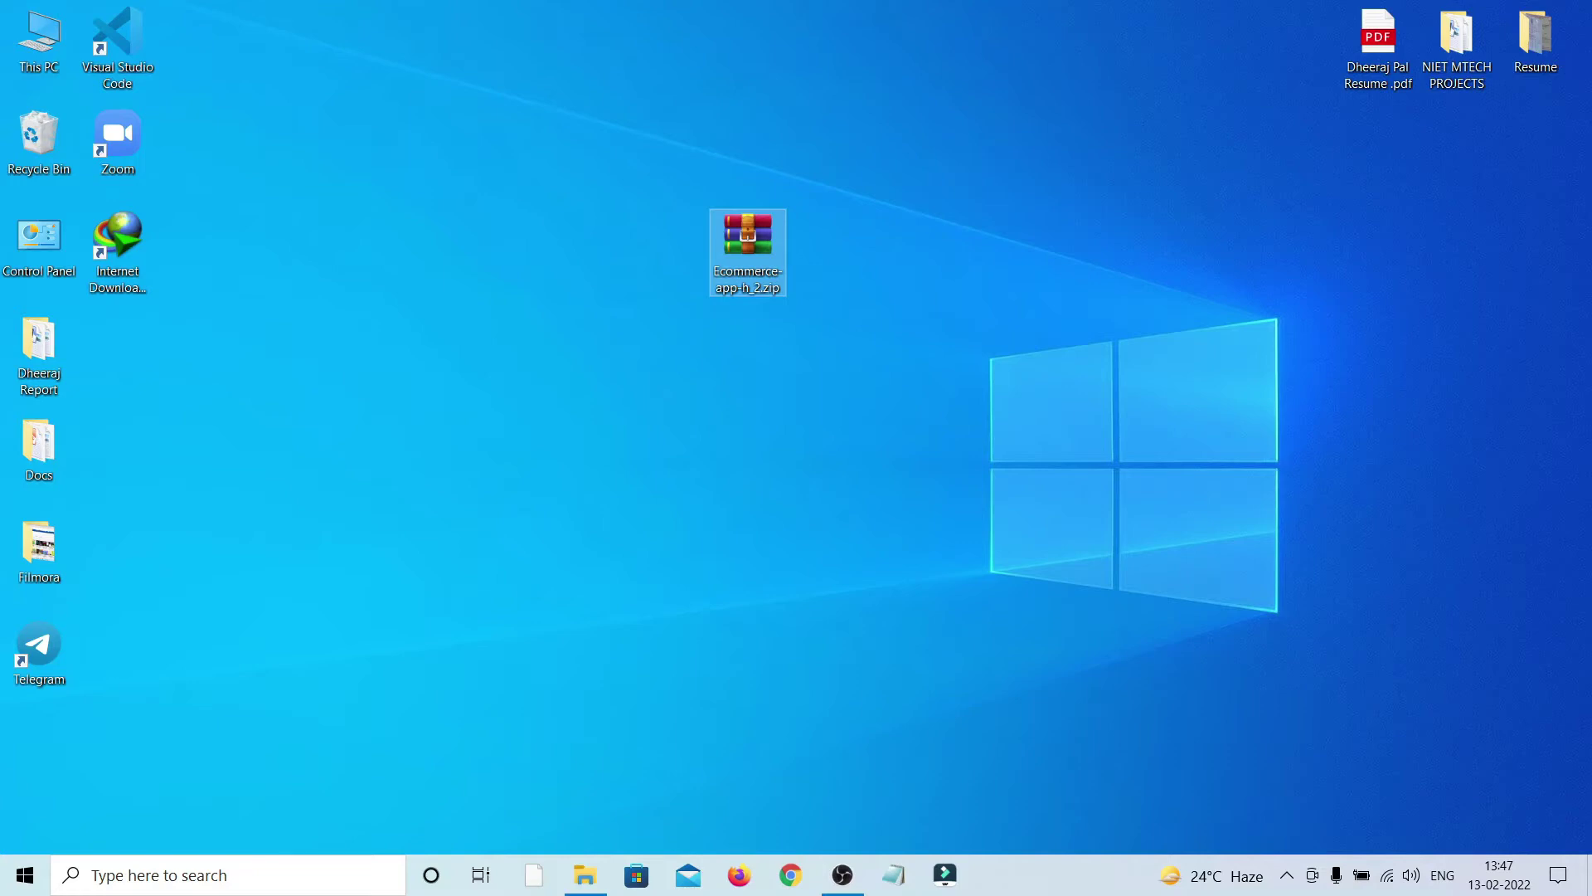
Step: Launch XAMPP Control Panel, start Apache and MySQL, and minimize the panel
key("super+s")
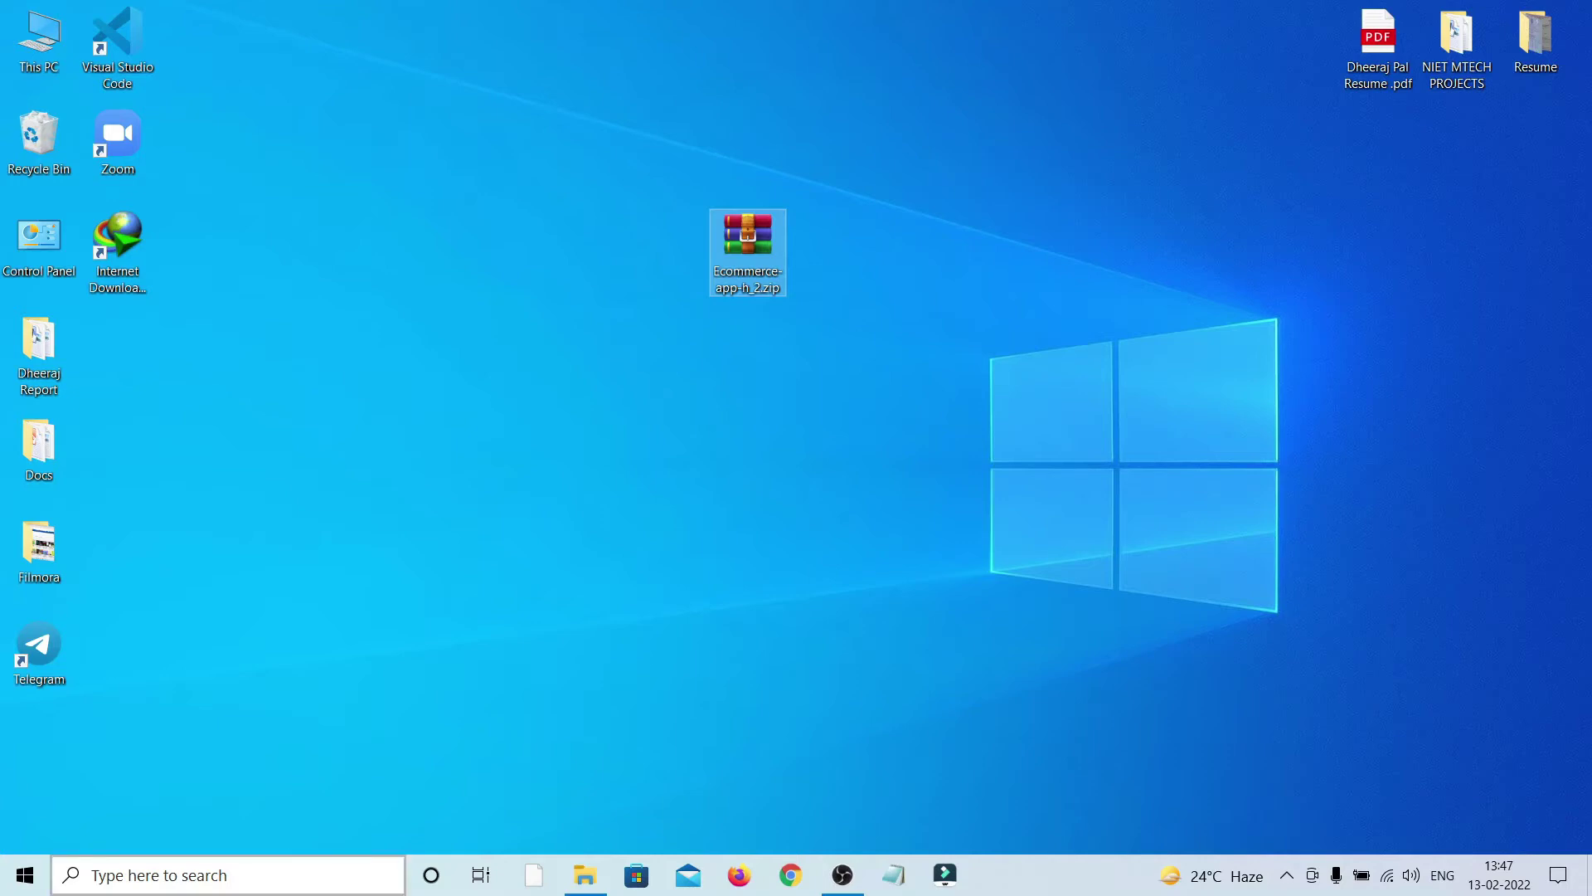
type("xa")
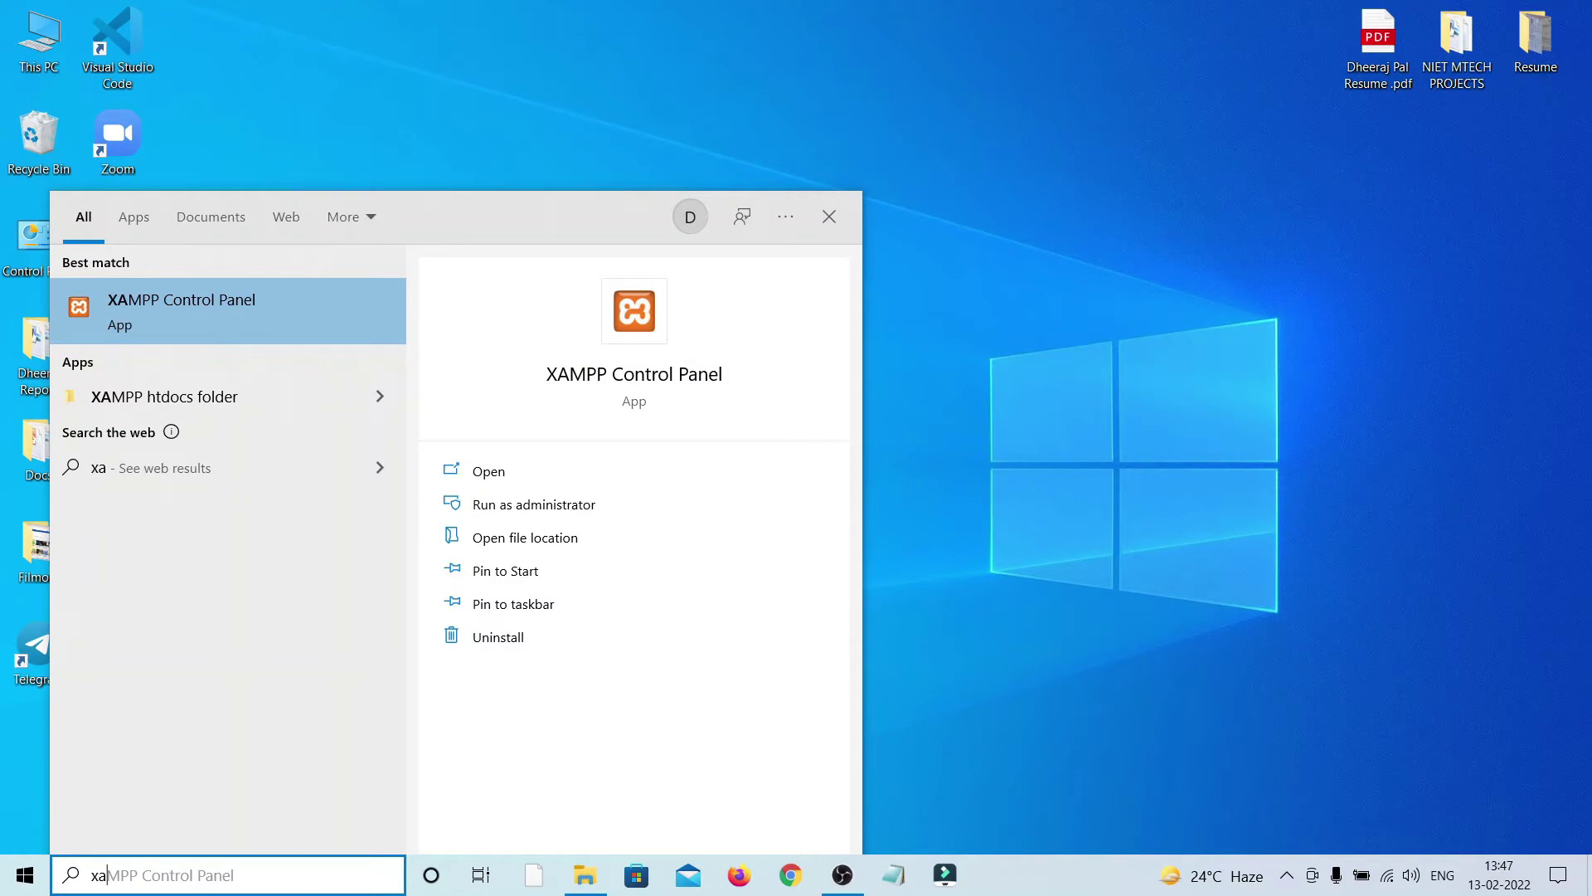
key("Return")
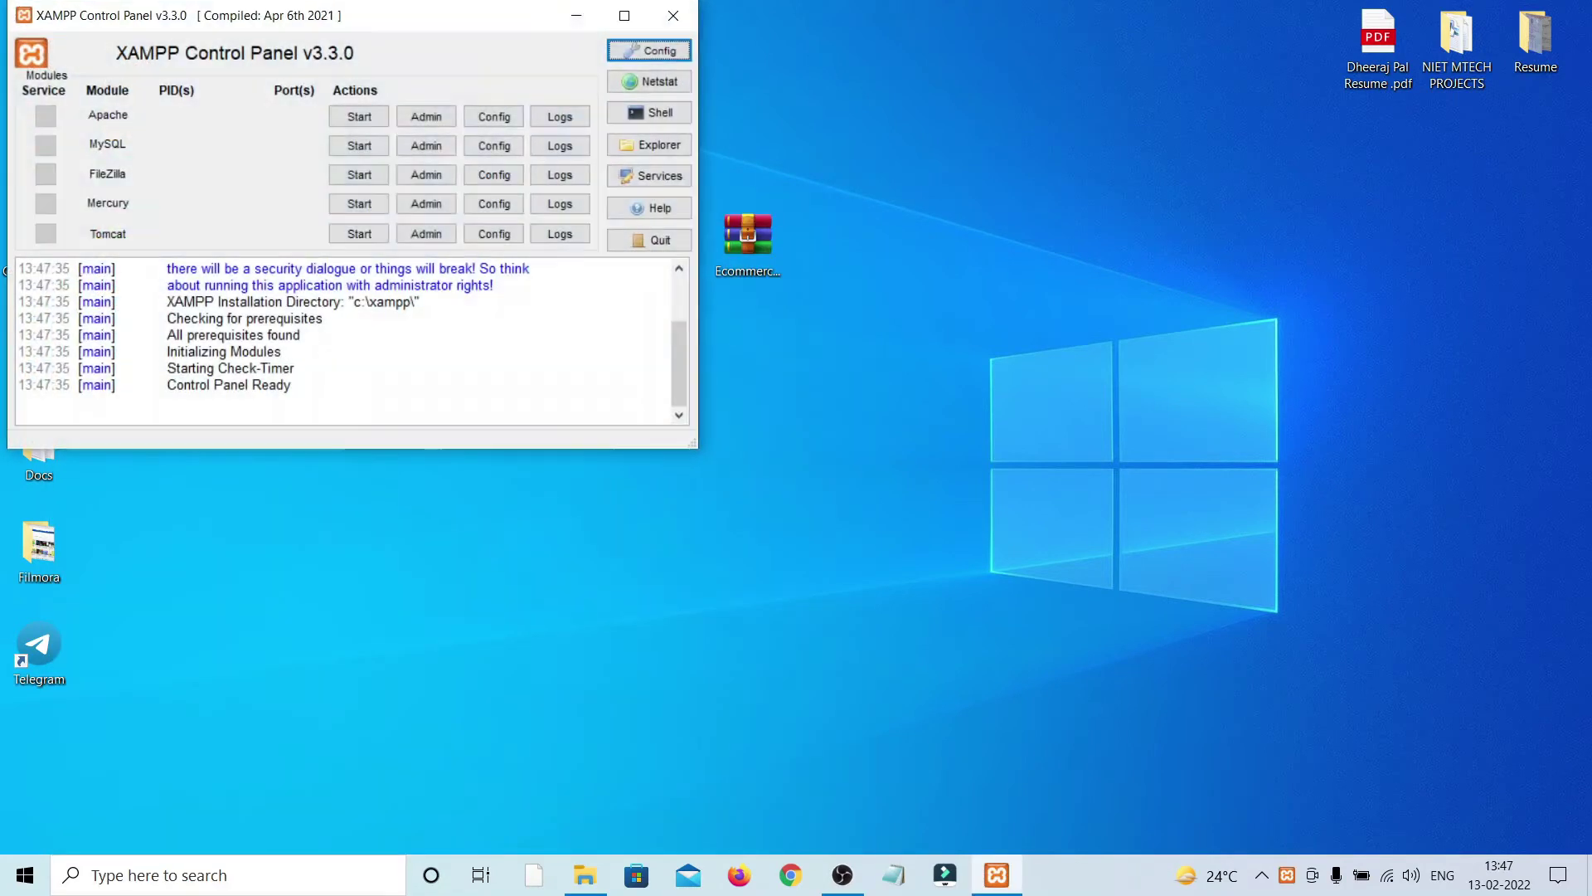
left_click(359, 116)
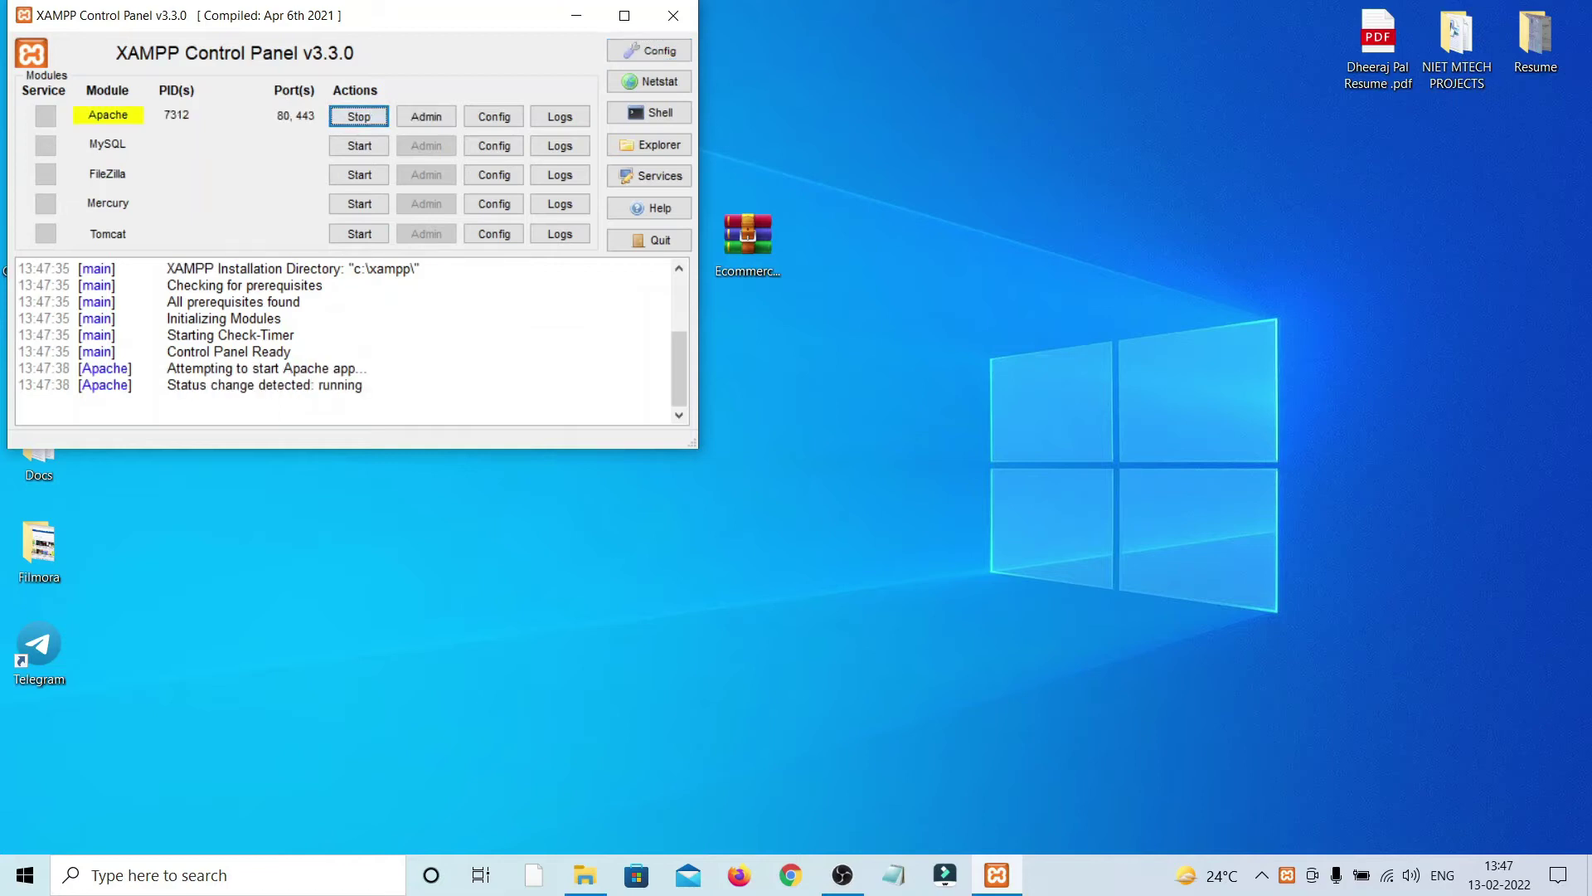
left_click(359, 145)
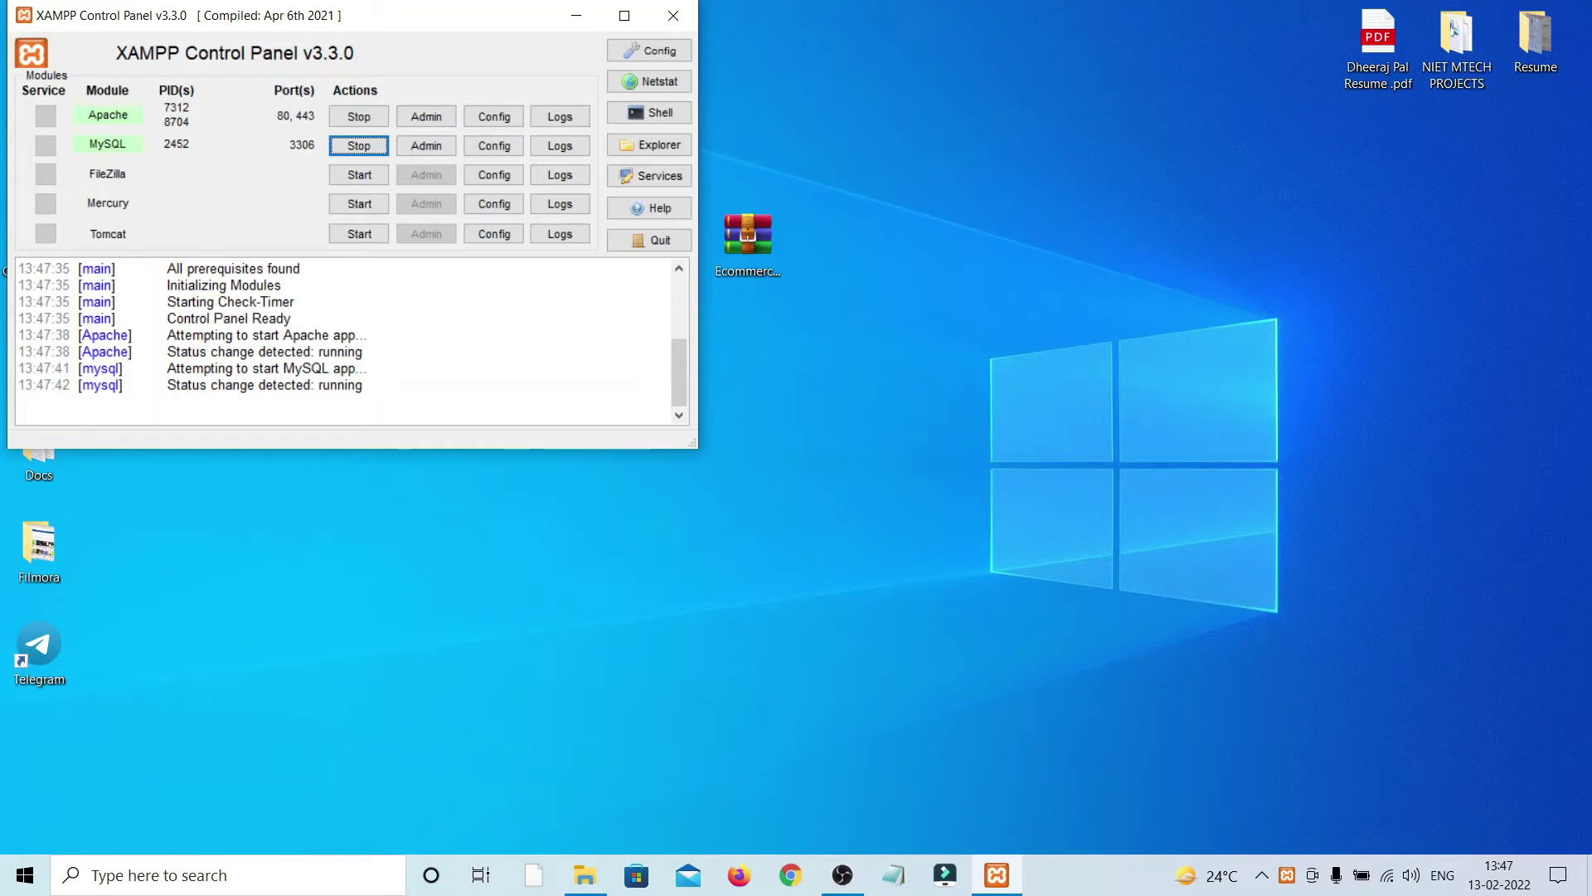
left_click(576, 15)
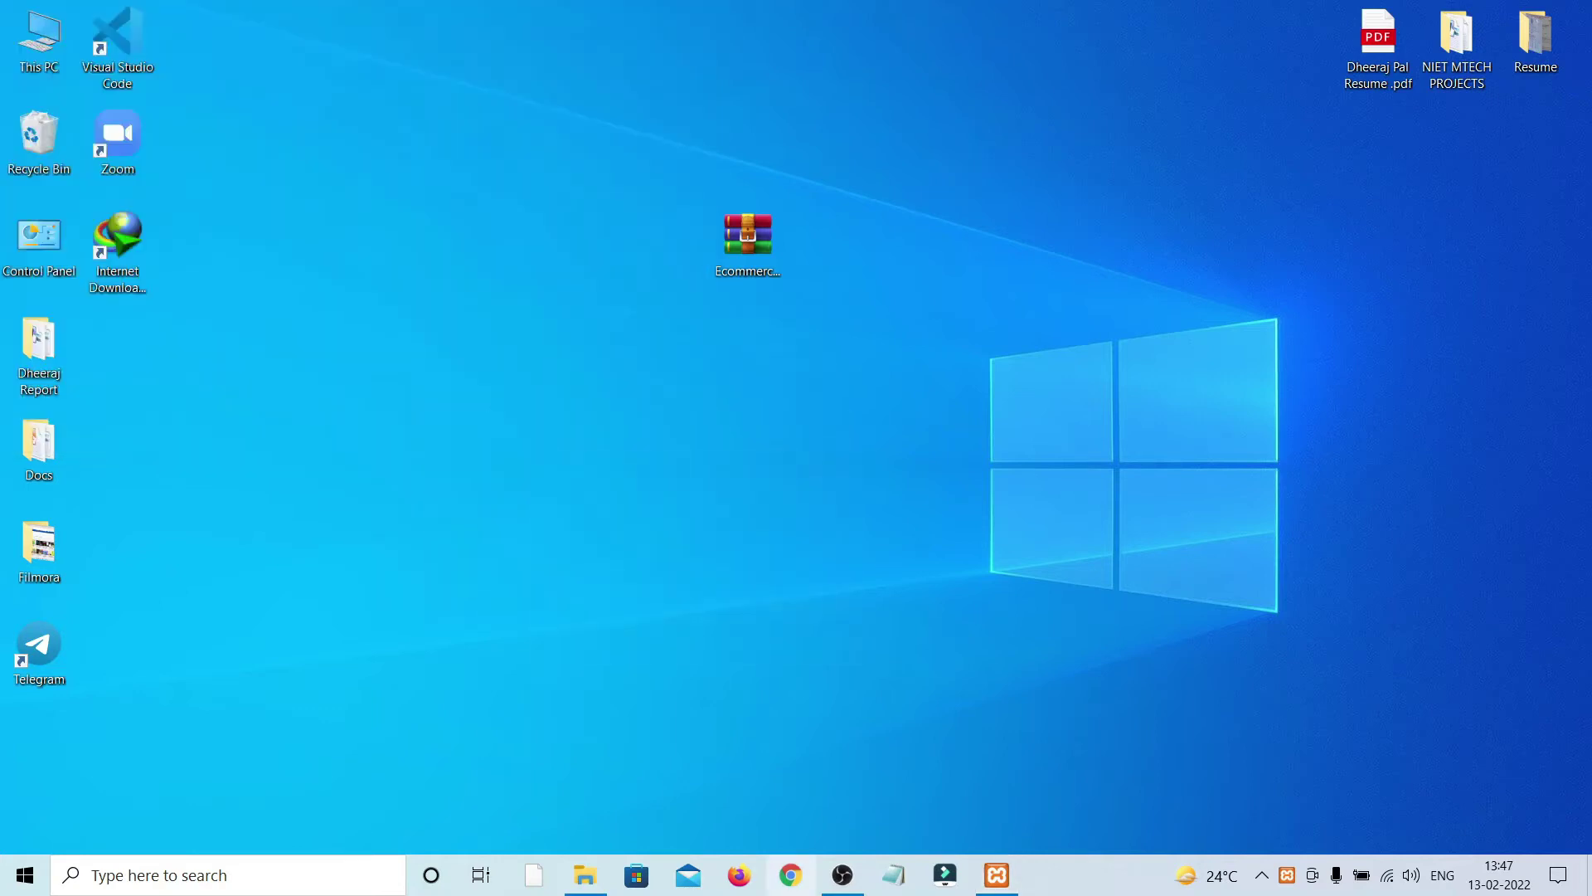
Step: Open localhost in Chrome, go to phpMyAdmin from the dashboard, then minimize the browser
key("super+6")
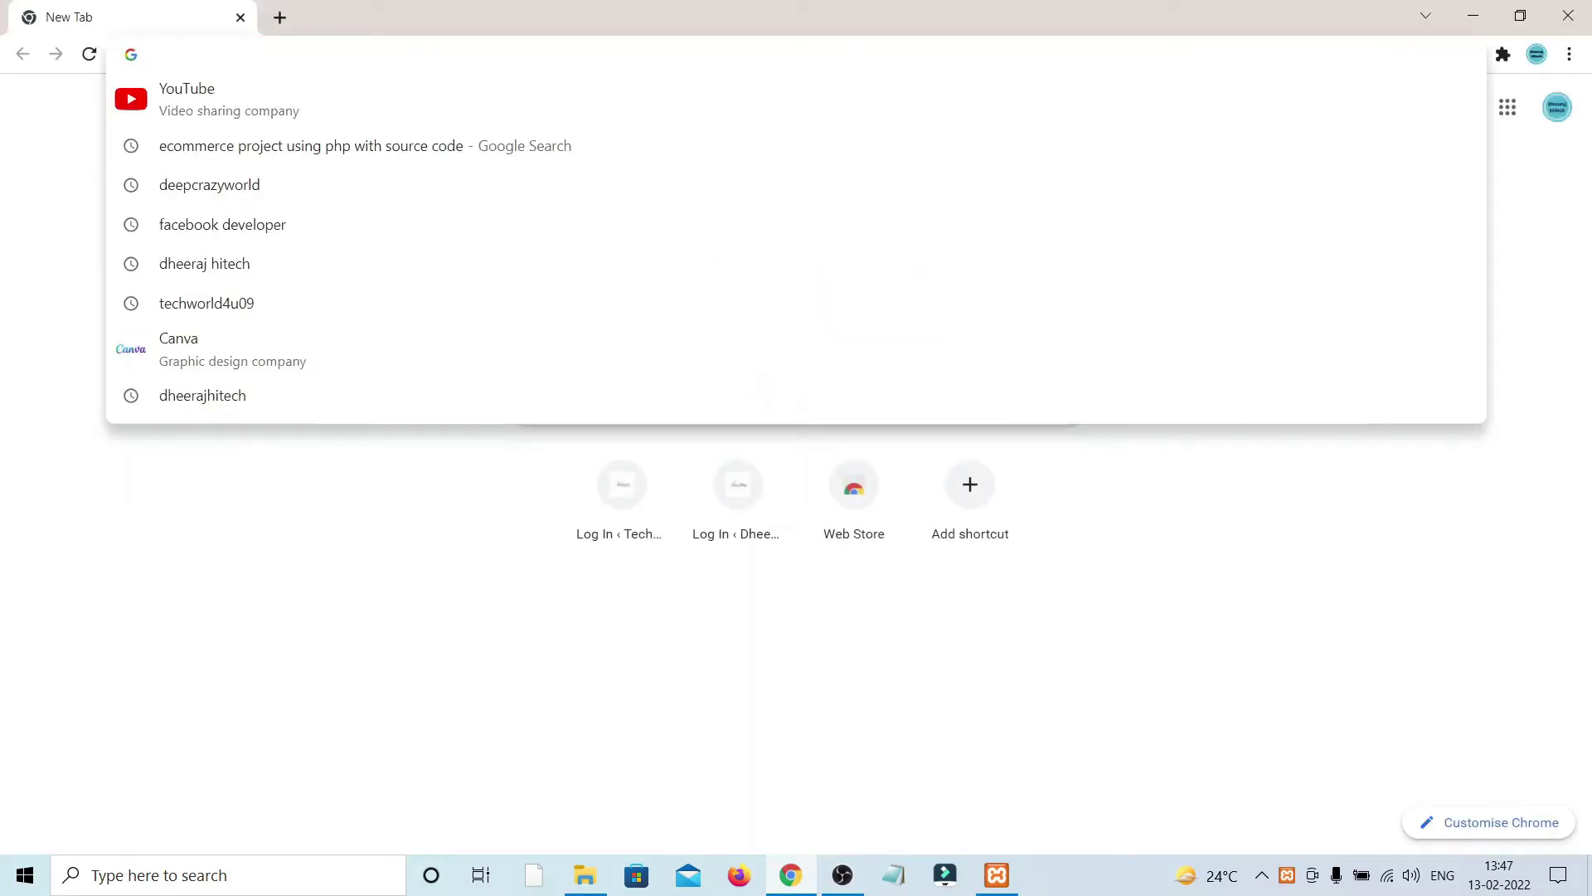
type("localhost")
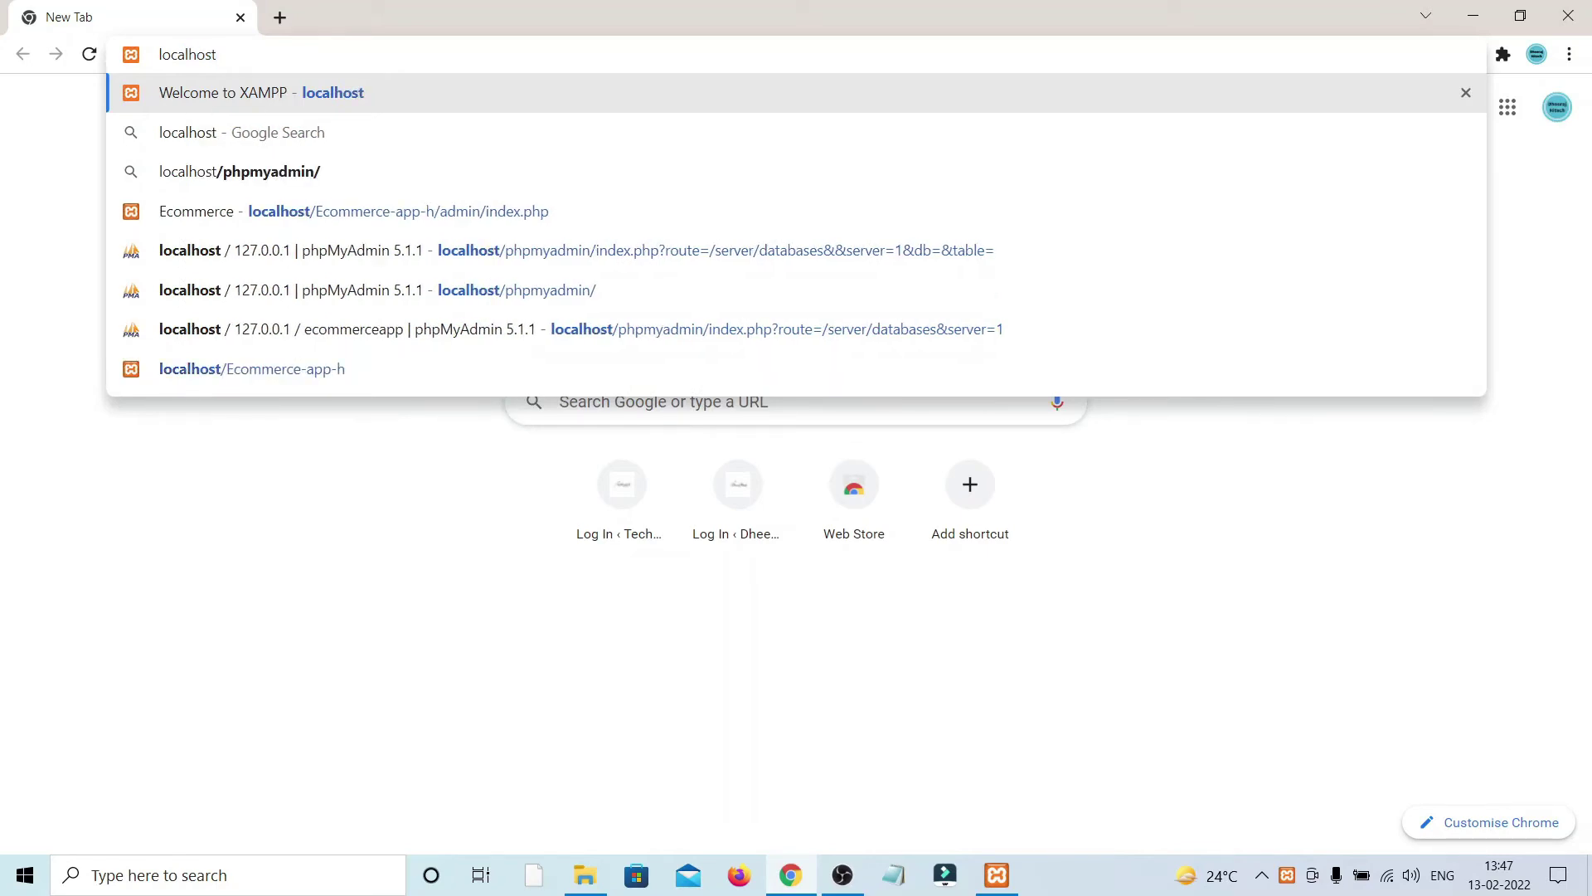
key("Return")
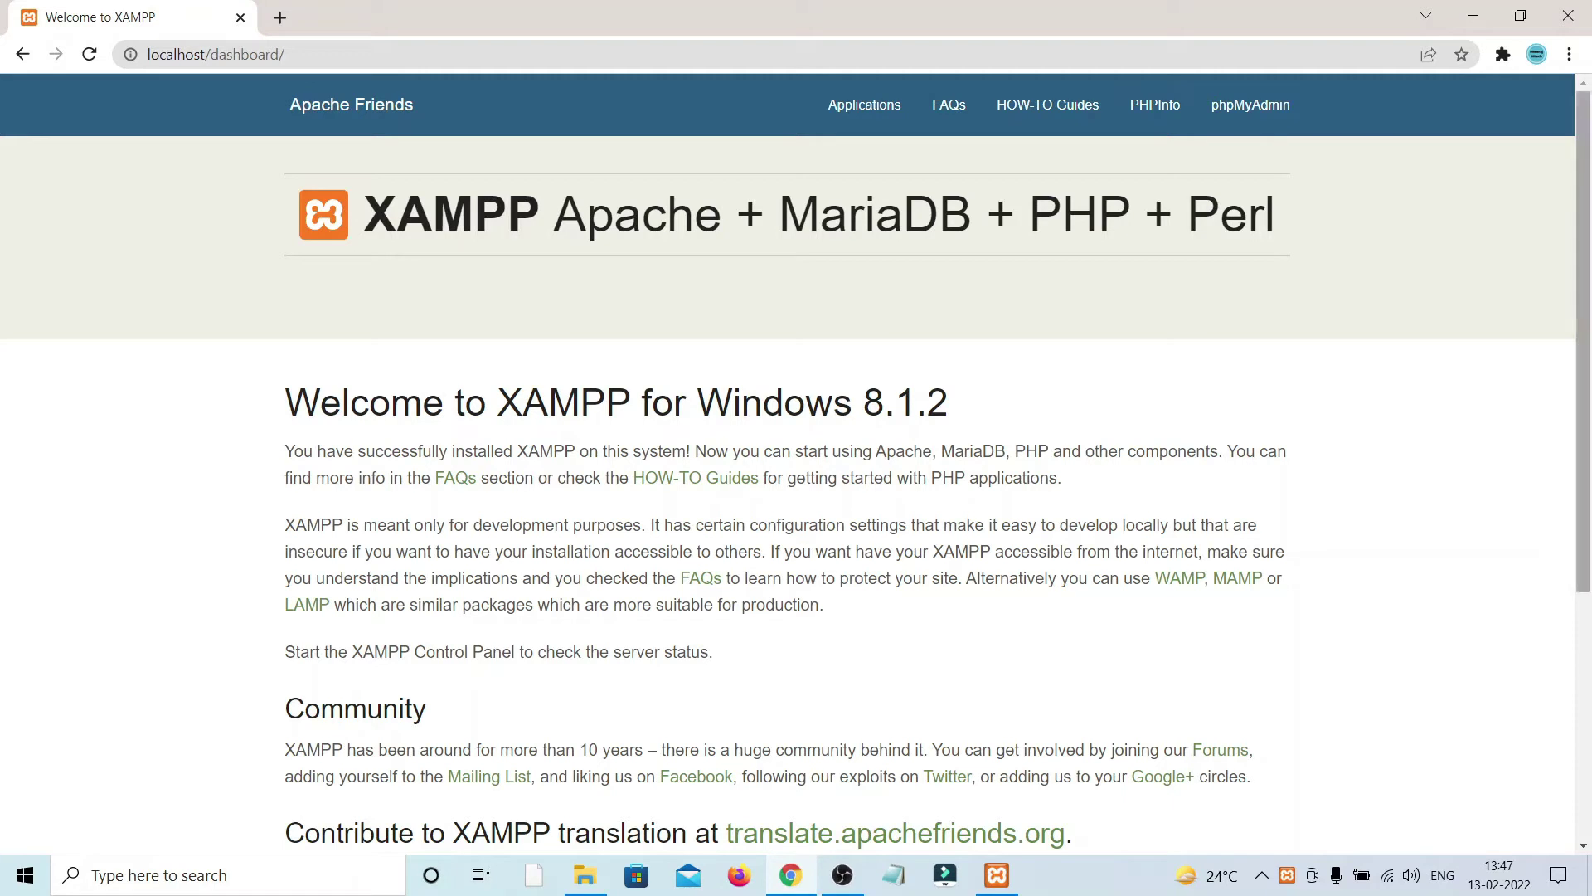
left_click(1251, 105)
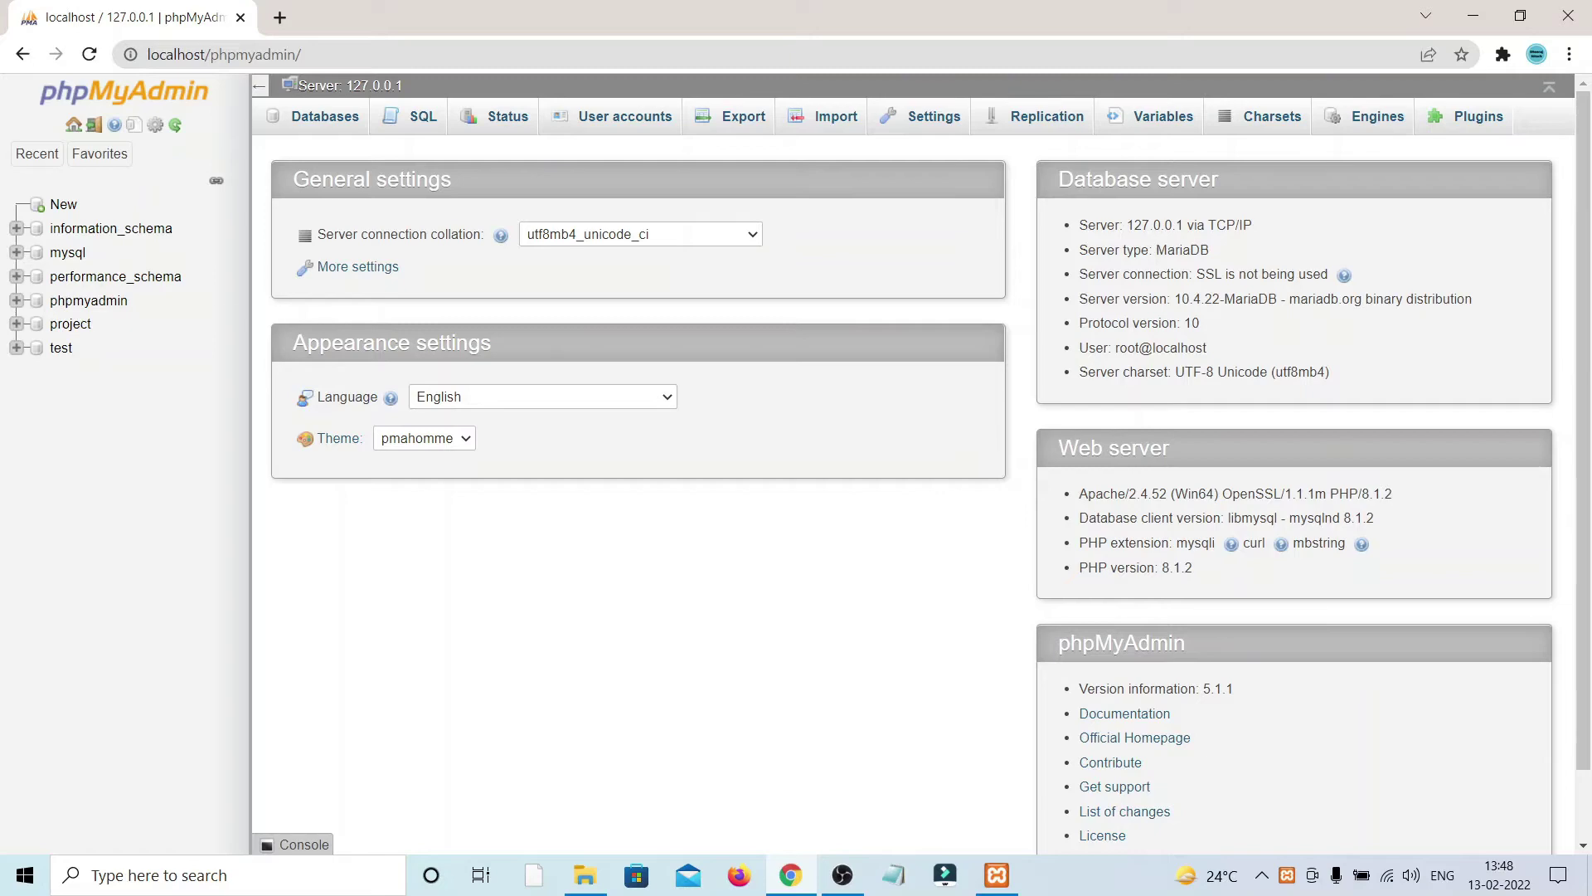
left_click(1473, 15)
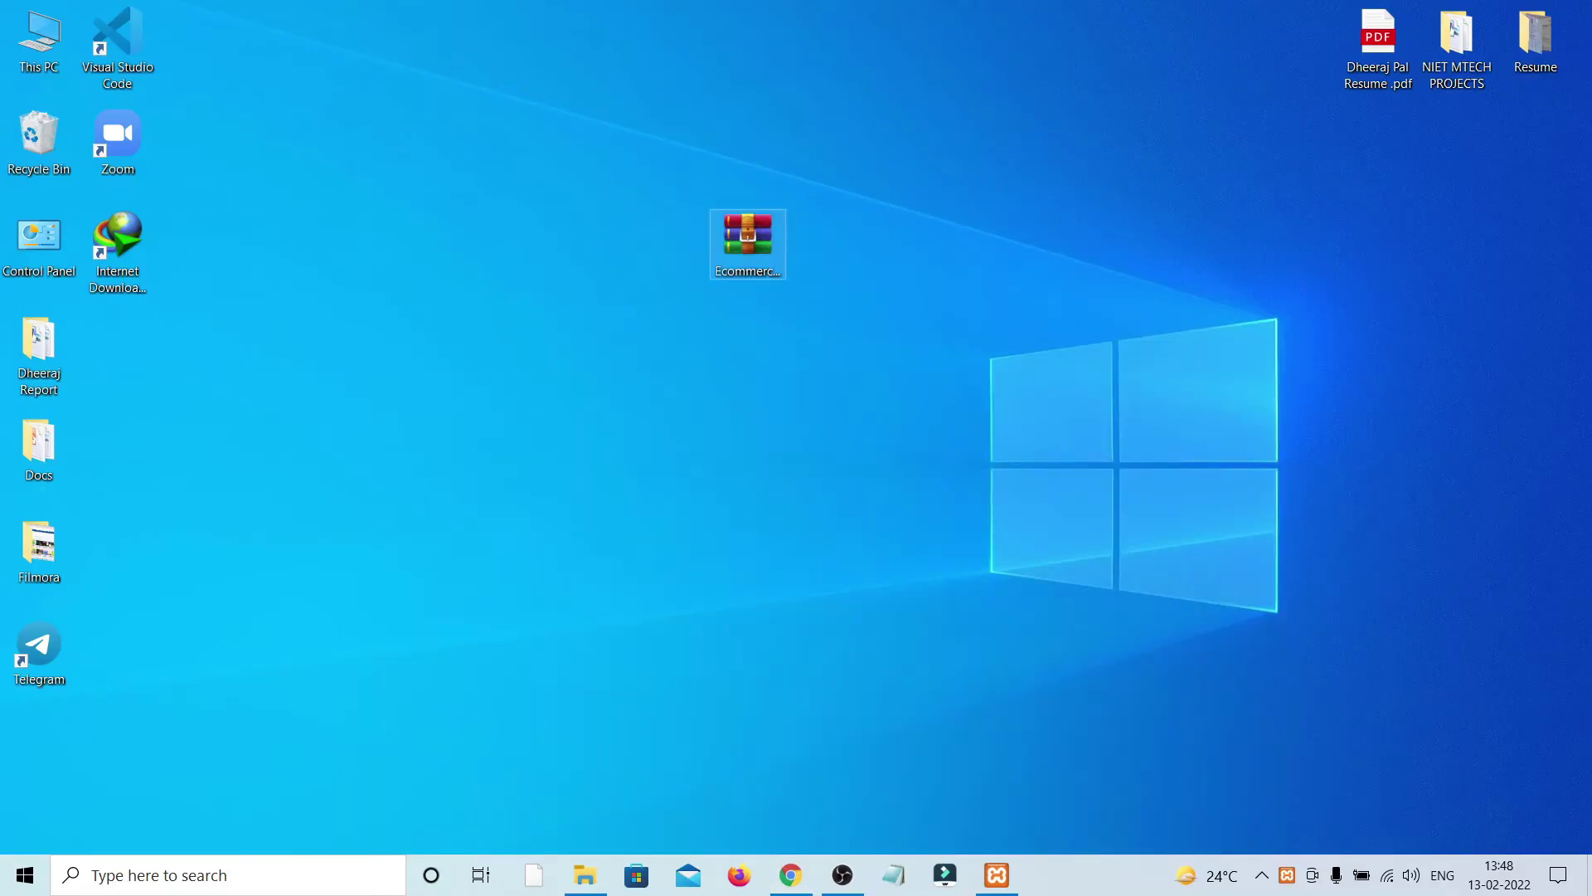
Step: Extract Ecommerce-app-h_2.zip with WinRAR into an Ecommerce-app-h_2 folder on the desktop
right_click(756, 251)
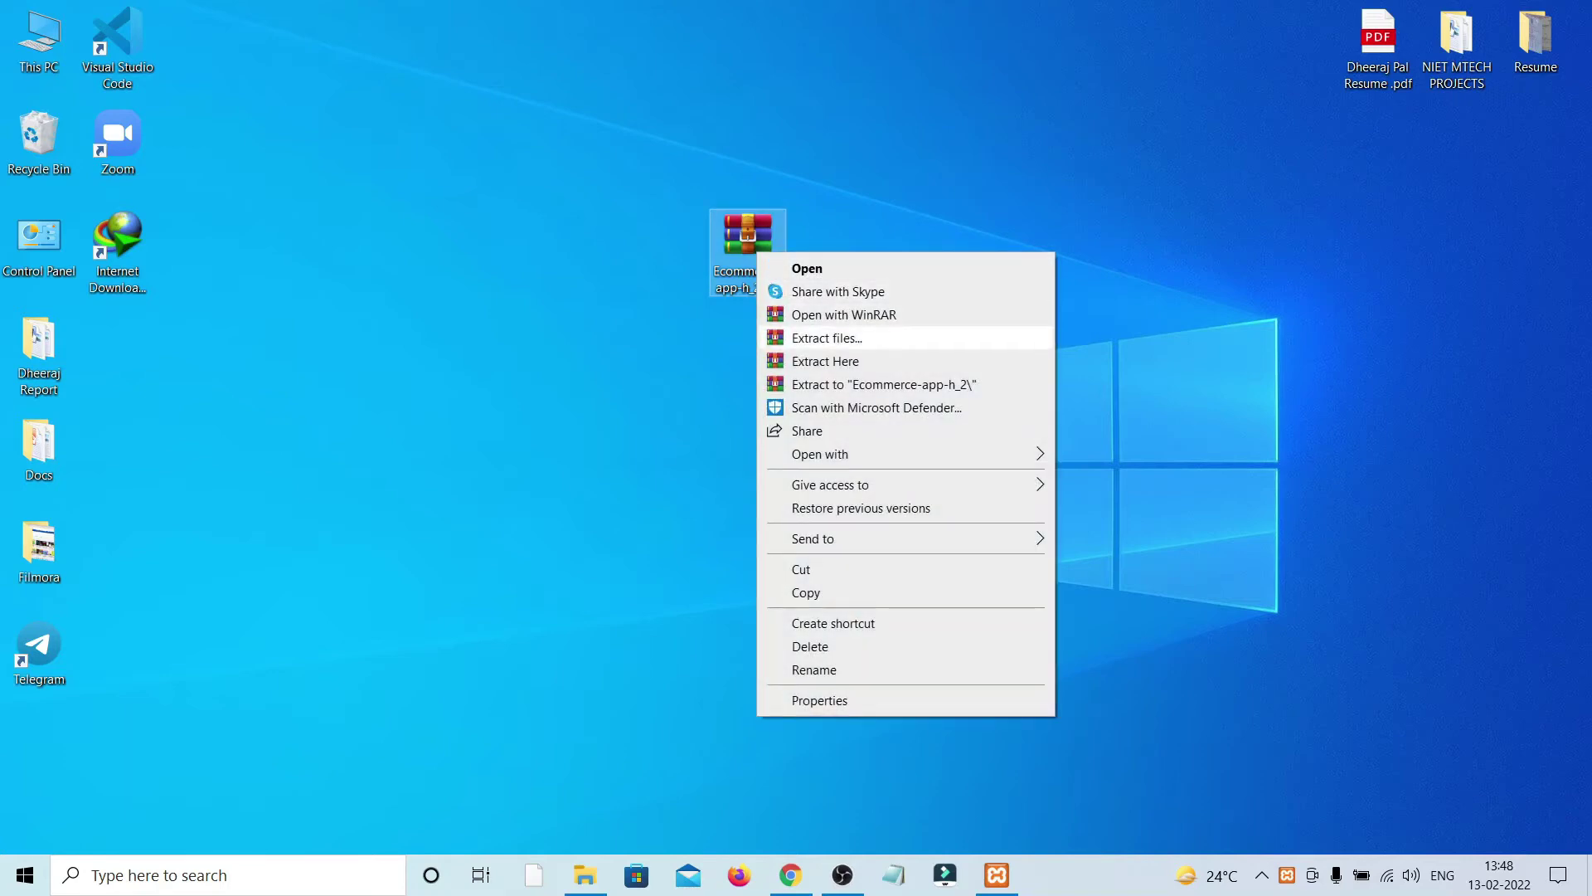
left_click(827, 338)
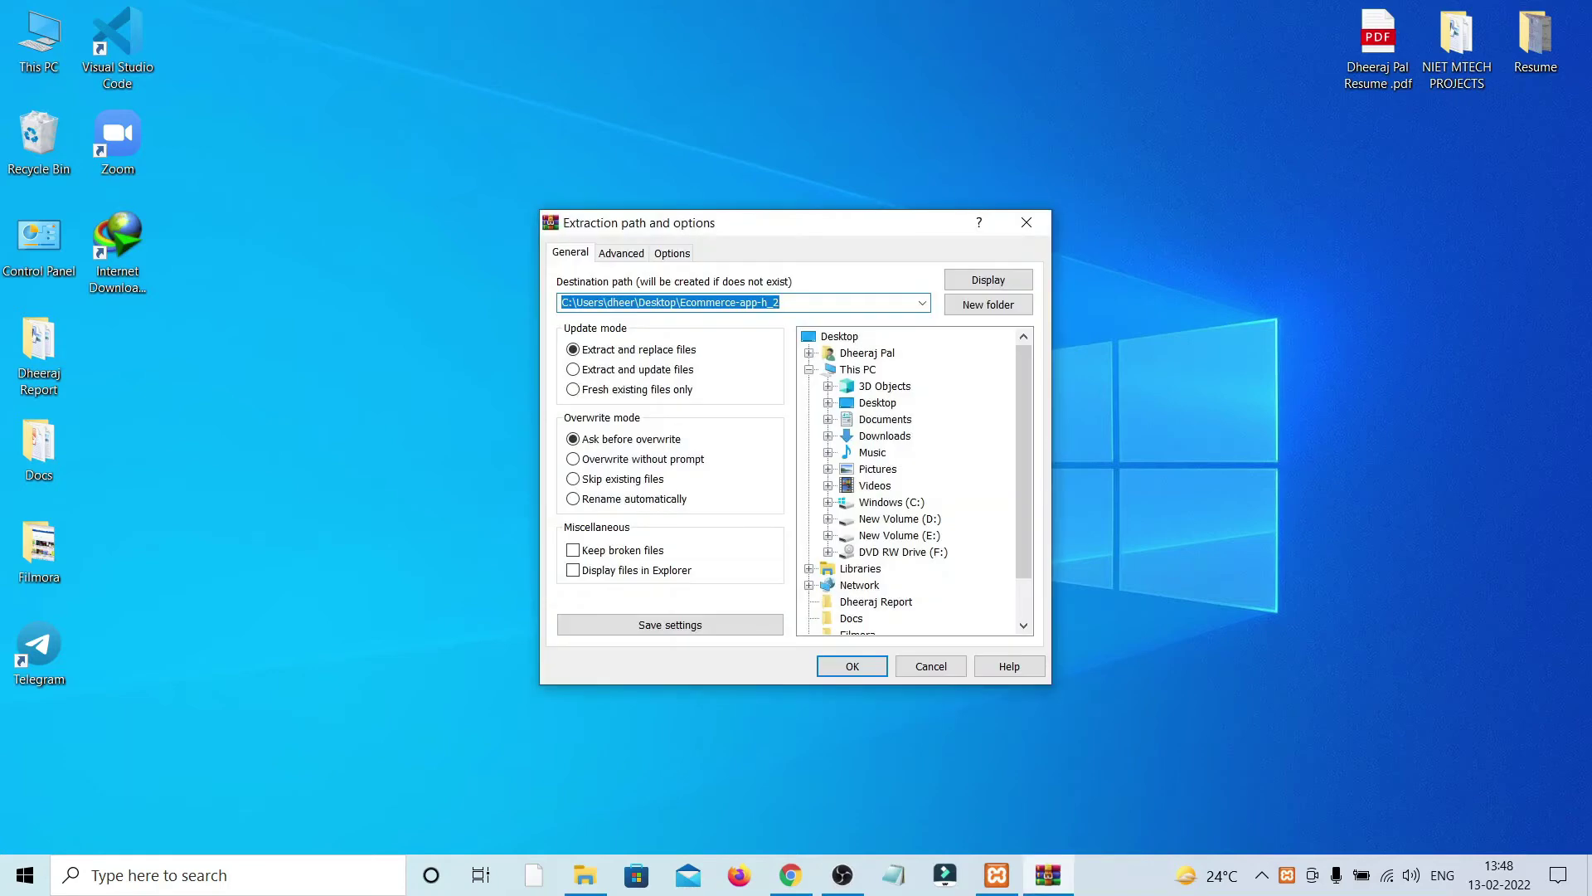
left_click(851, 666)
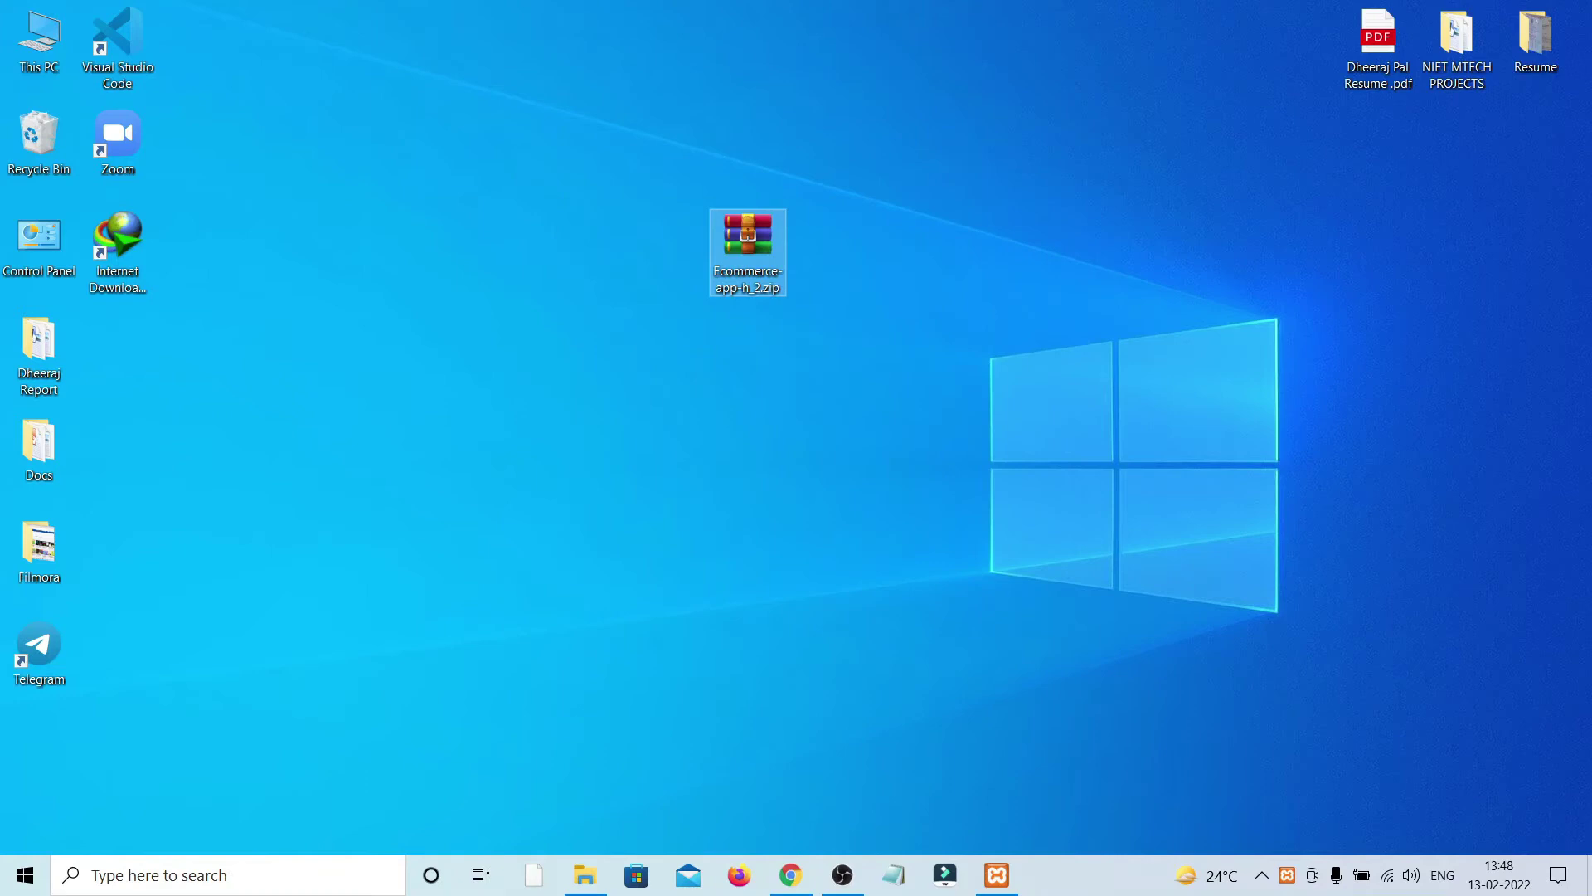
Step: Open the extracted project's Ecommerce-app-h_2 > Ecommerce-app-h > DATABASE FILE folder
left_click_drag(39, 750, 669, 444)
key("Return")
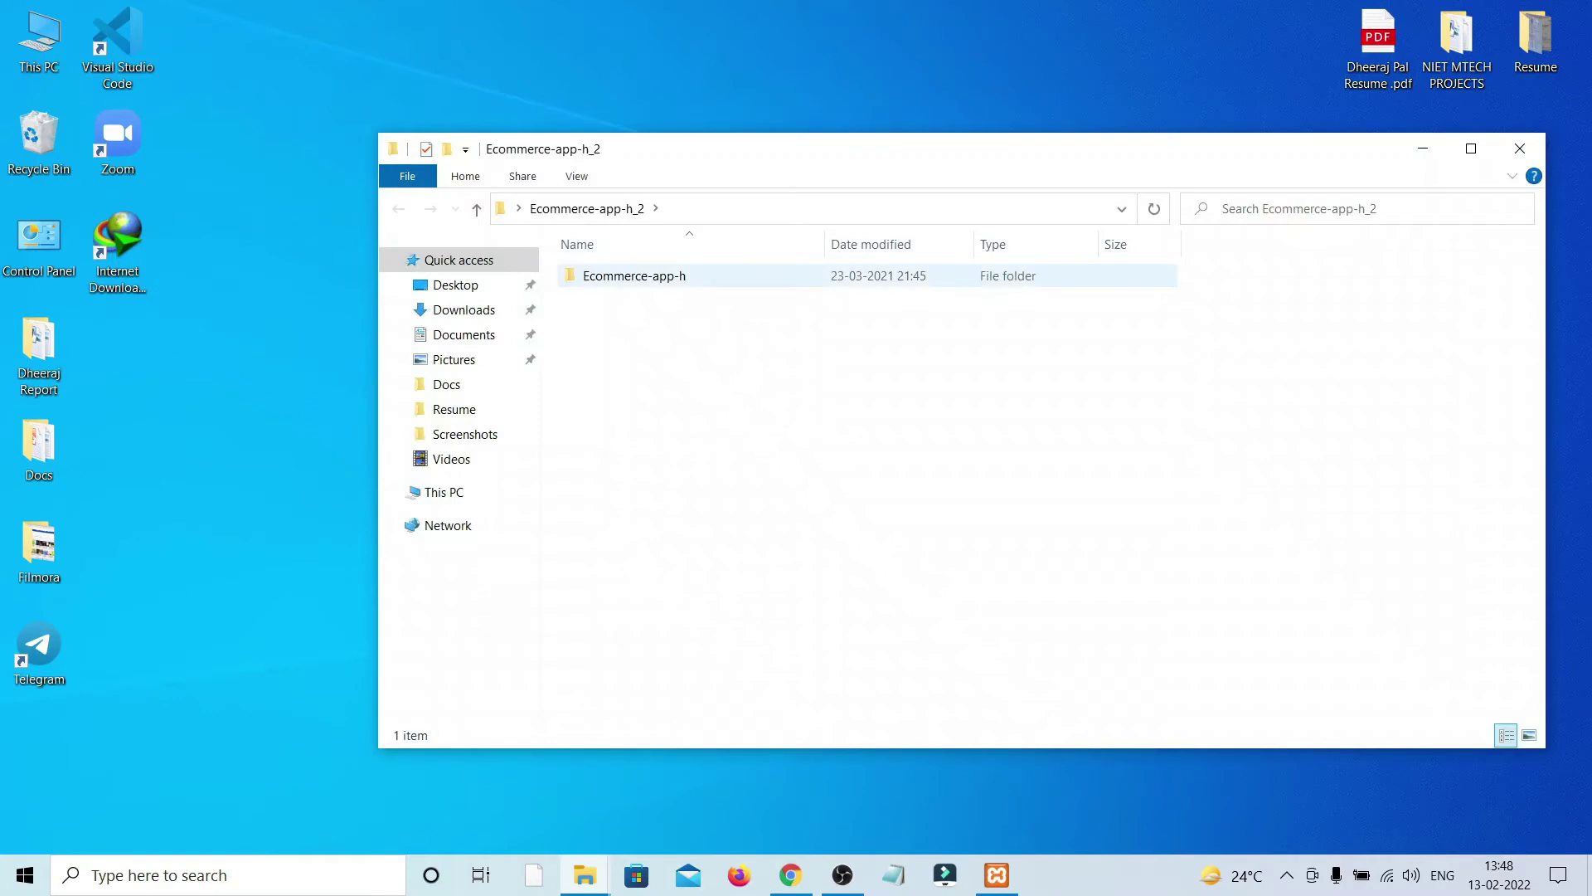
key("Return")
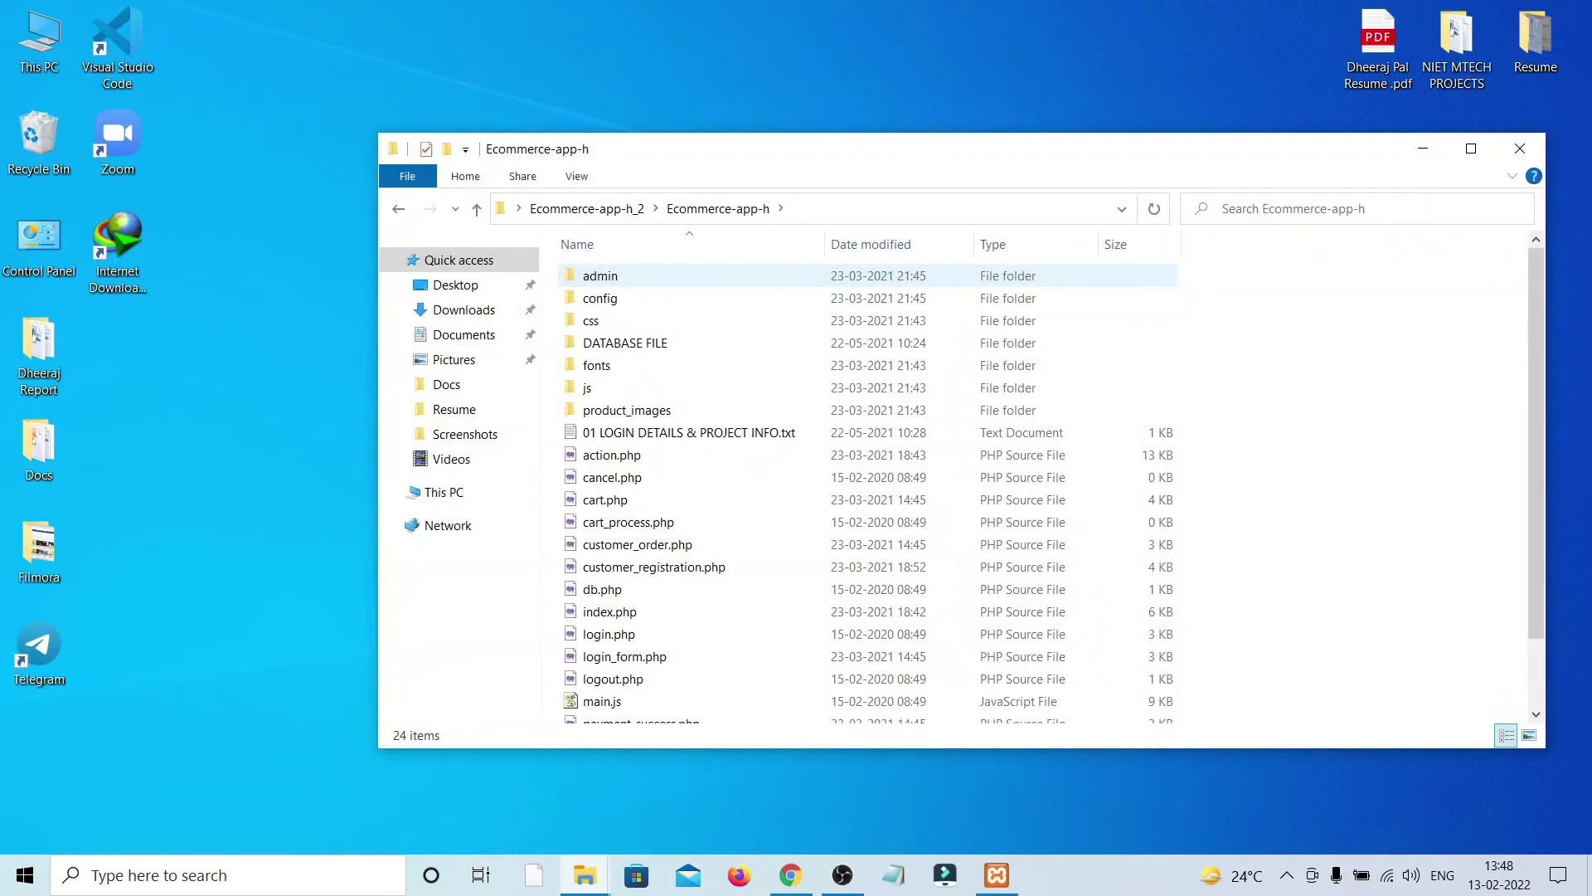
key("Down")
key("Down")
key("Down")
key("Down")
key("Down")
key("Down")
key("Down")
key("Down")
key("Down")
key("Down")
key("Down")
key("Down")
key("Down")
key("Down")
key("Down")
key("Down")
key("Down")
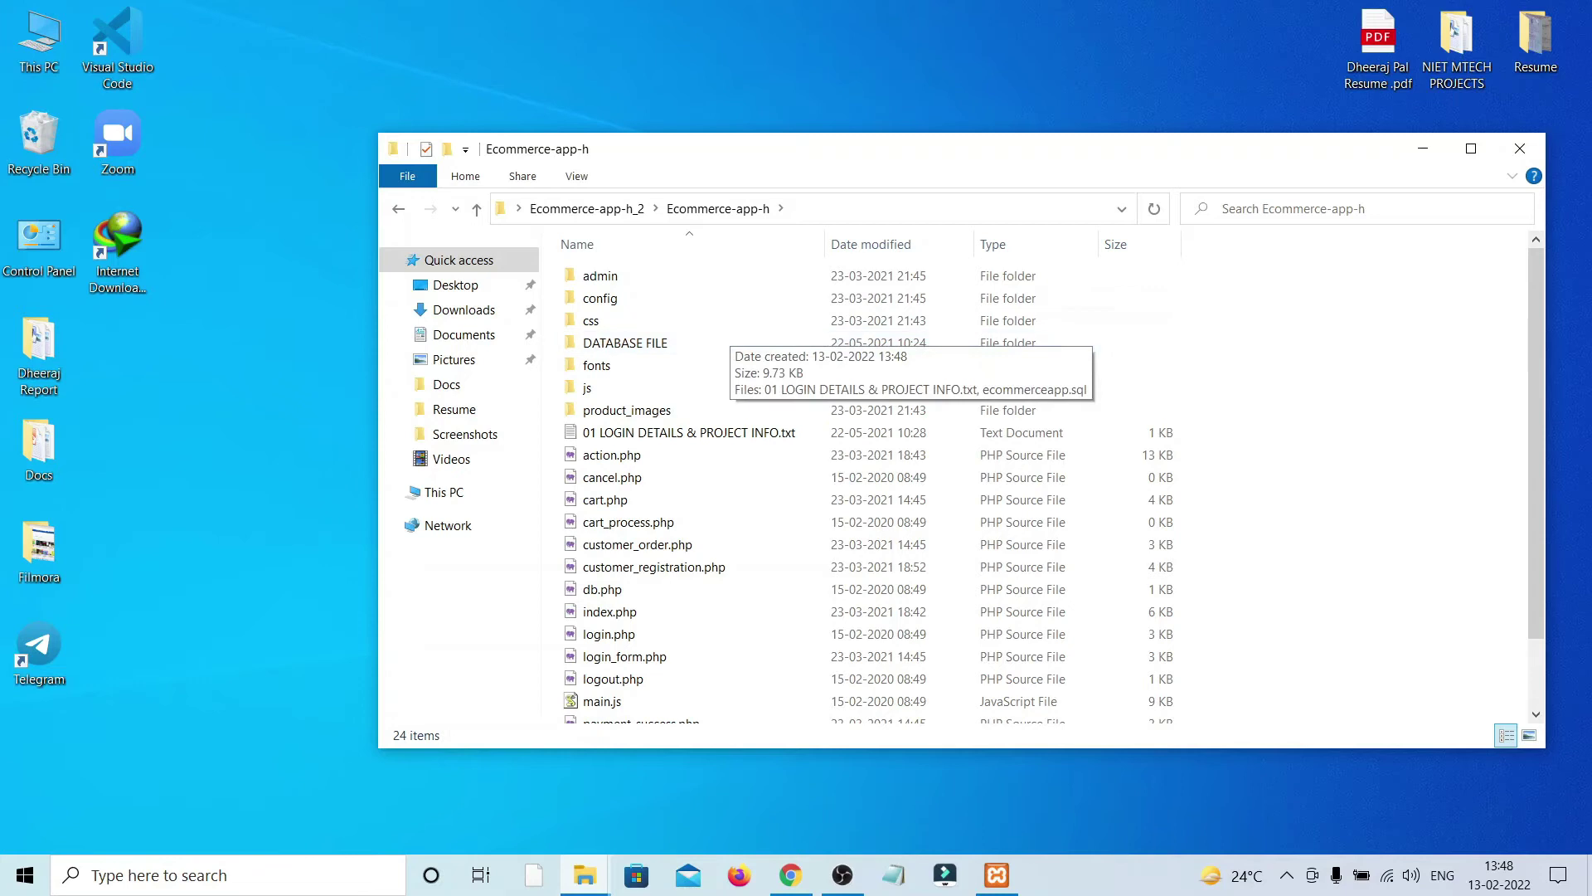
key("Up")
key("Up")
key("Up")
key("Up")
key("Up")
key("Up")
key("Up")
key("Up")
key("Up")
key("Up")
key("Up")
key("Up")
key("Up")
key("Up")
key("Up")
key("Up")
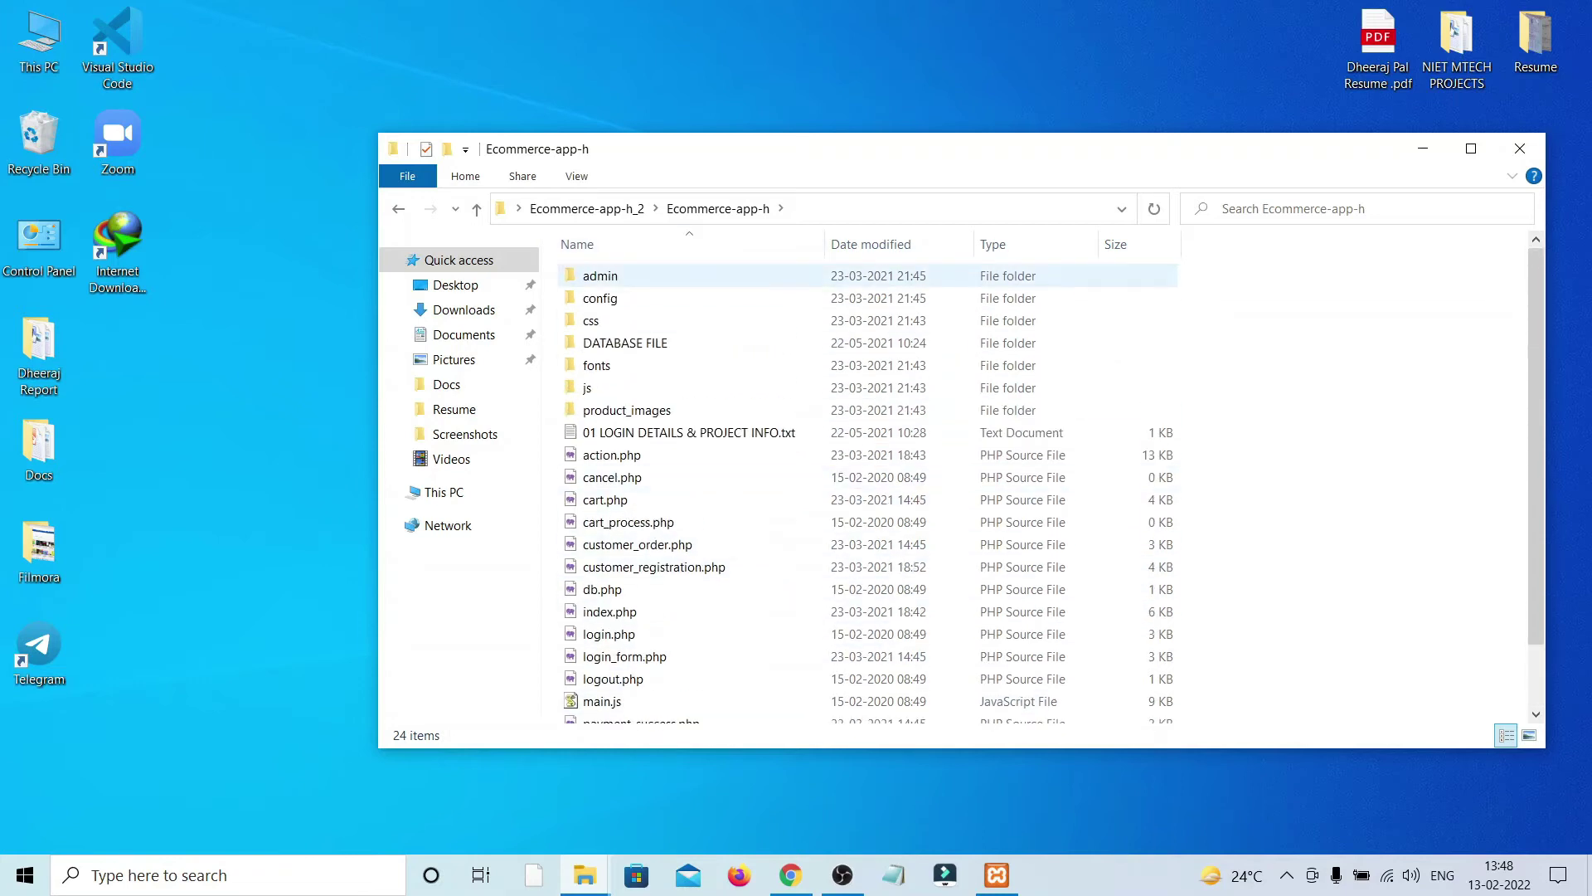
key("Down")
key("Down")
key("Down")
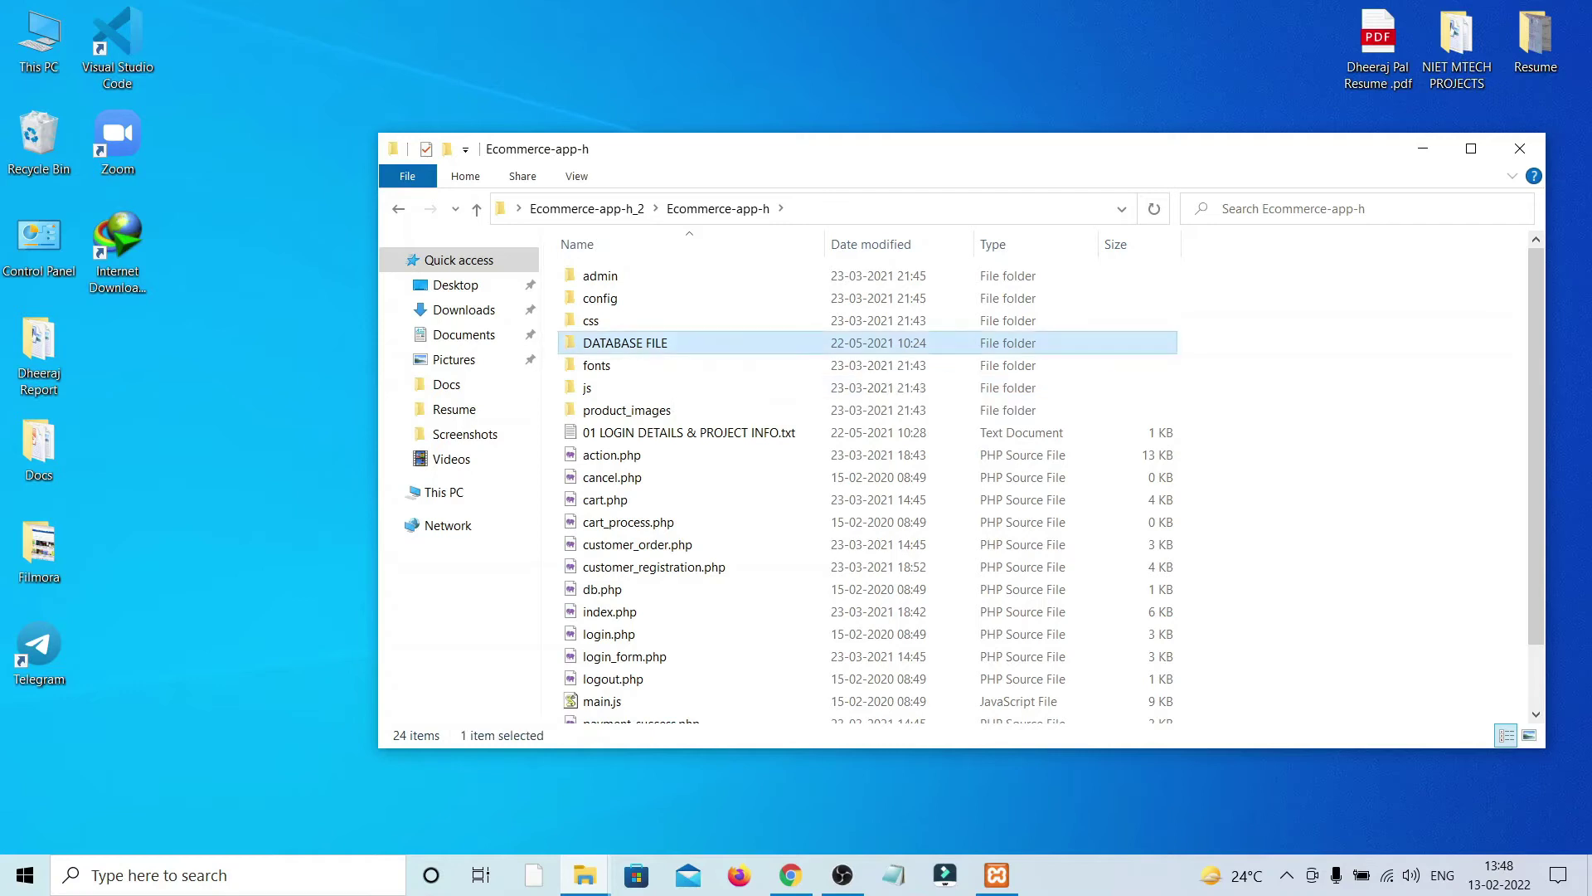
key("Return")
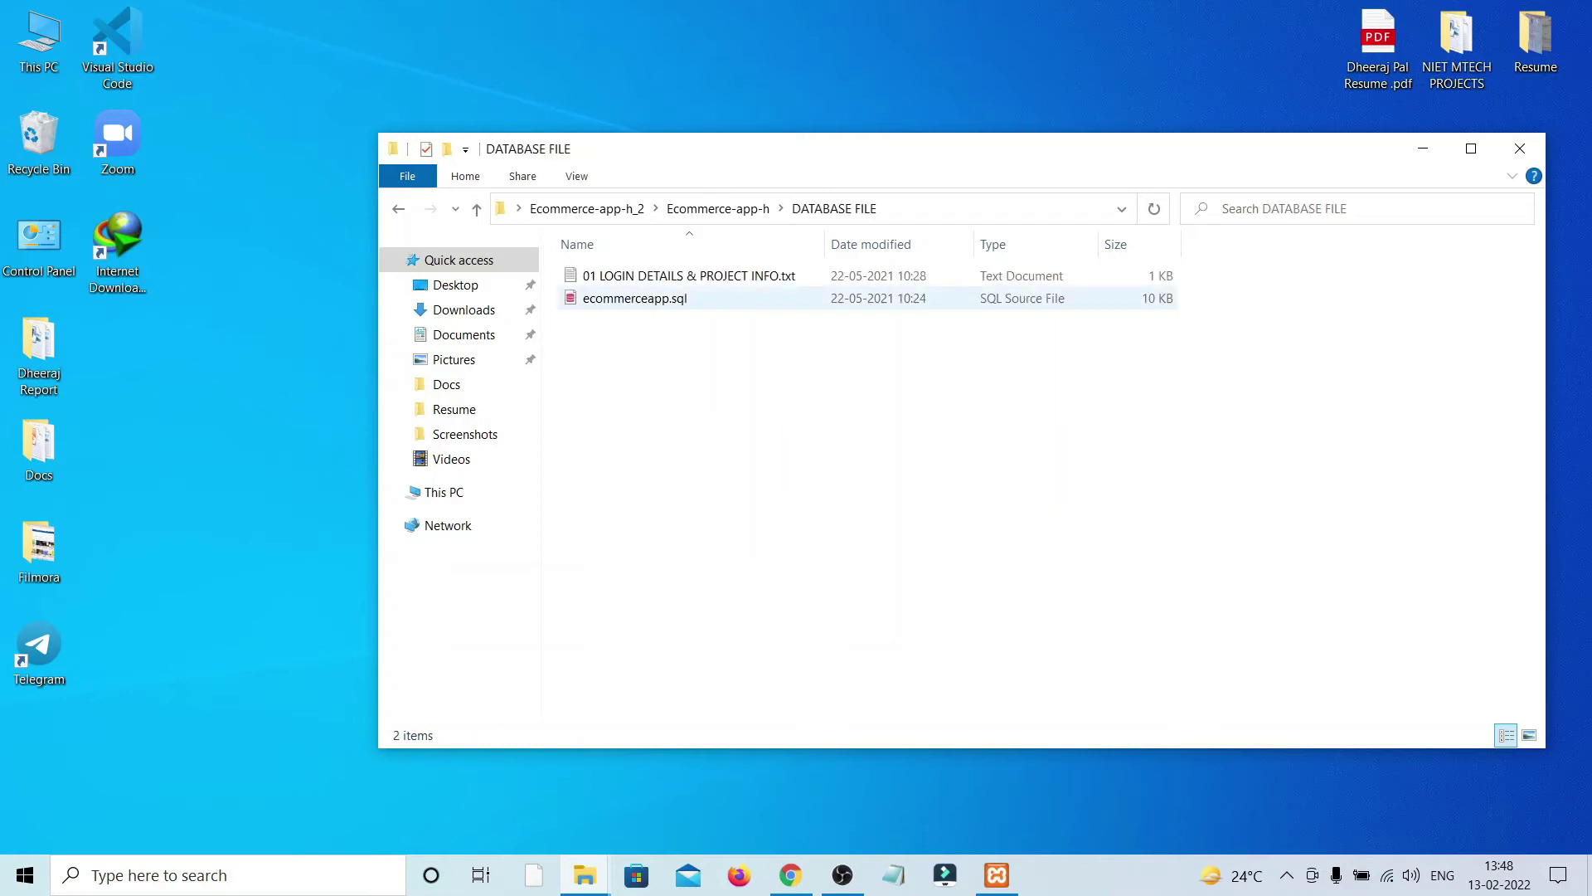
Step: Copy ecommerceapp.sql and paste it onto the desktop
left_click(634, 298)
key("shift+F10")
key("Down")
key("Down")
key("Down")
key("Down")
key("Down")
key("Down")
key("Down")
key("Down")
key("Down")
key("Down")
key("Down")
key("Down")
key("Down")
key("Down")
key("Down")
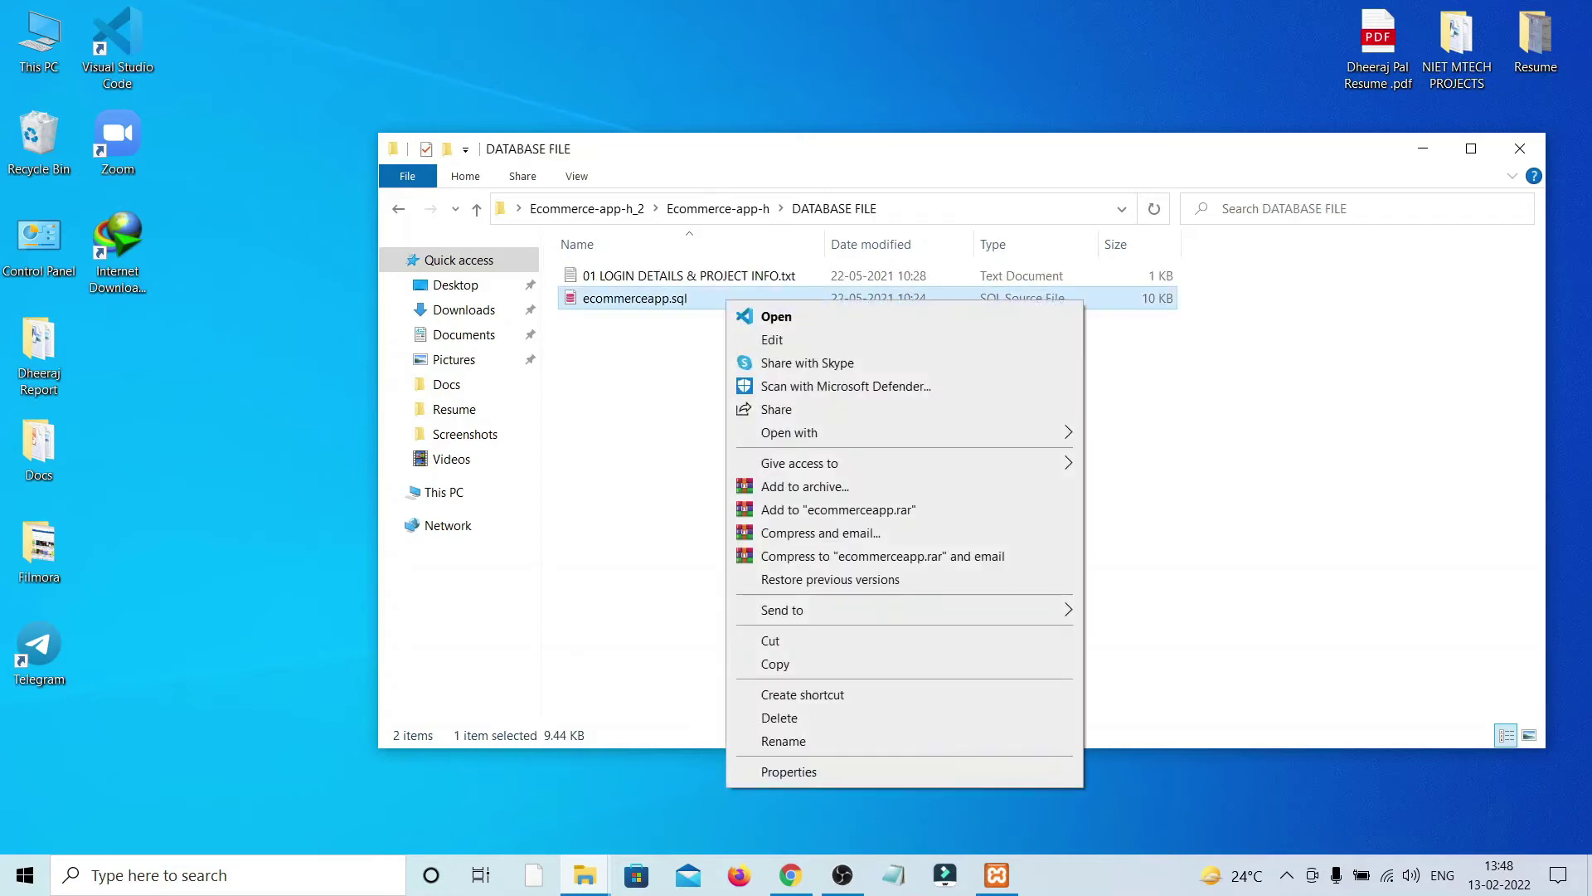
key("Return")
right_click(742, 27)
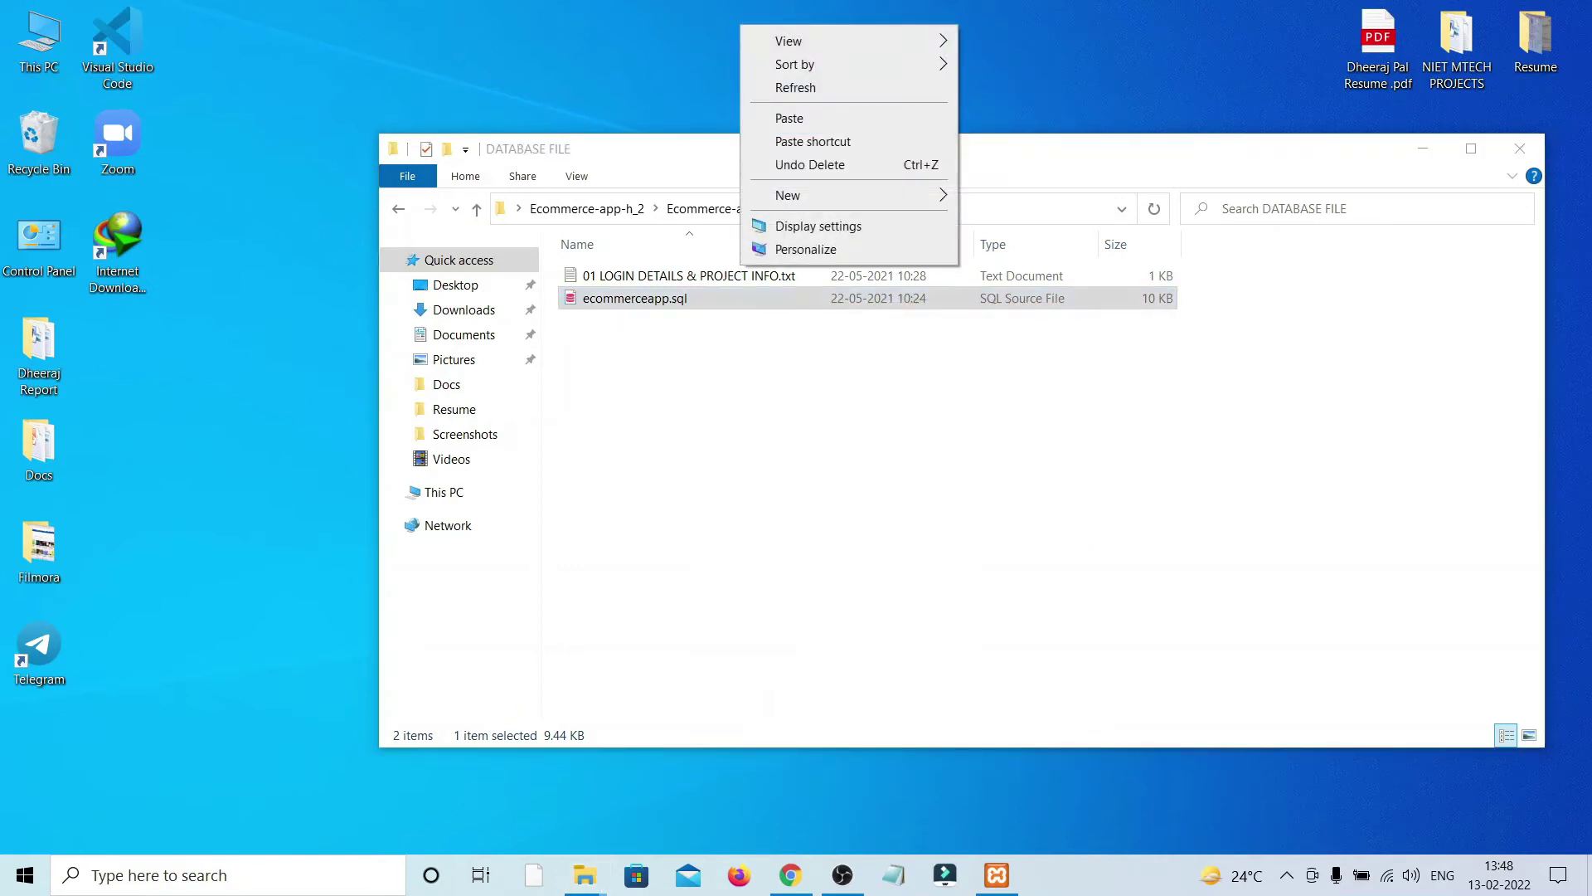
left_click(789, 117)
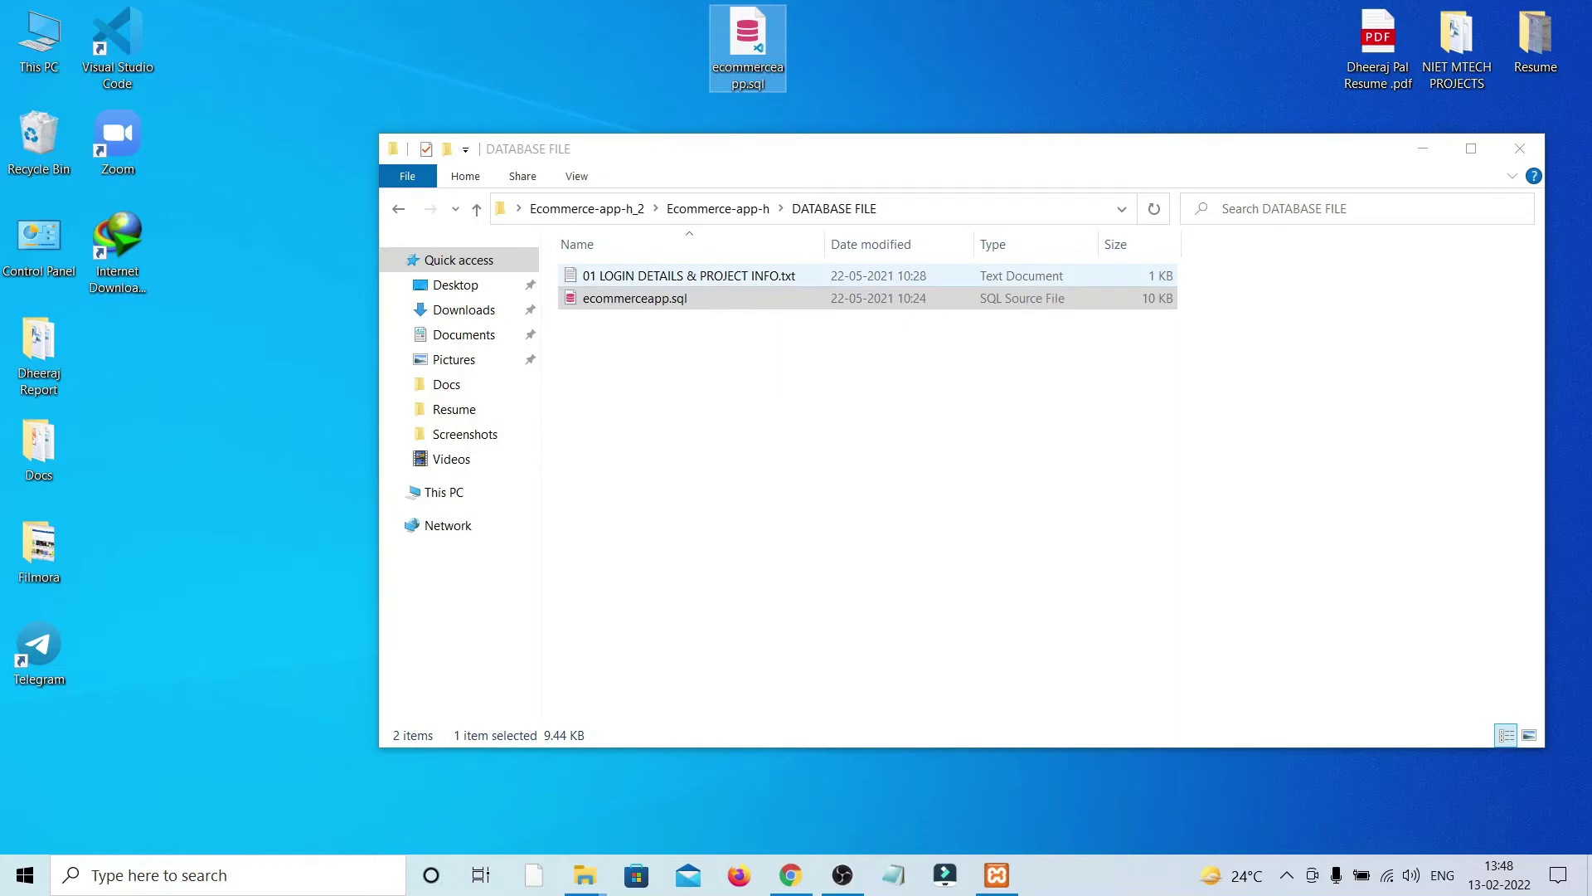
Step: Open '01 LOGIN DETAILS & PROJECT INFO.txt' and copy the database name ecommerceapp
double_click(688, 275)
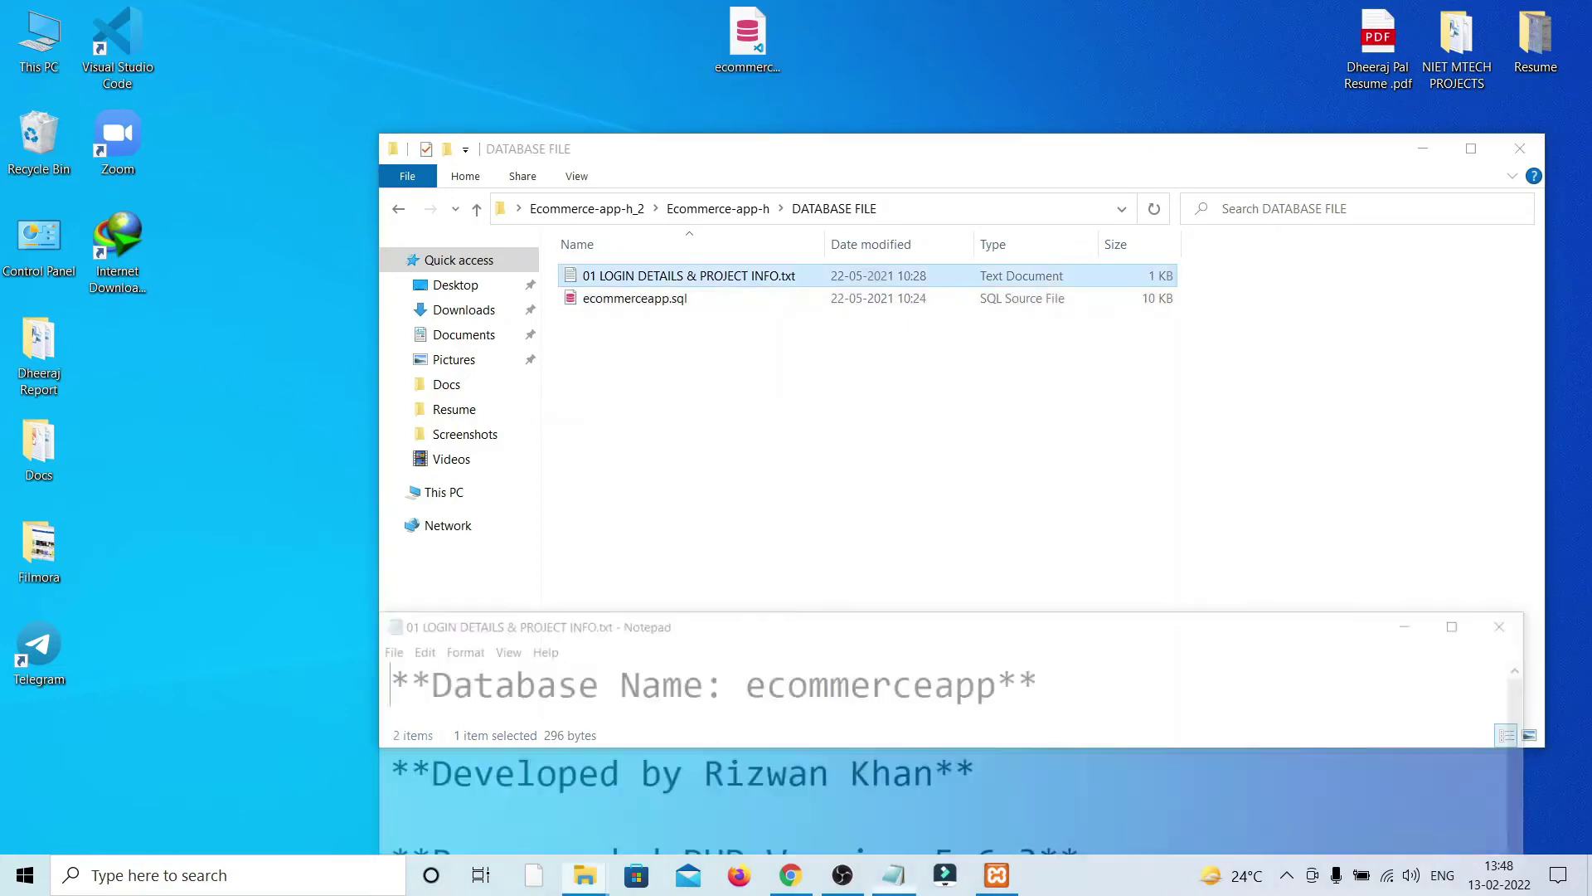
left_click_drag(1256, 621, 1195, 390)
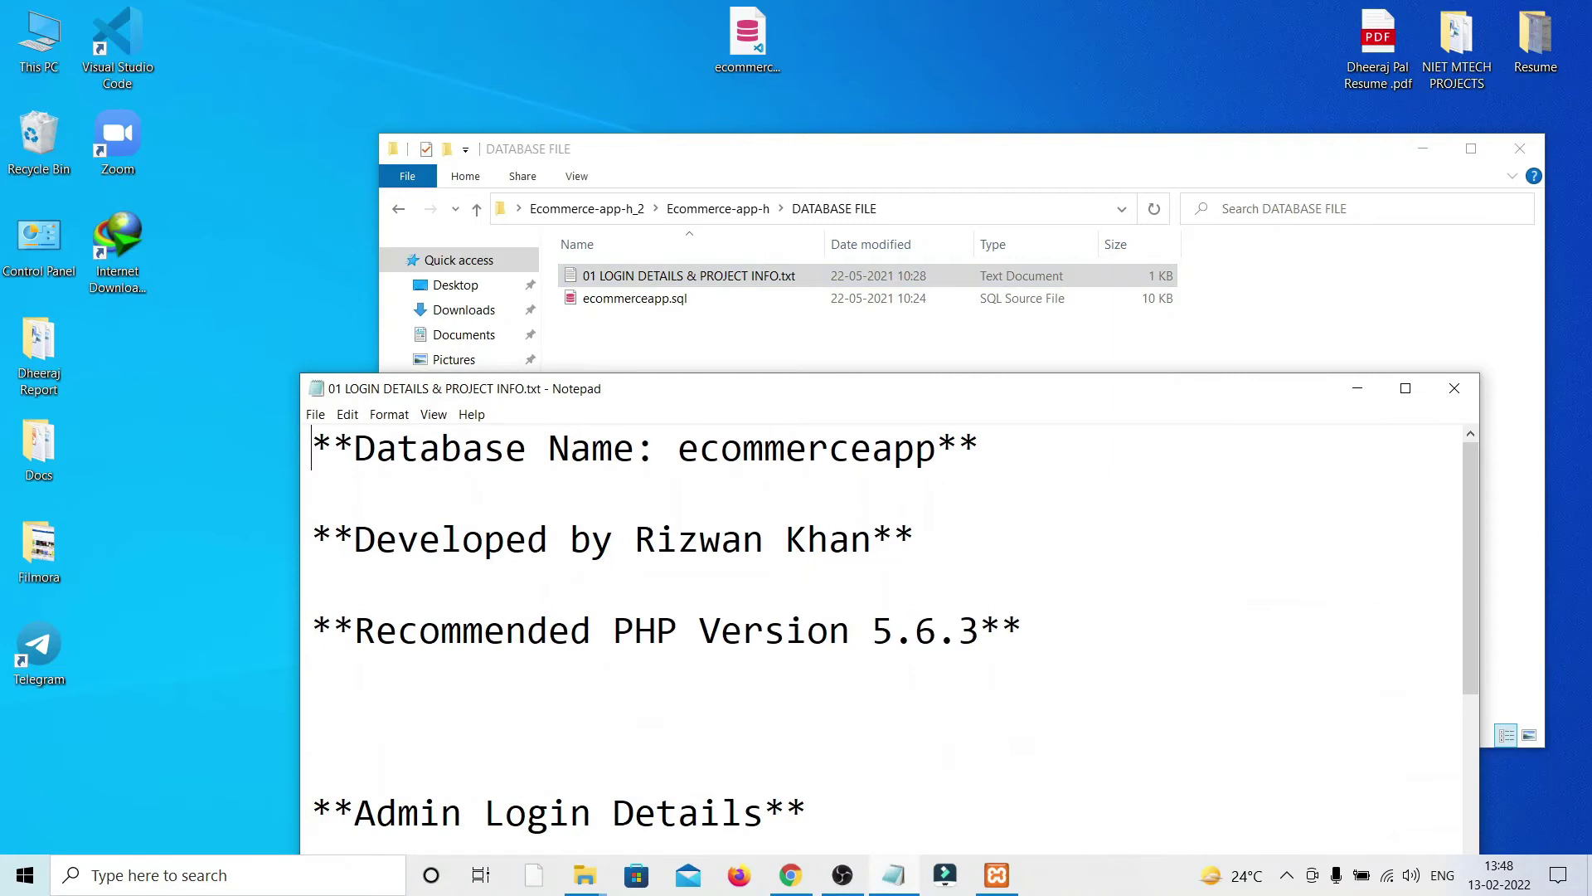
left_click_drag(679, 448, 937, 448)
right_click(875, 441)
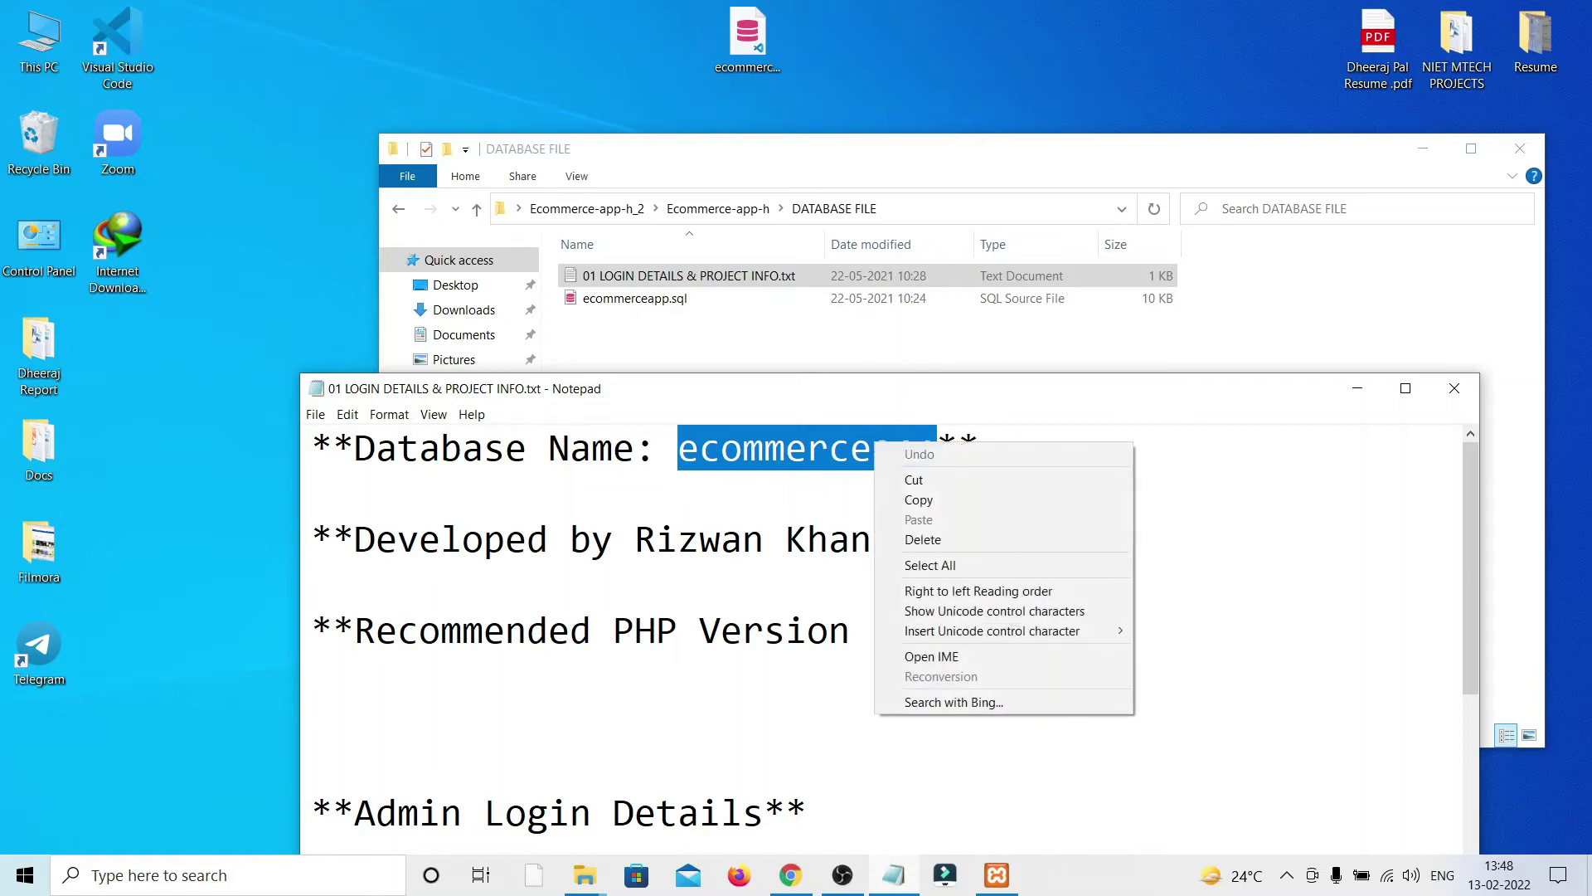
left_click(919, 499)
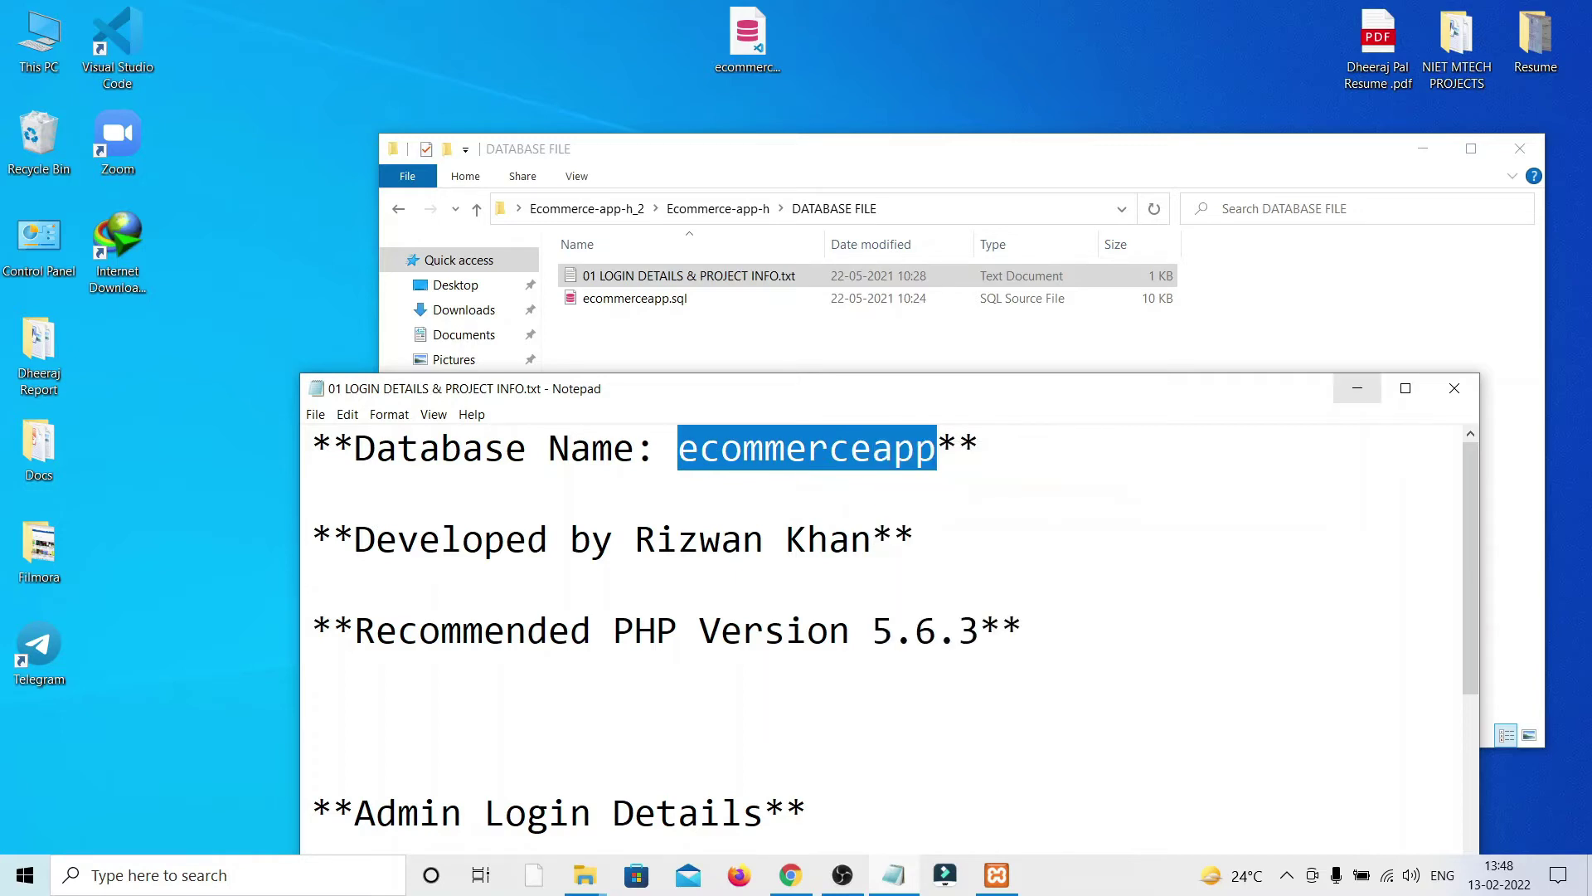
Step: Minimize Notepad and File Explorer, leaving ecommerceapp.sql selected on the desktop
left_click(1357, 388)
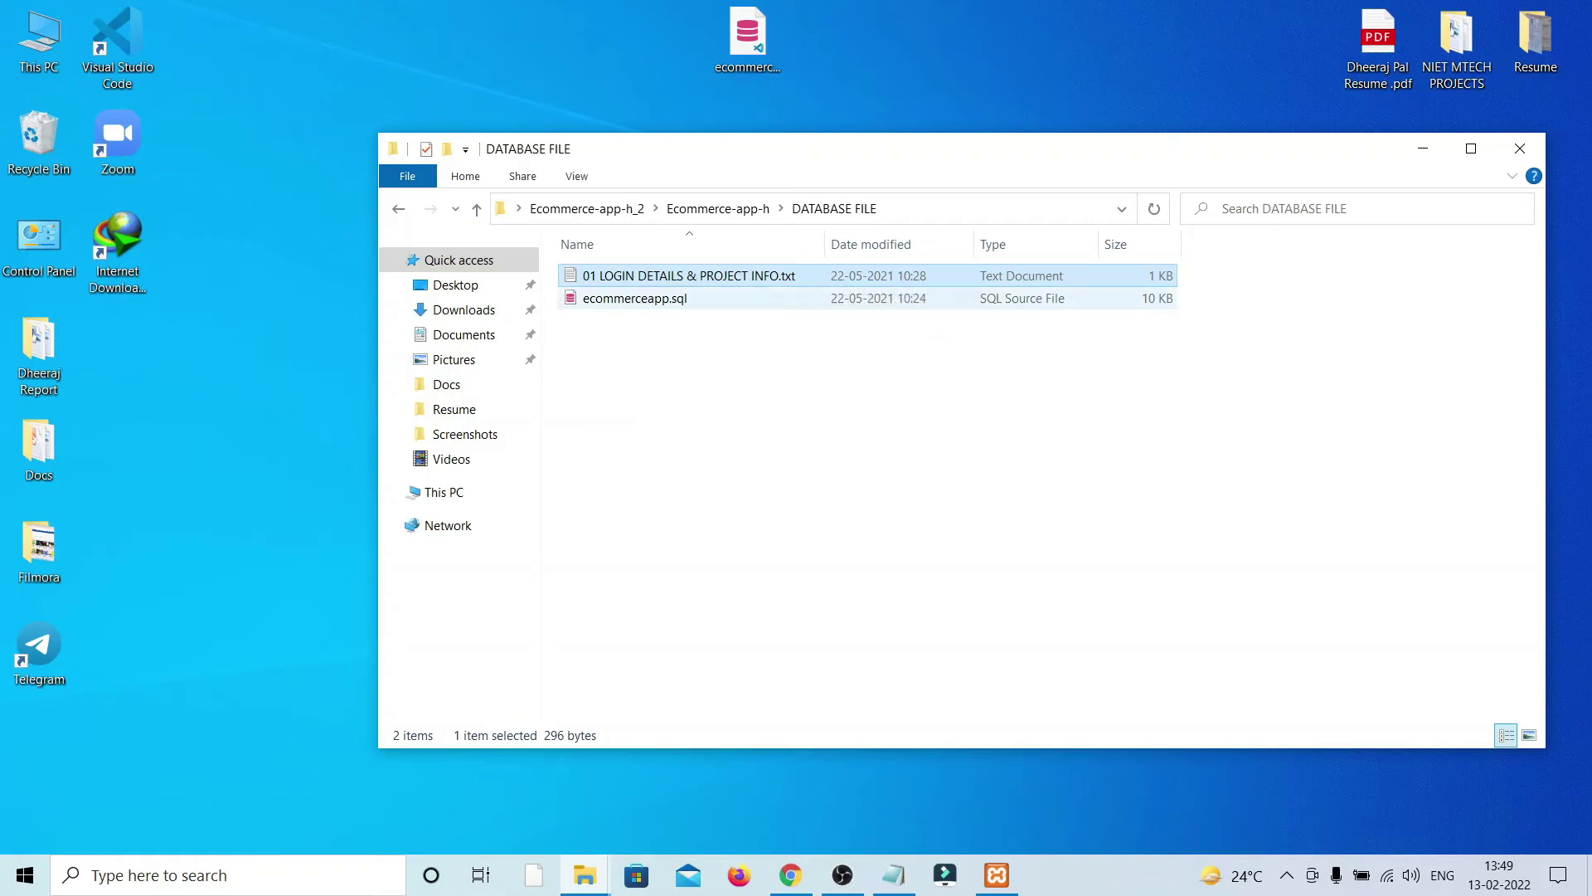
left_click(688, 299)
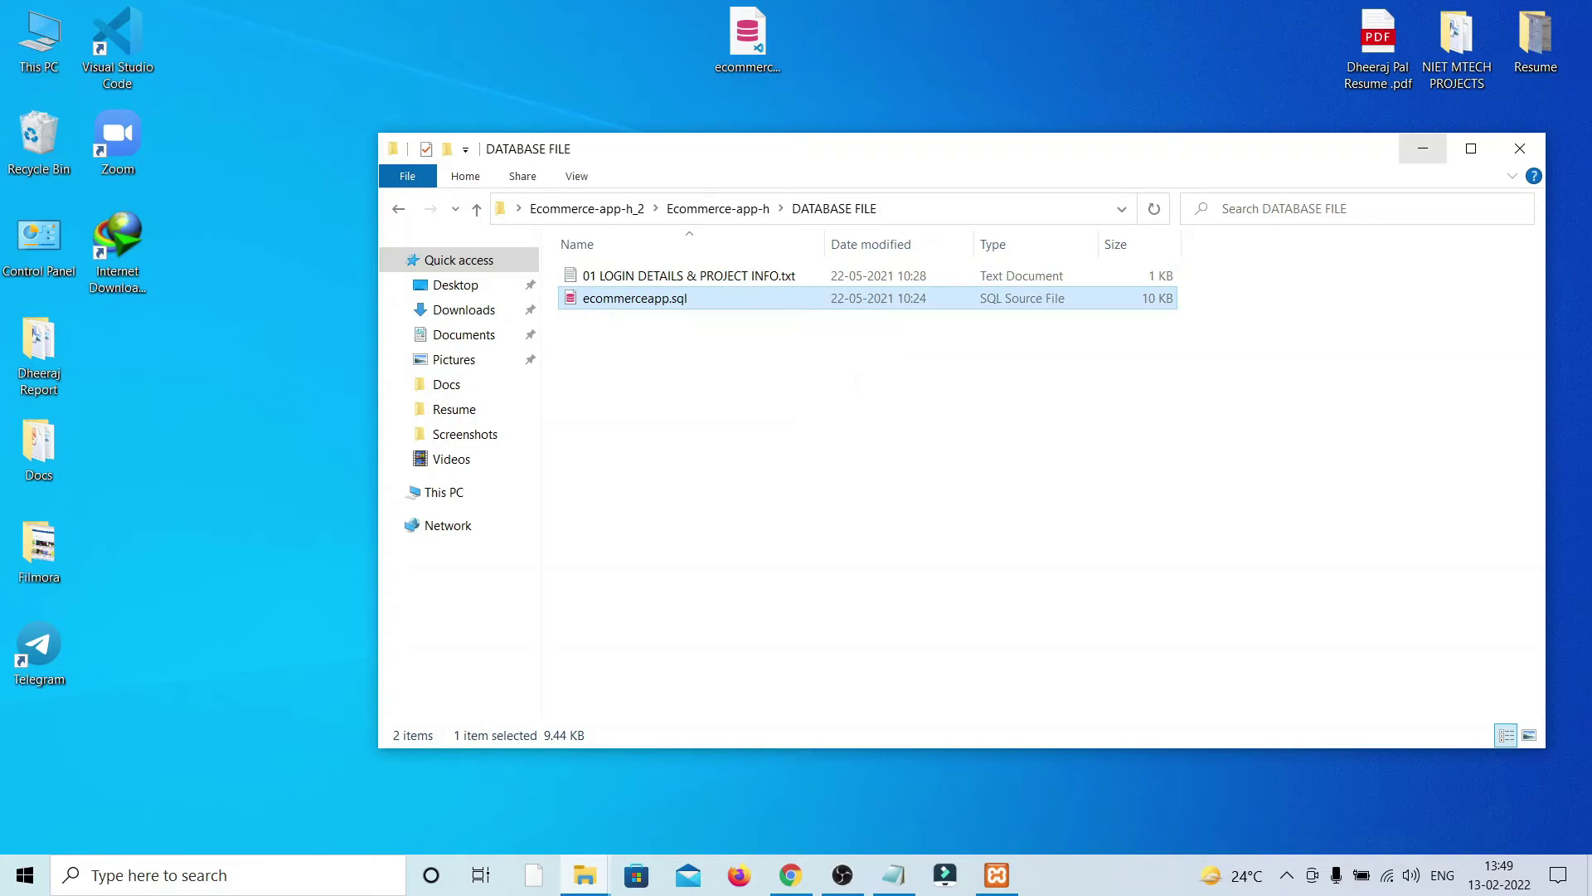
left_click(1423, 148)
Step: Create a database named ecommerceapp in phpMyAdmin and go to its Import page
mouse_move(790, 874)
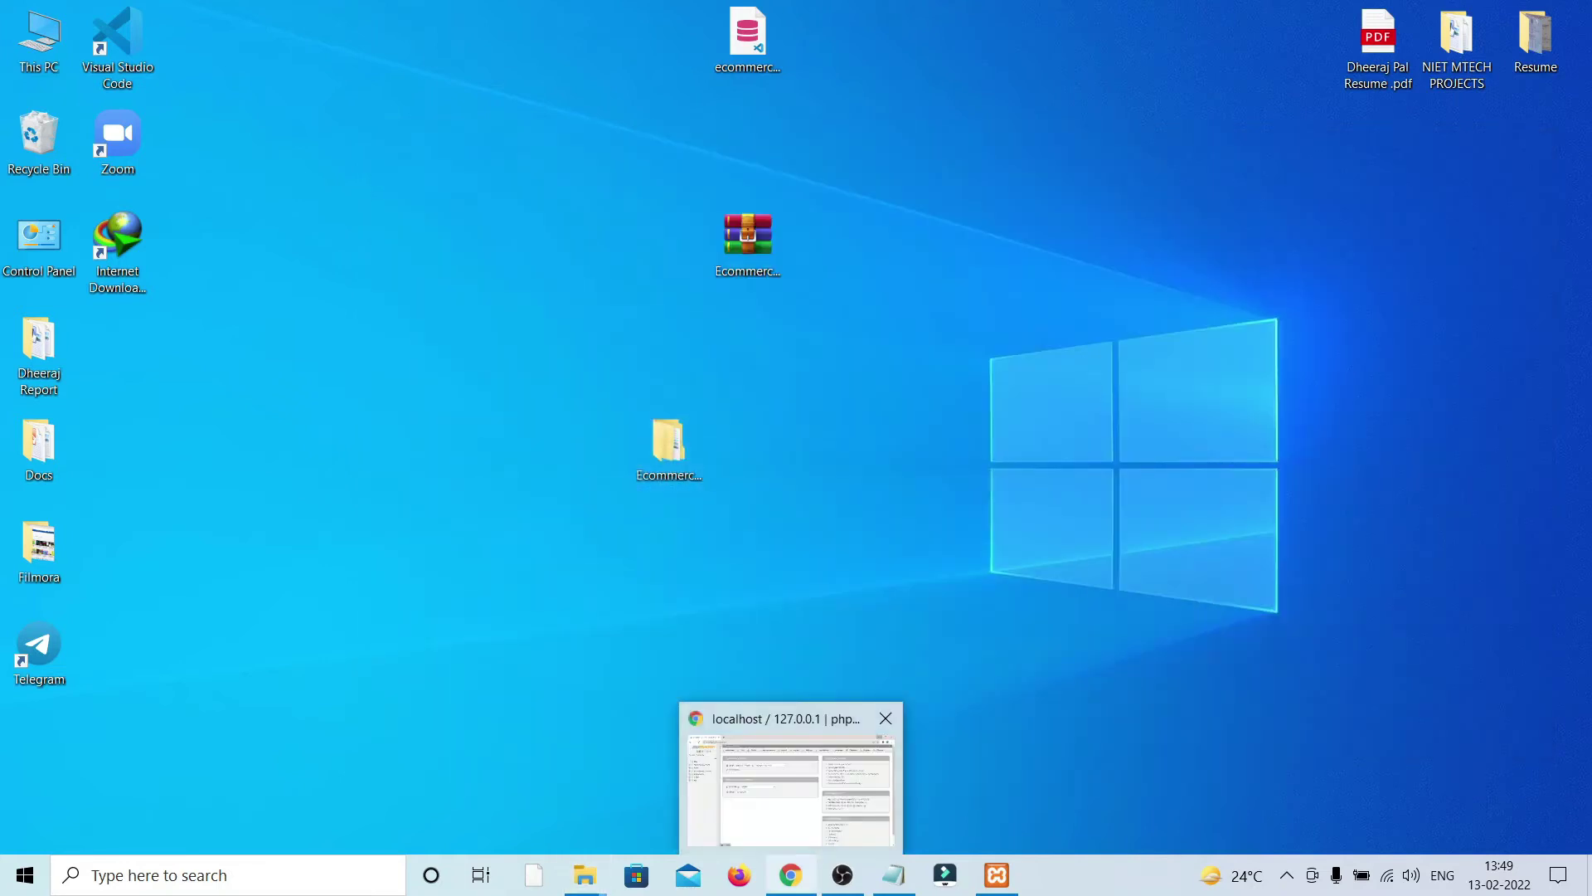
left_click(792, 771)
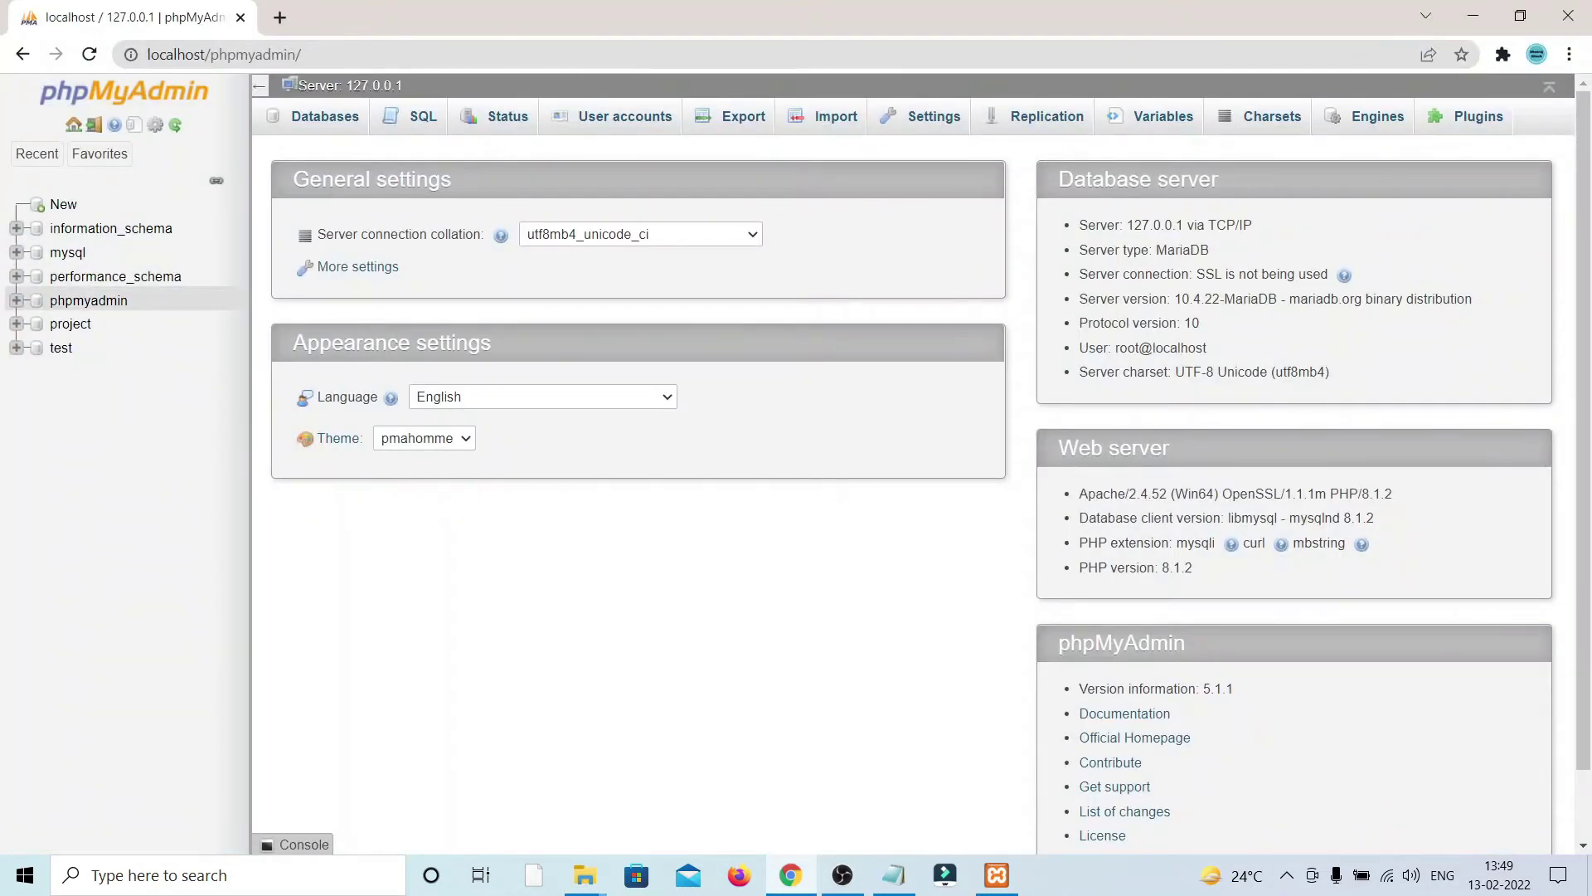
left_click(63, 204)
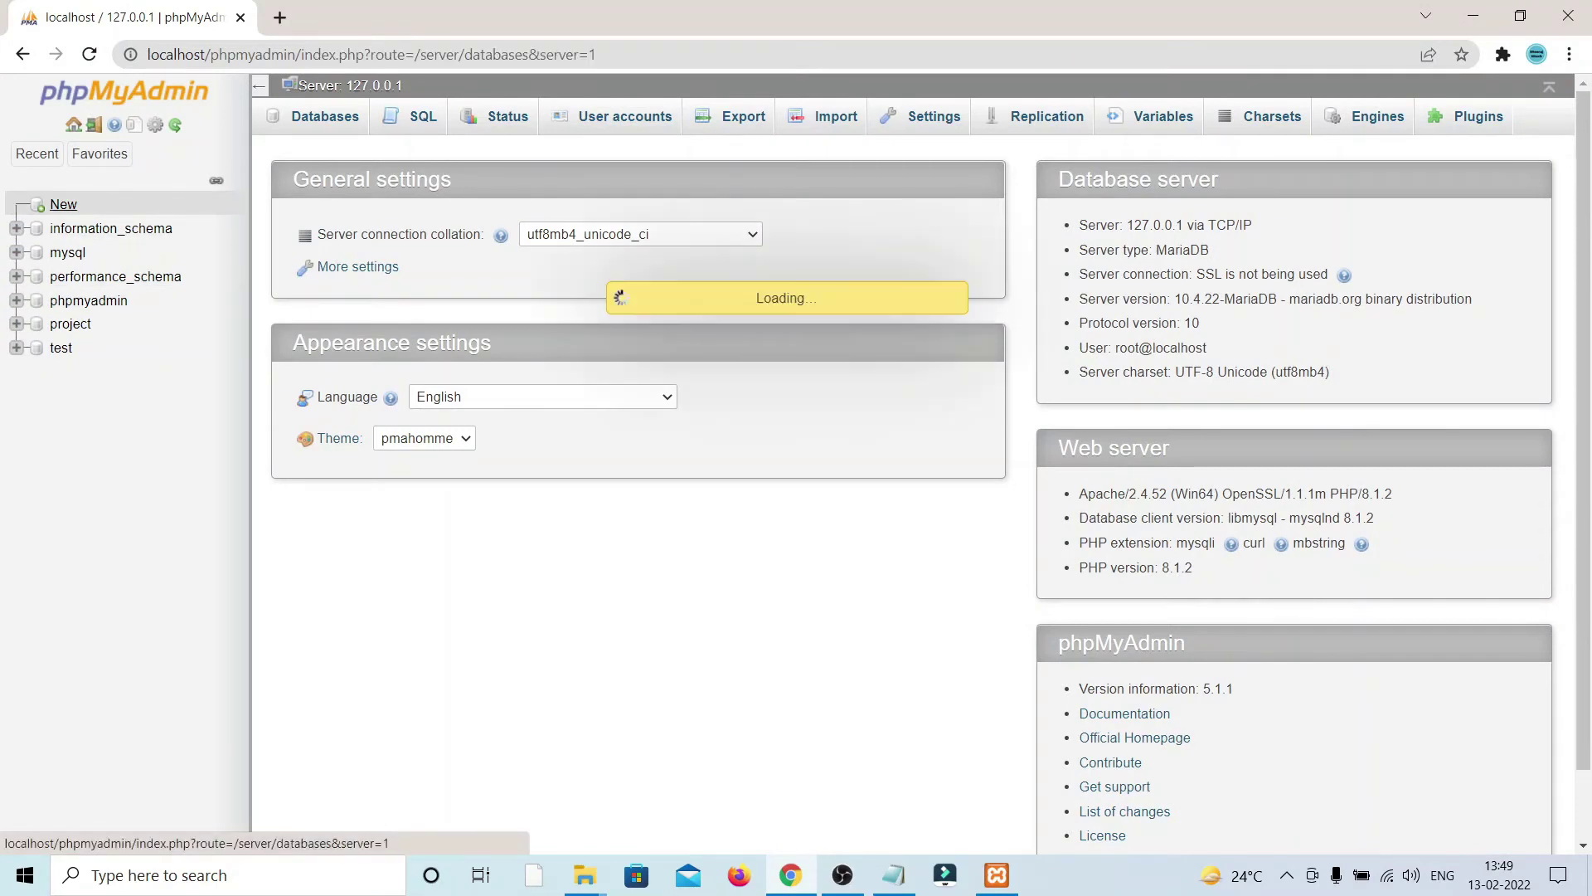
right_click(346, 256)
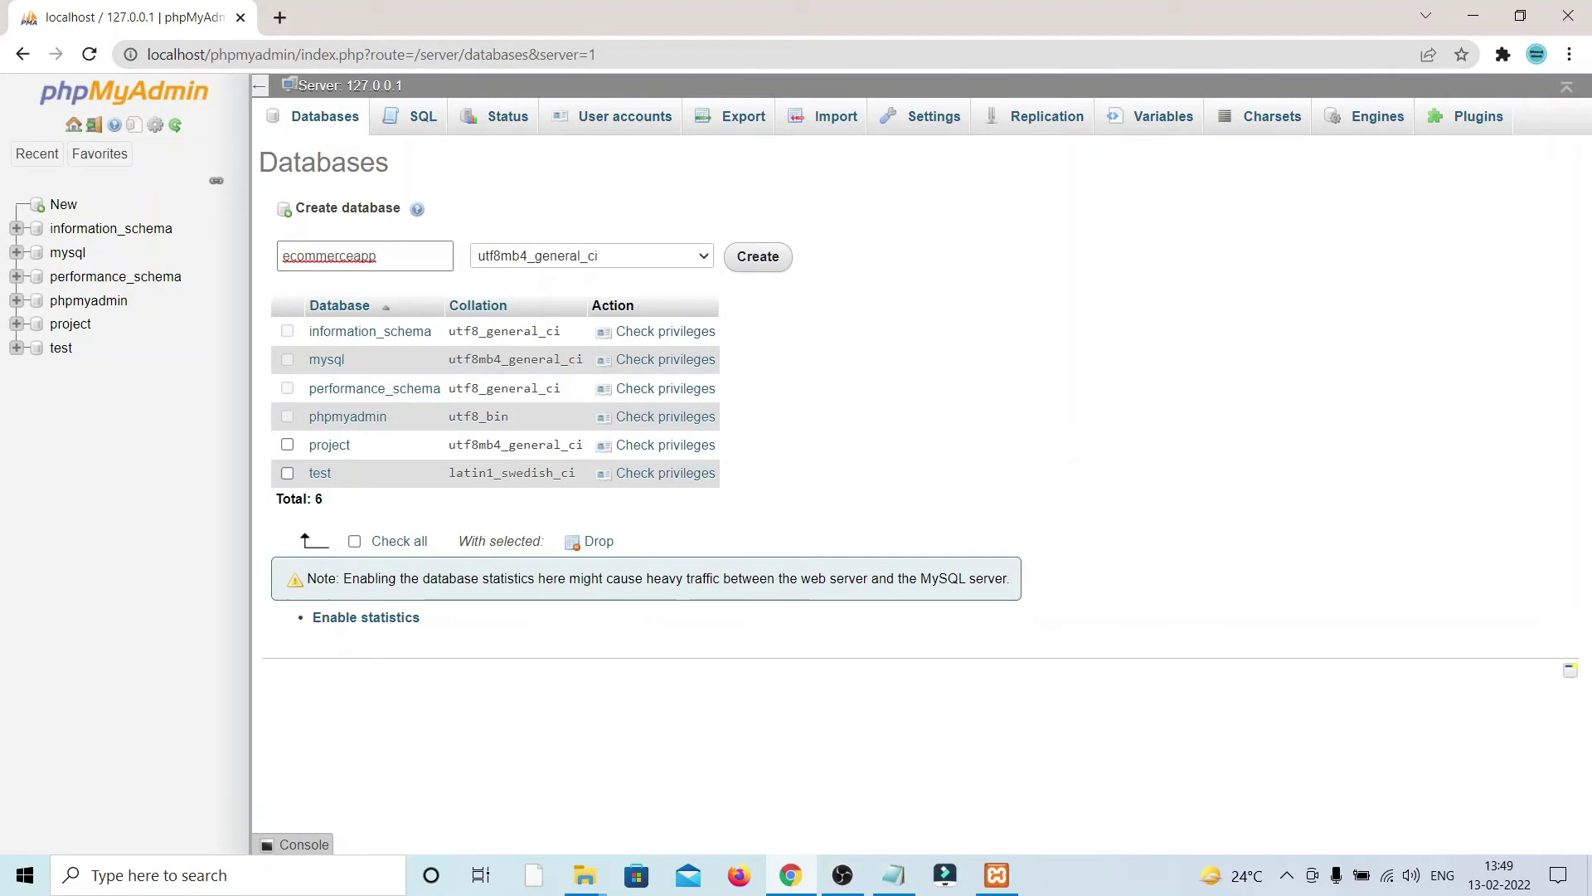
key("Return")
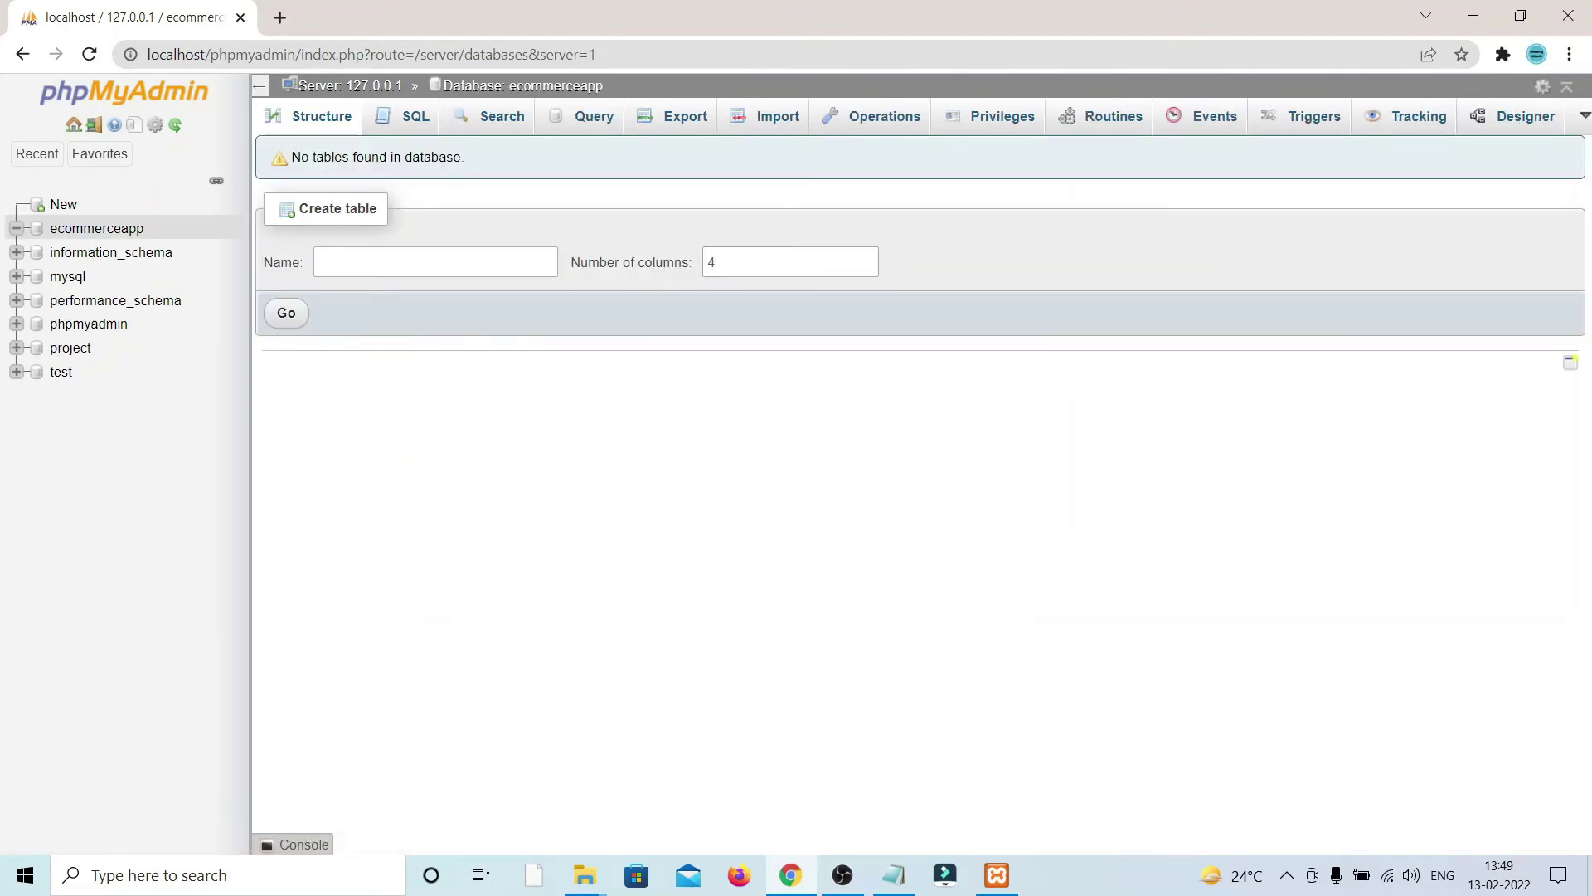
left_click(96, 228)
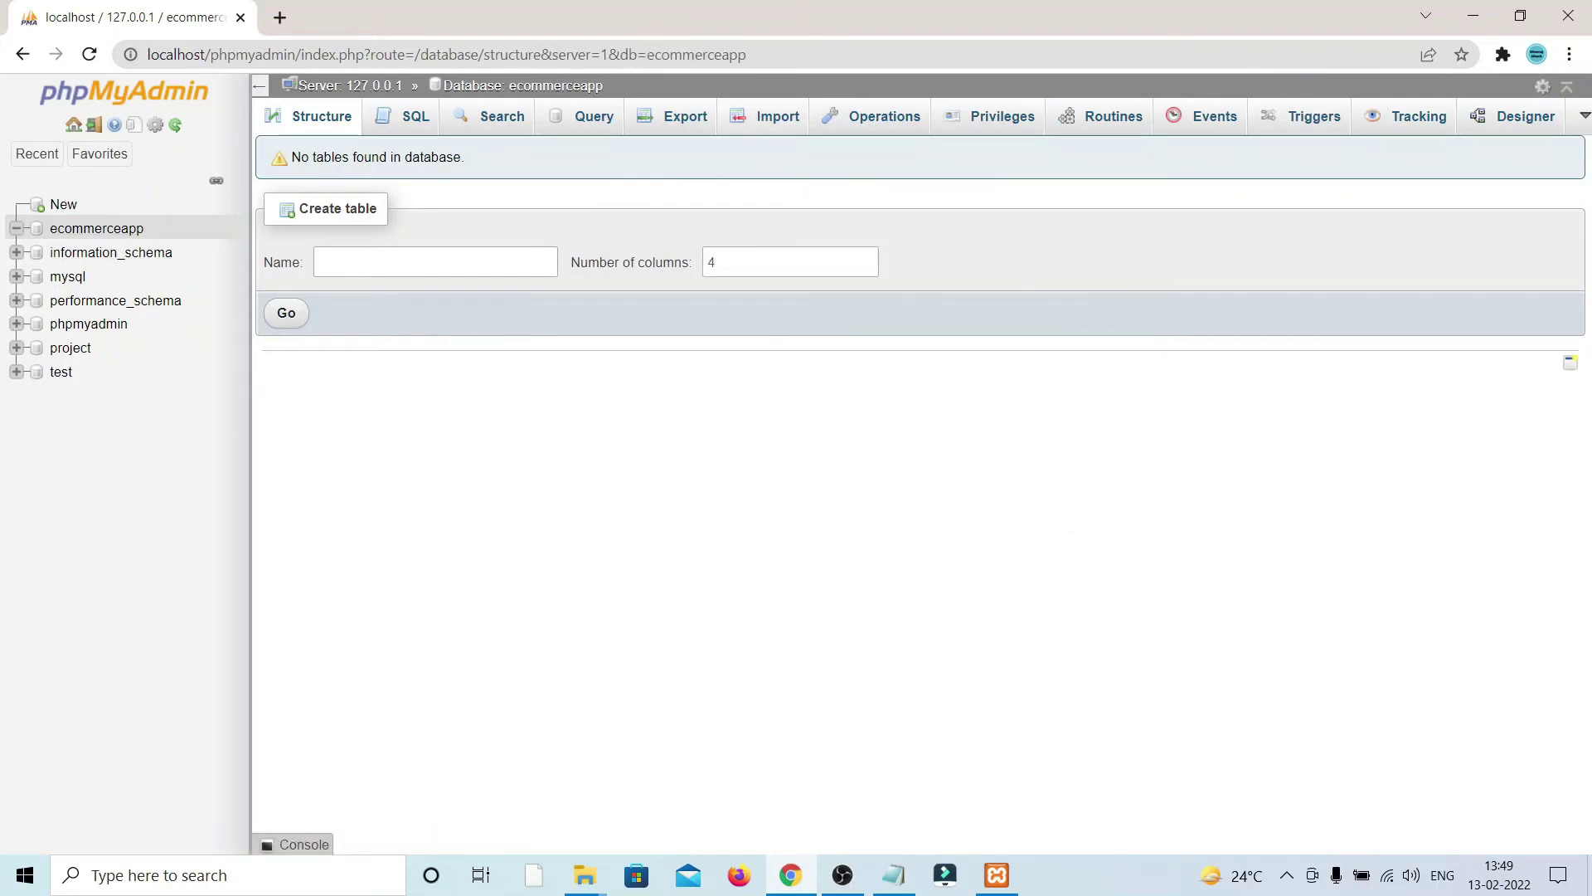
left_click(768, 116)
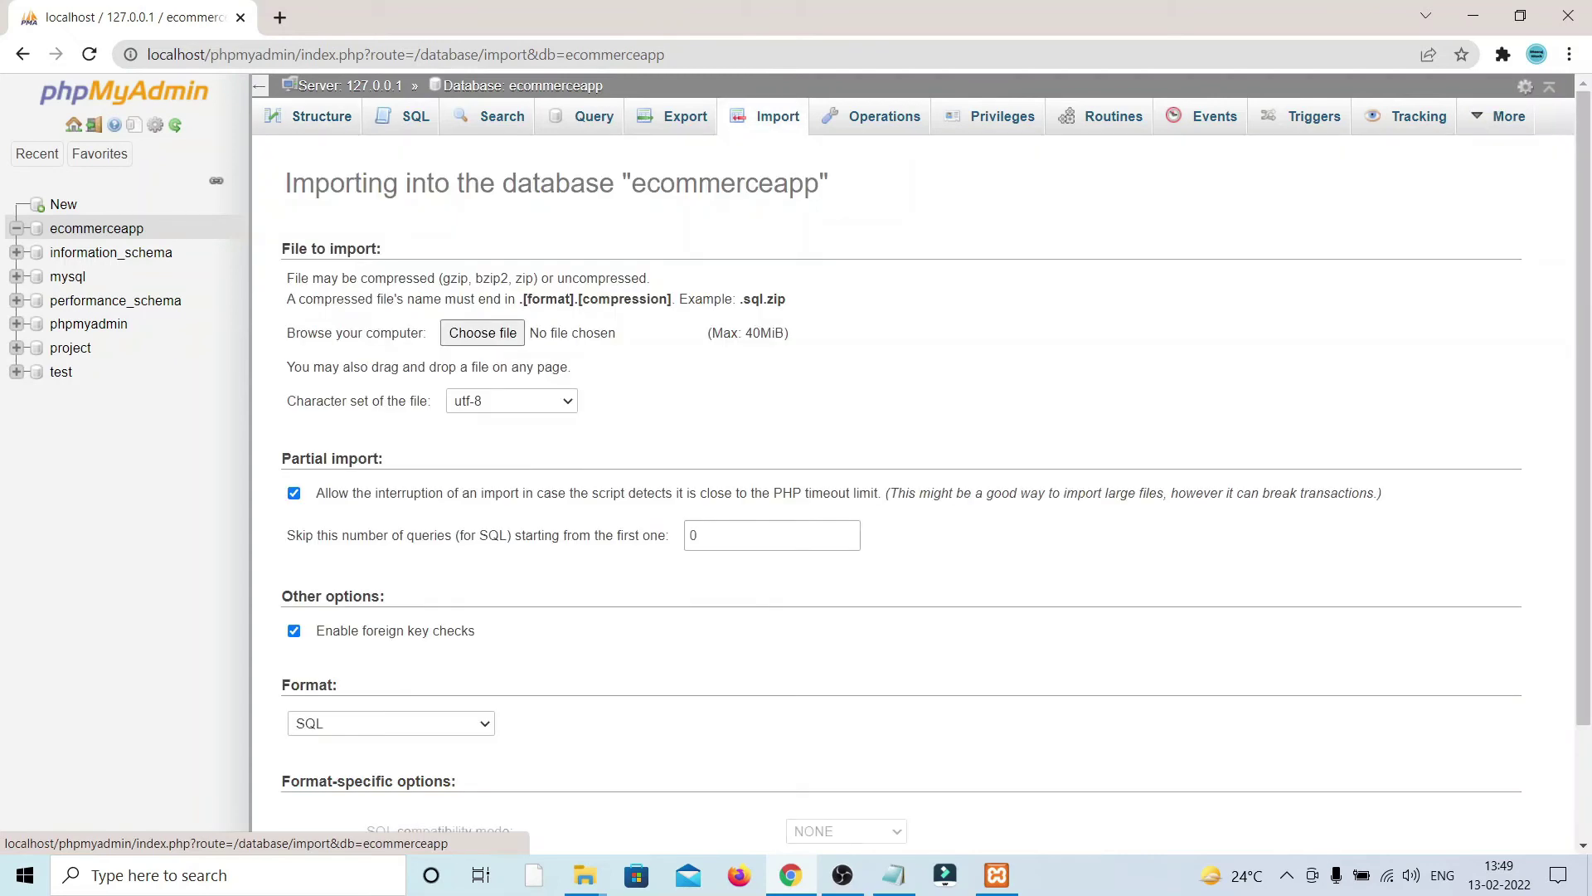
Step: Import Desktop\ecommerceapp.sql into the ecommerceapp database, adding its seven tables (38 queries)
left_click(482, 332)
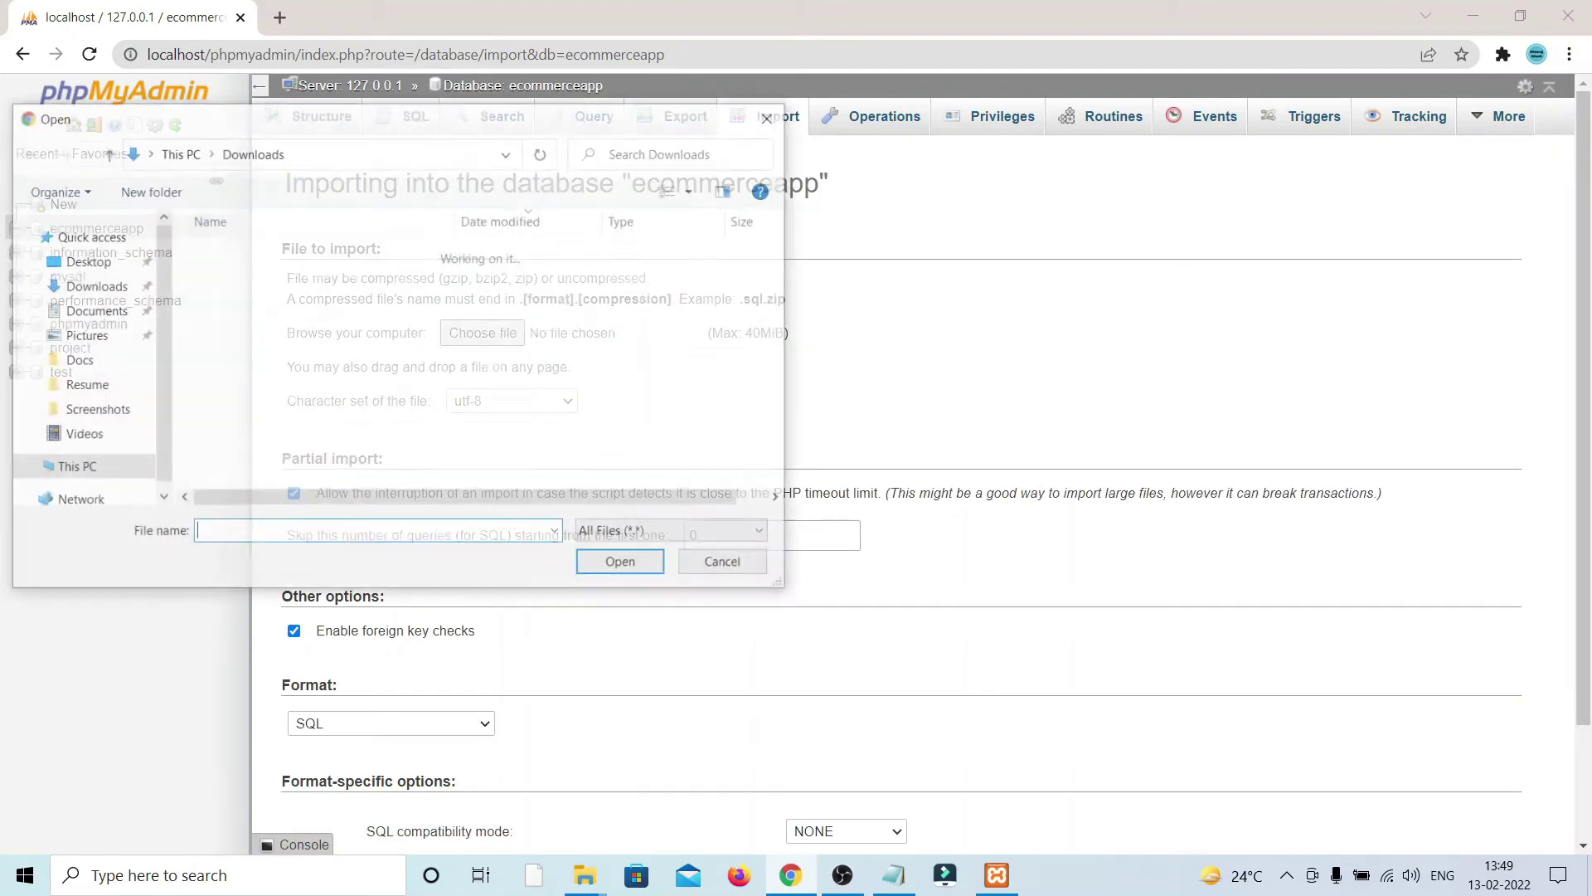
left_click(85, 260)
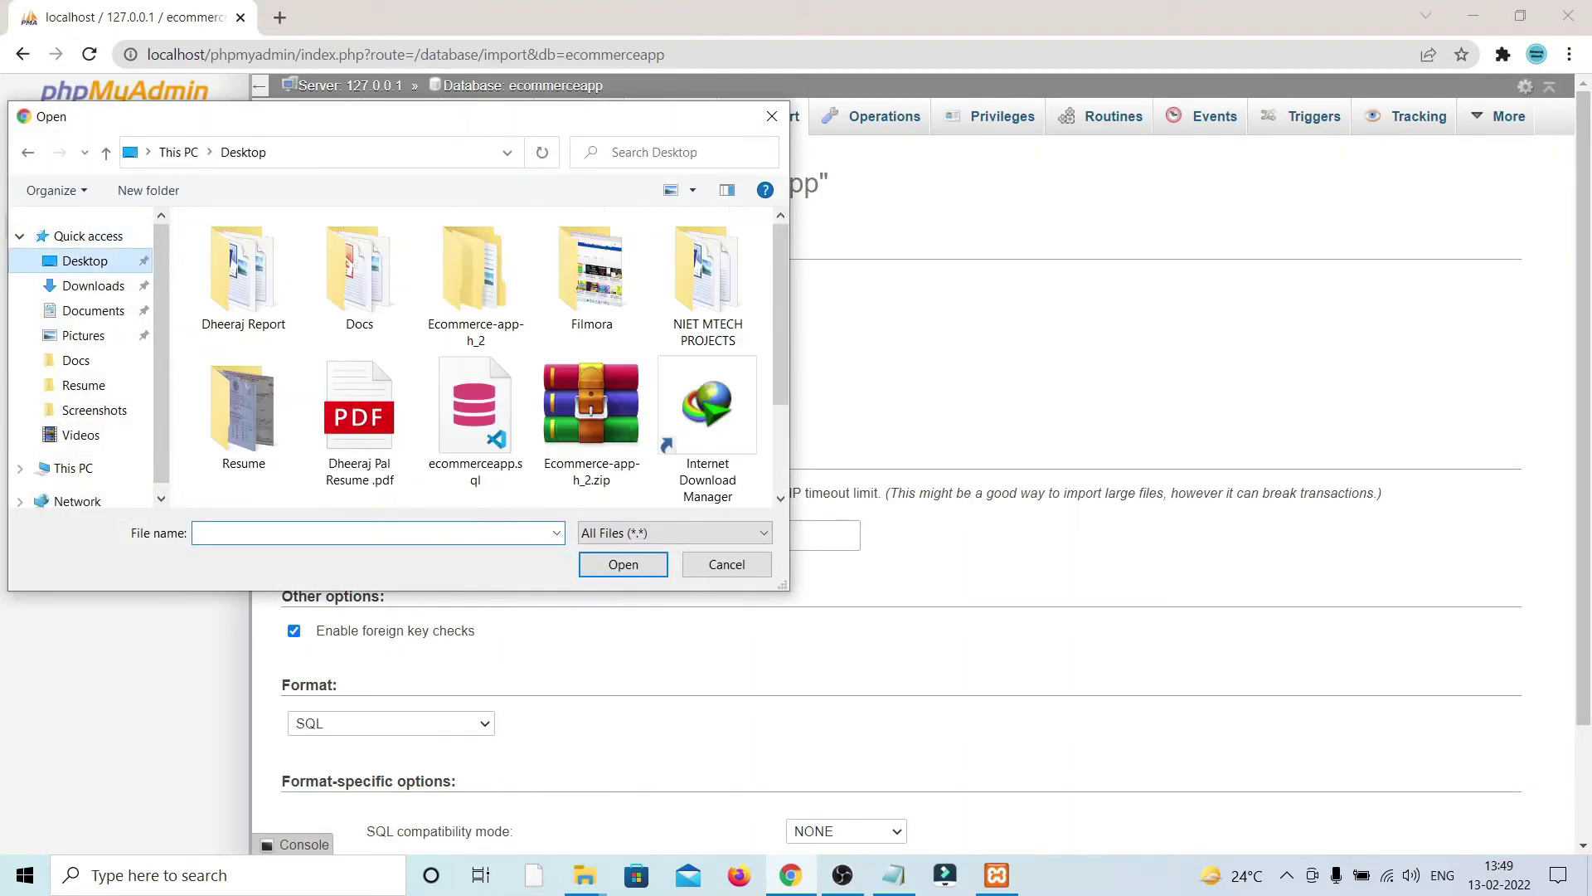
left_click(475, 419)
left_click(623, 564)
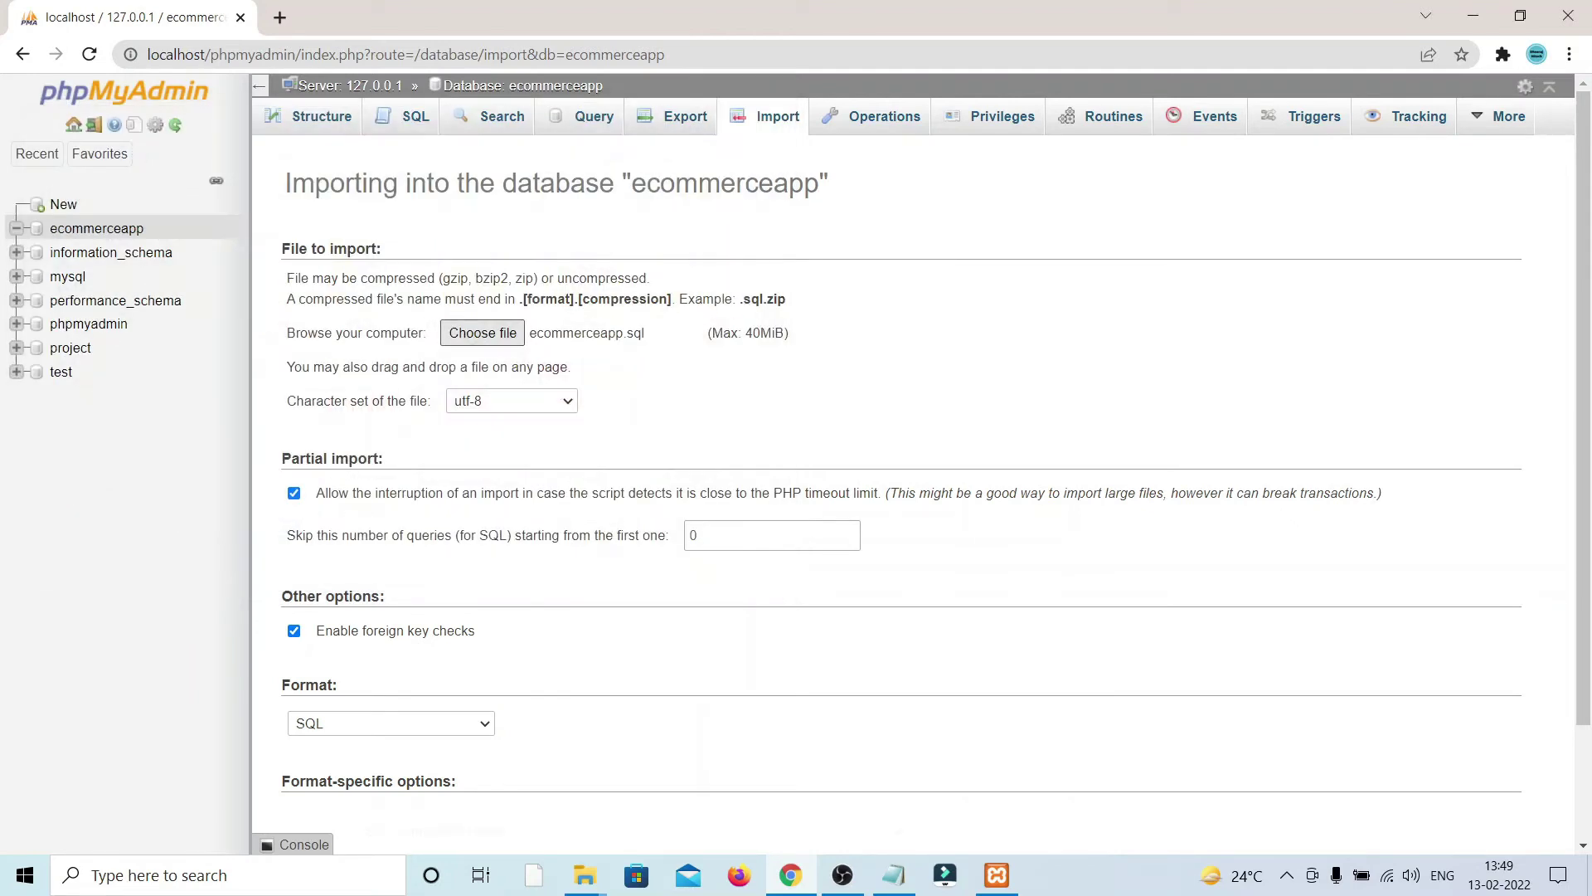
scroll(921, 493, "down", 2)
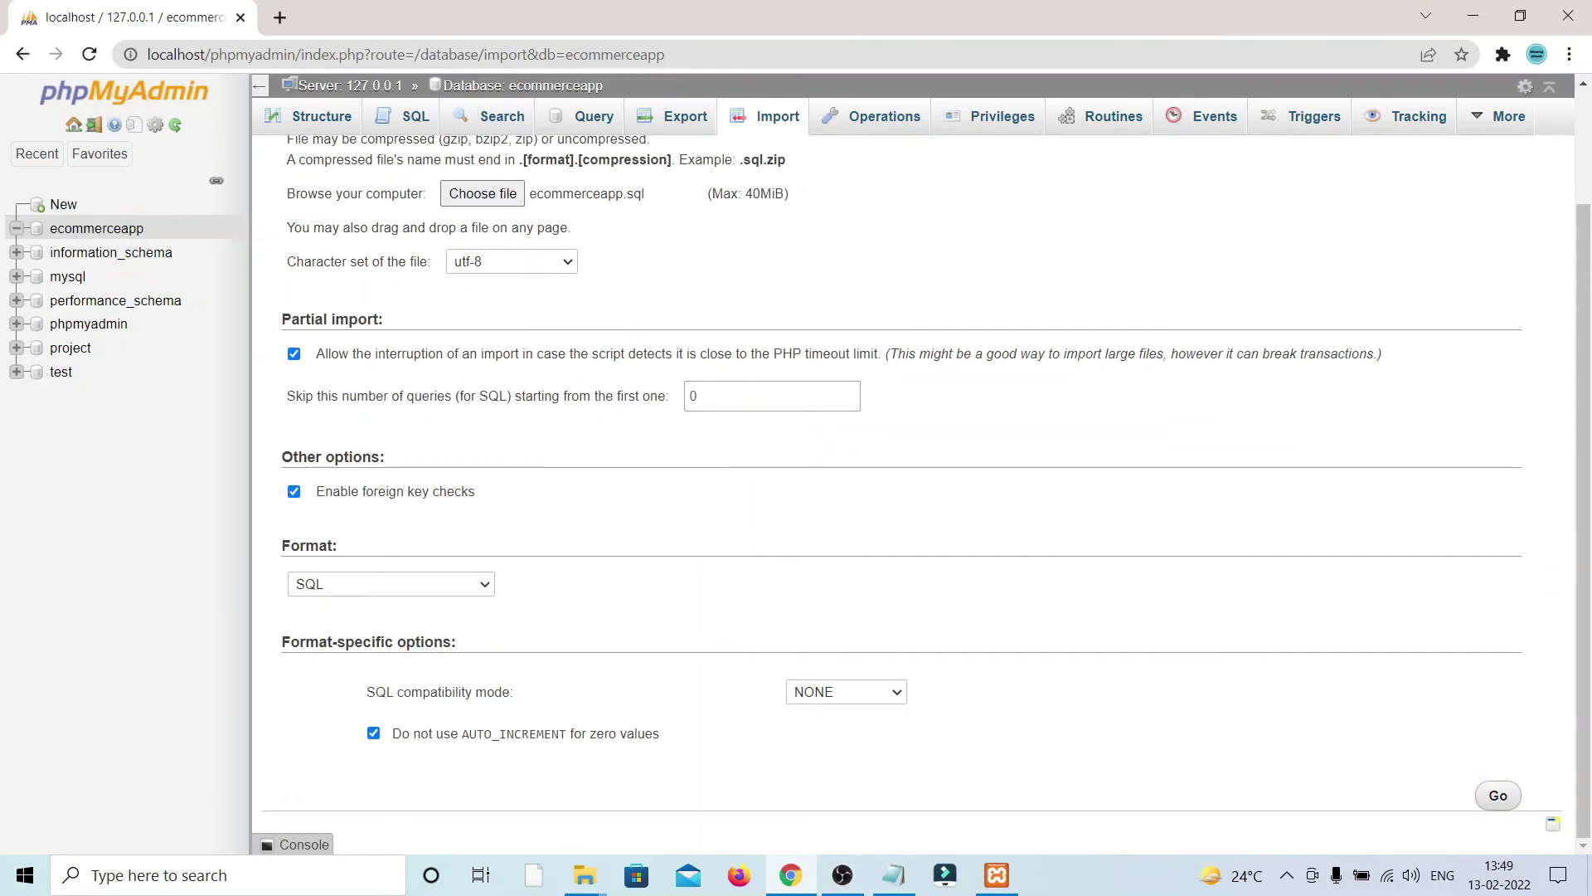
left_click(1498, 794)
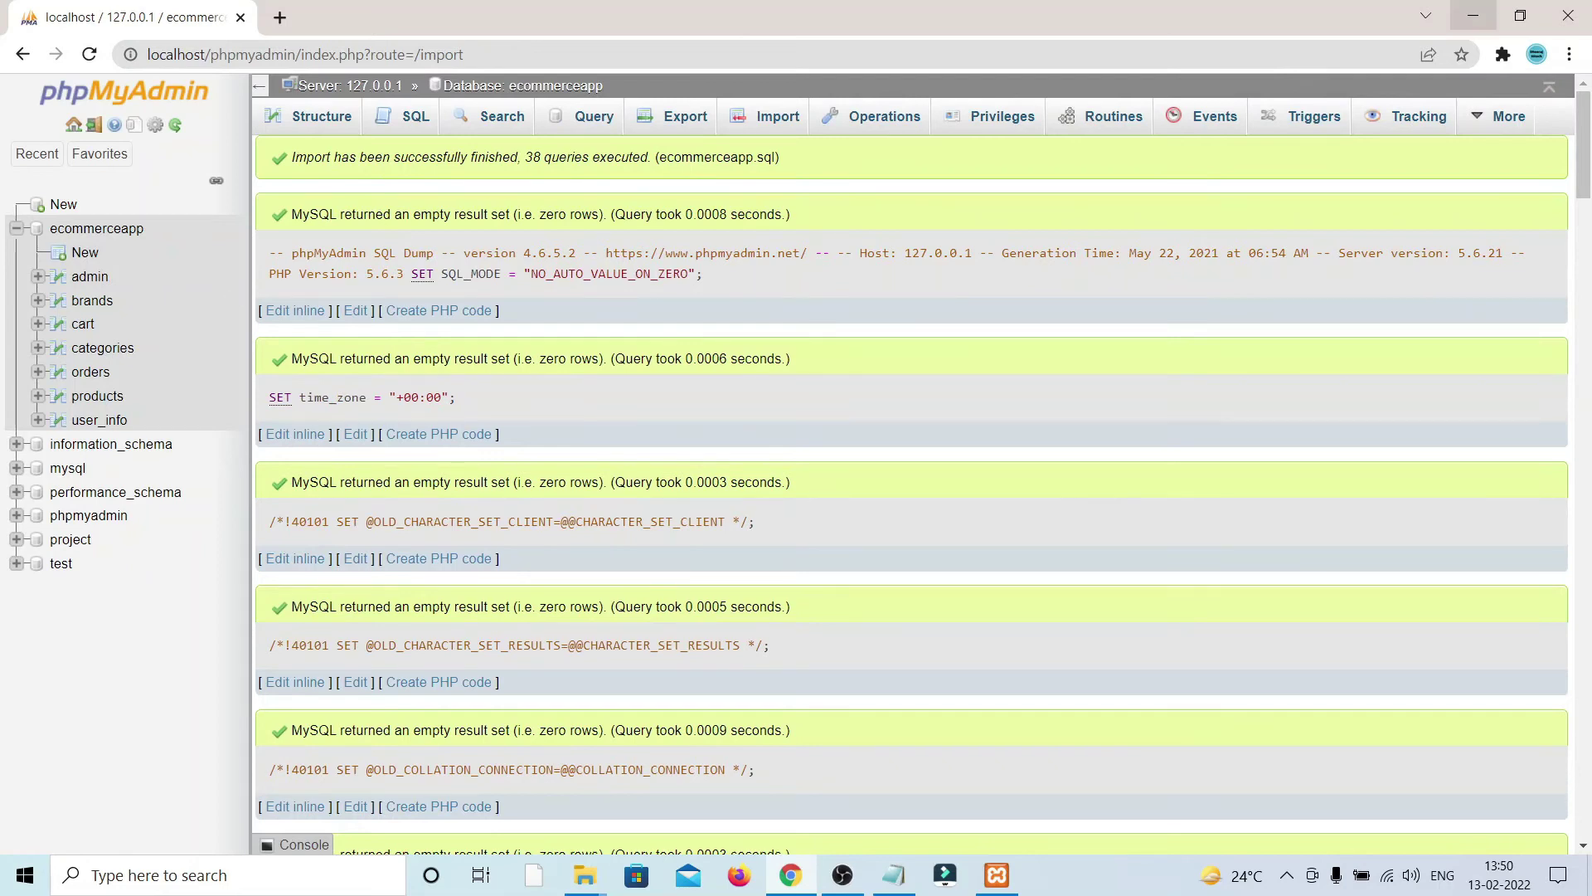
left_click(1472, 15)
Step: Refresh the desktop and copy the Ecommerce-app-h folder from inside Ecommerce-app-h_2
right_click(453, 219)
left_click(498, 279)
double_click(668, 447)
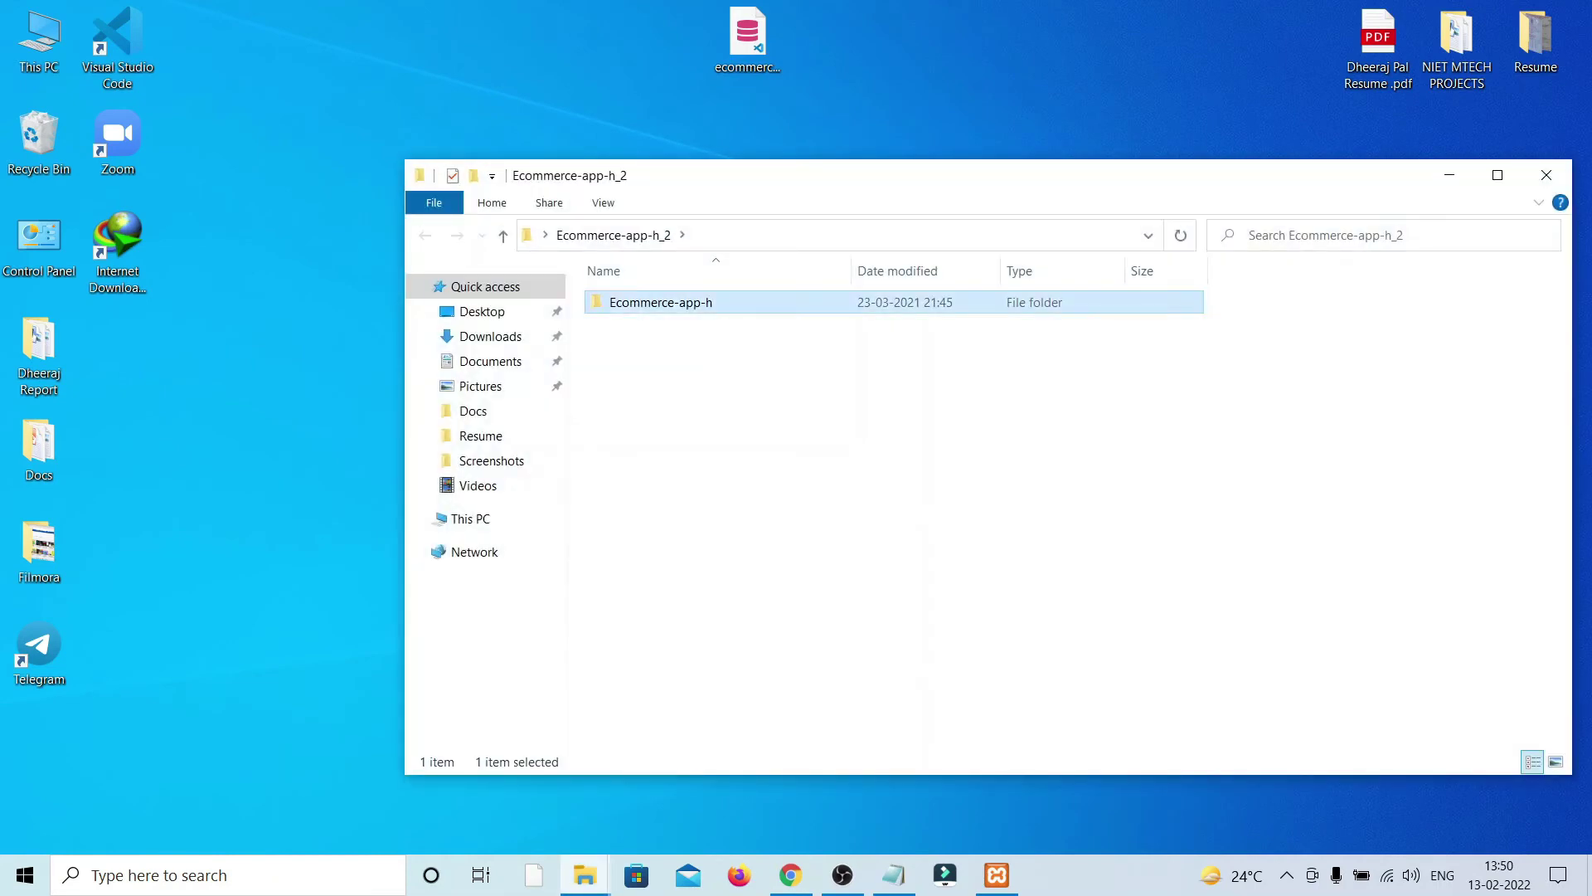
double_click(661, 301)
key("alt+Left")
right_click(707, 303)
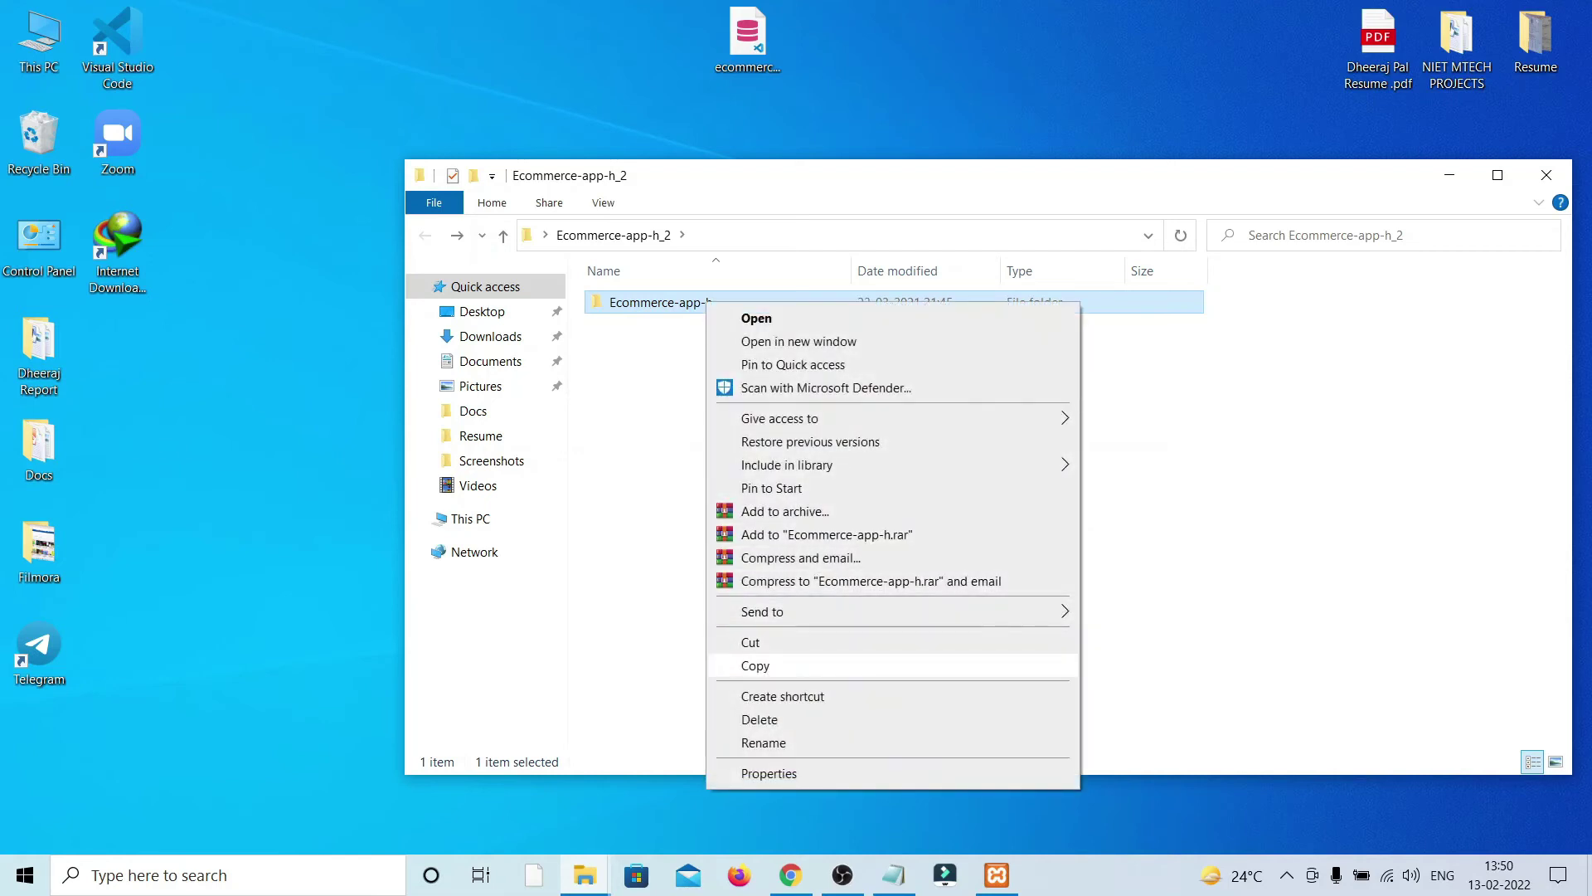
left_click(755, 666)
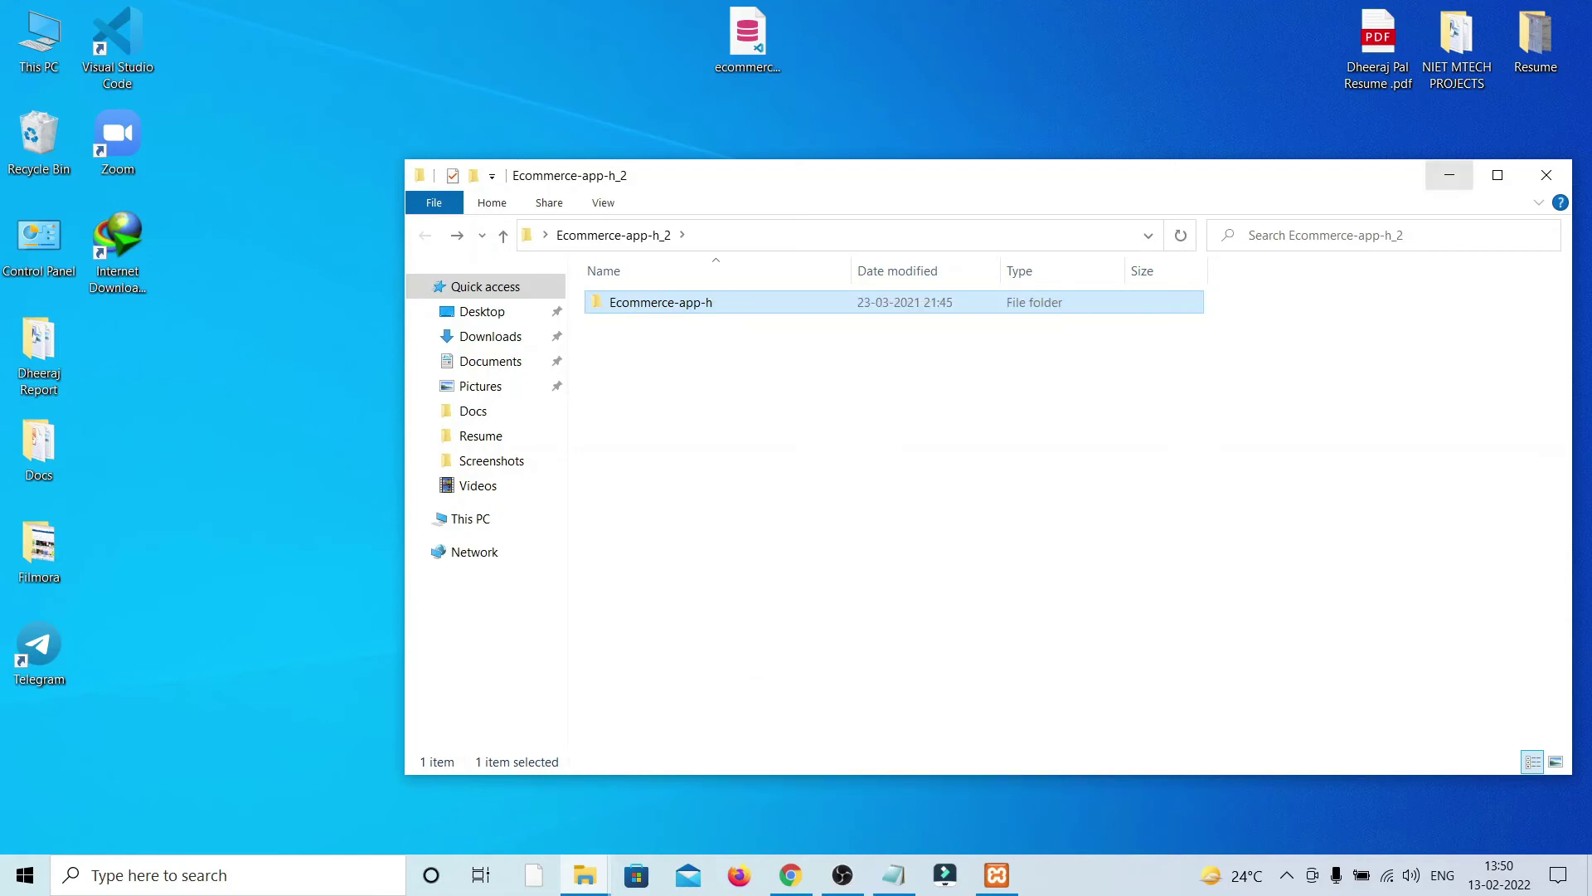
left_click(1450, 175)
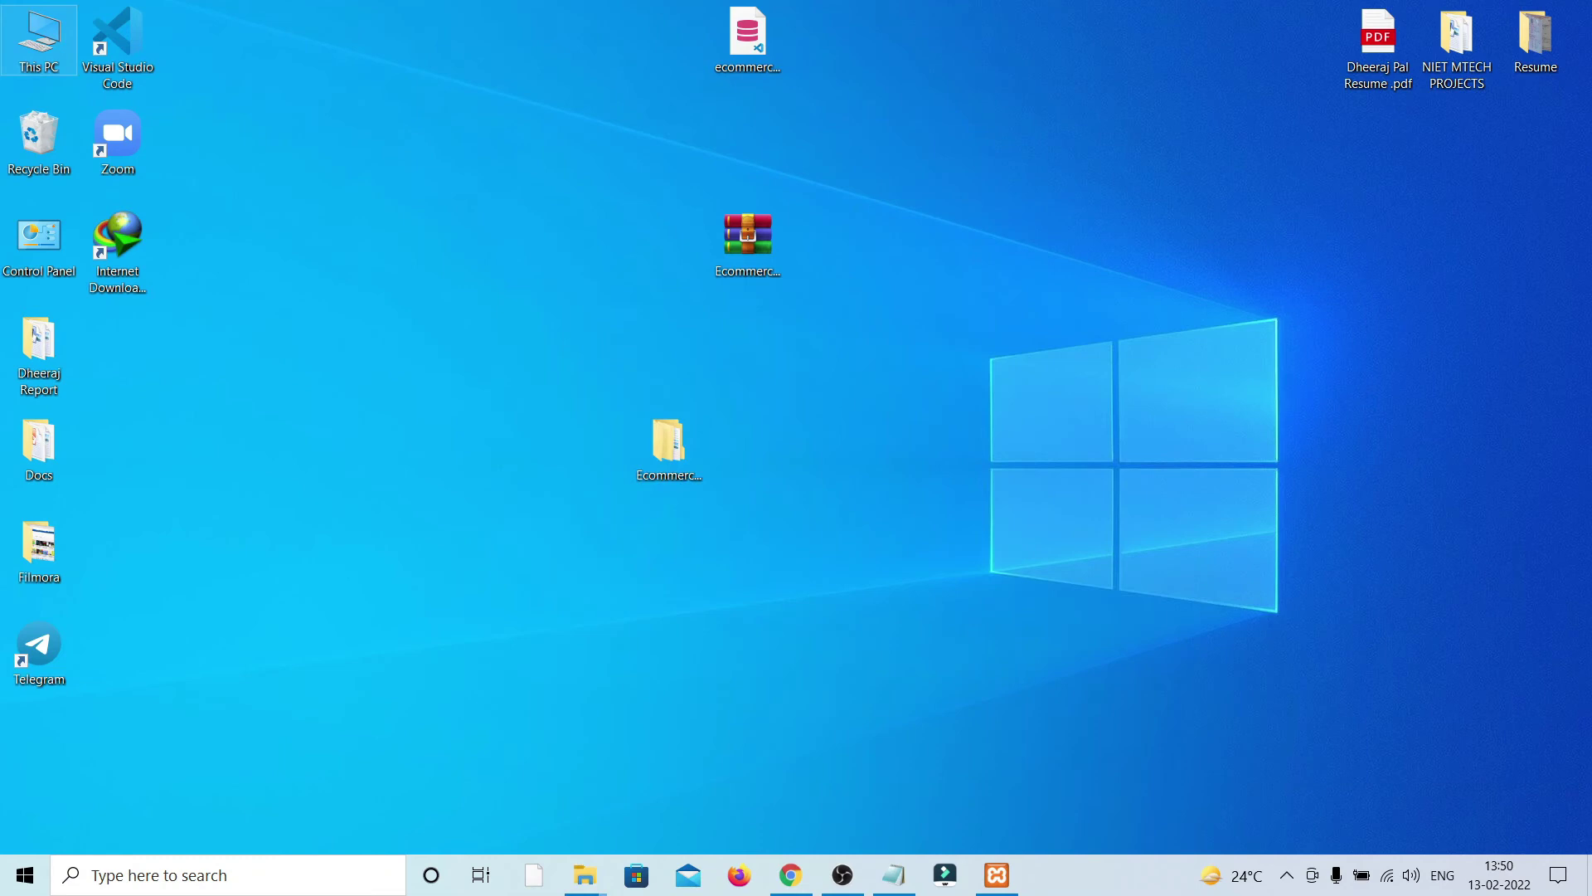
Step: Paste the Ecommerce-app-h folder into C:\xampp\htdocs
double_click(38, 39)
left_click(315, 357)
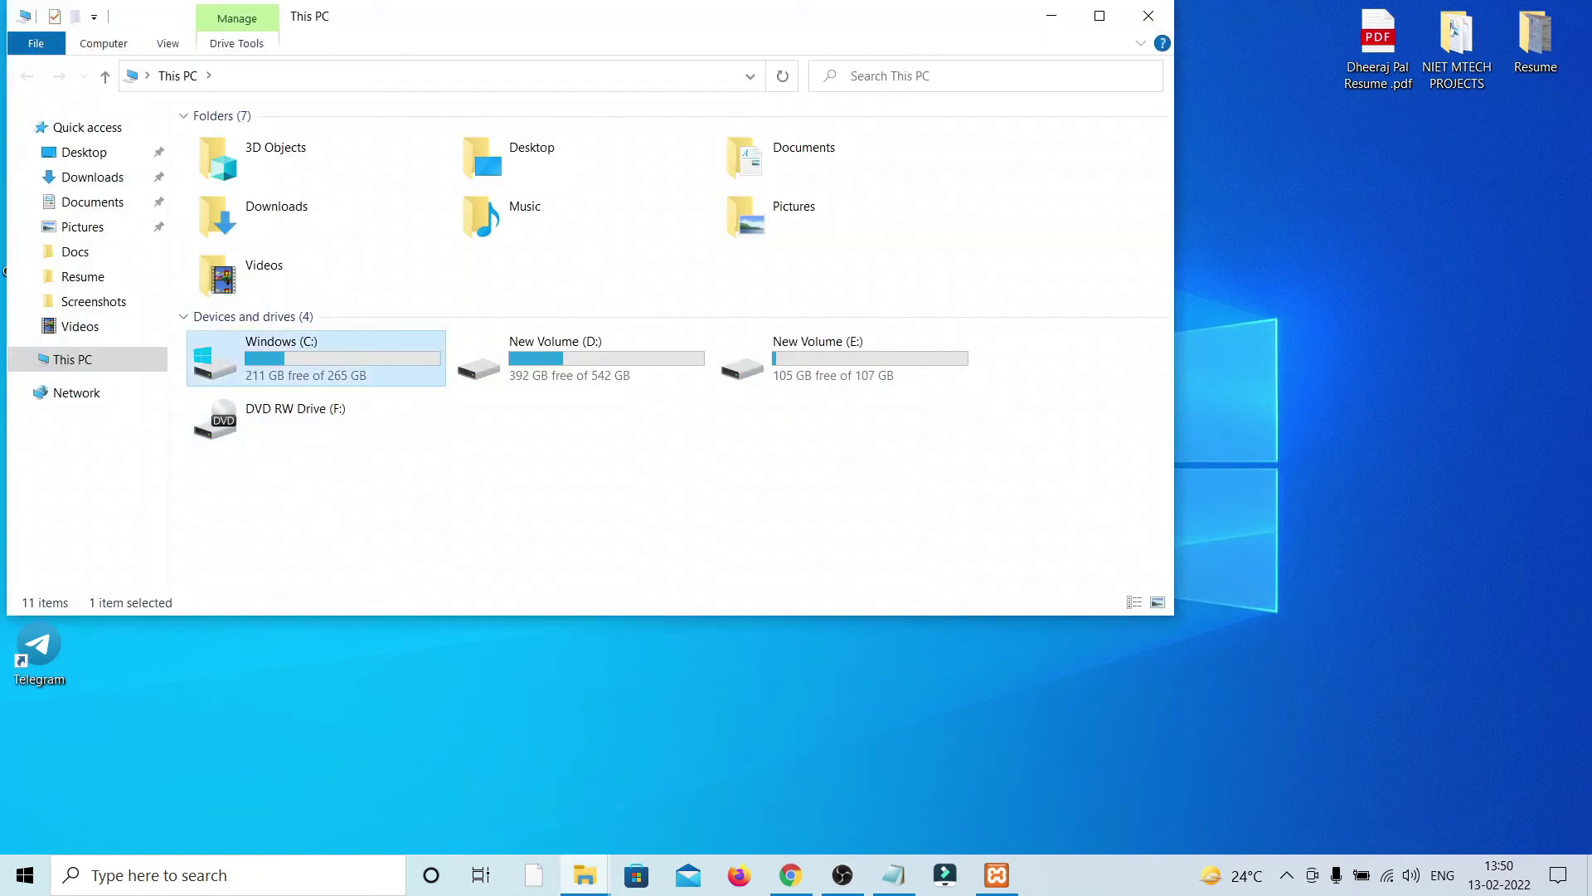
key("Return")
left_click(1100, 16)
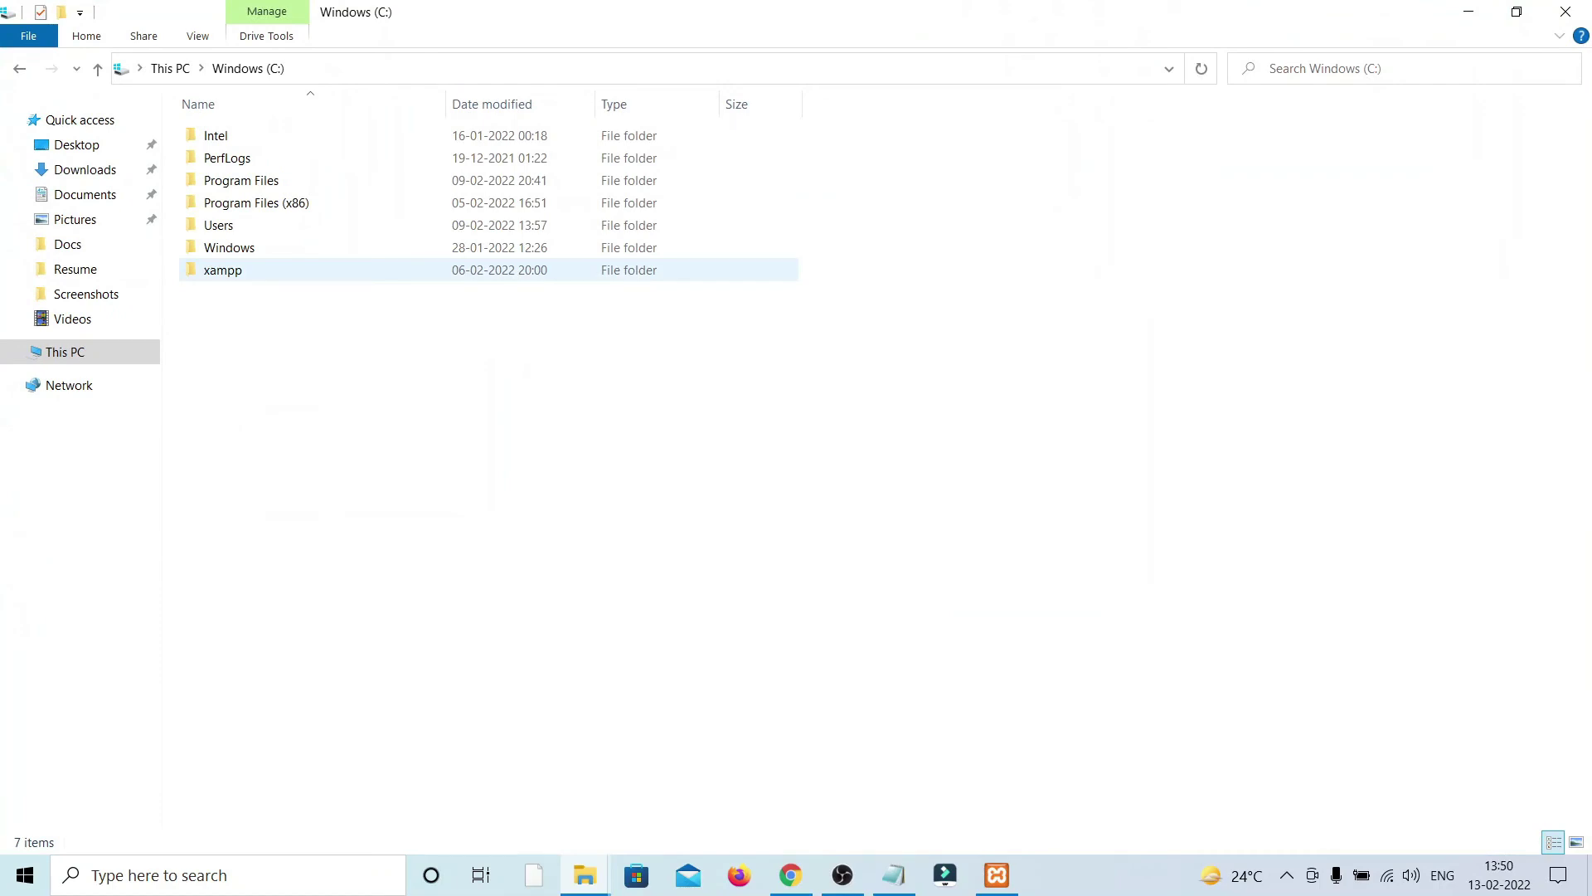
double_click(249, 271)
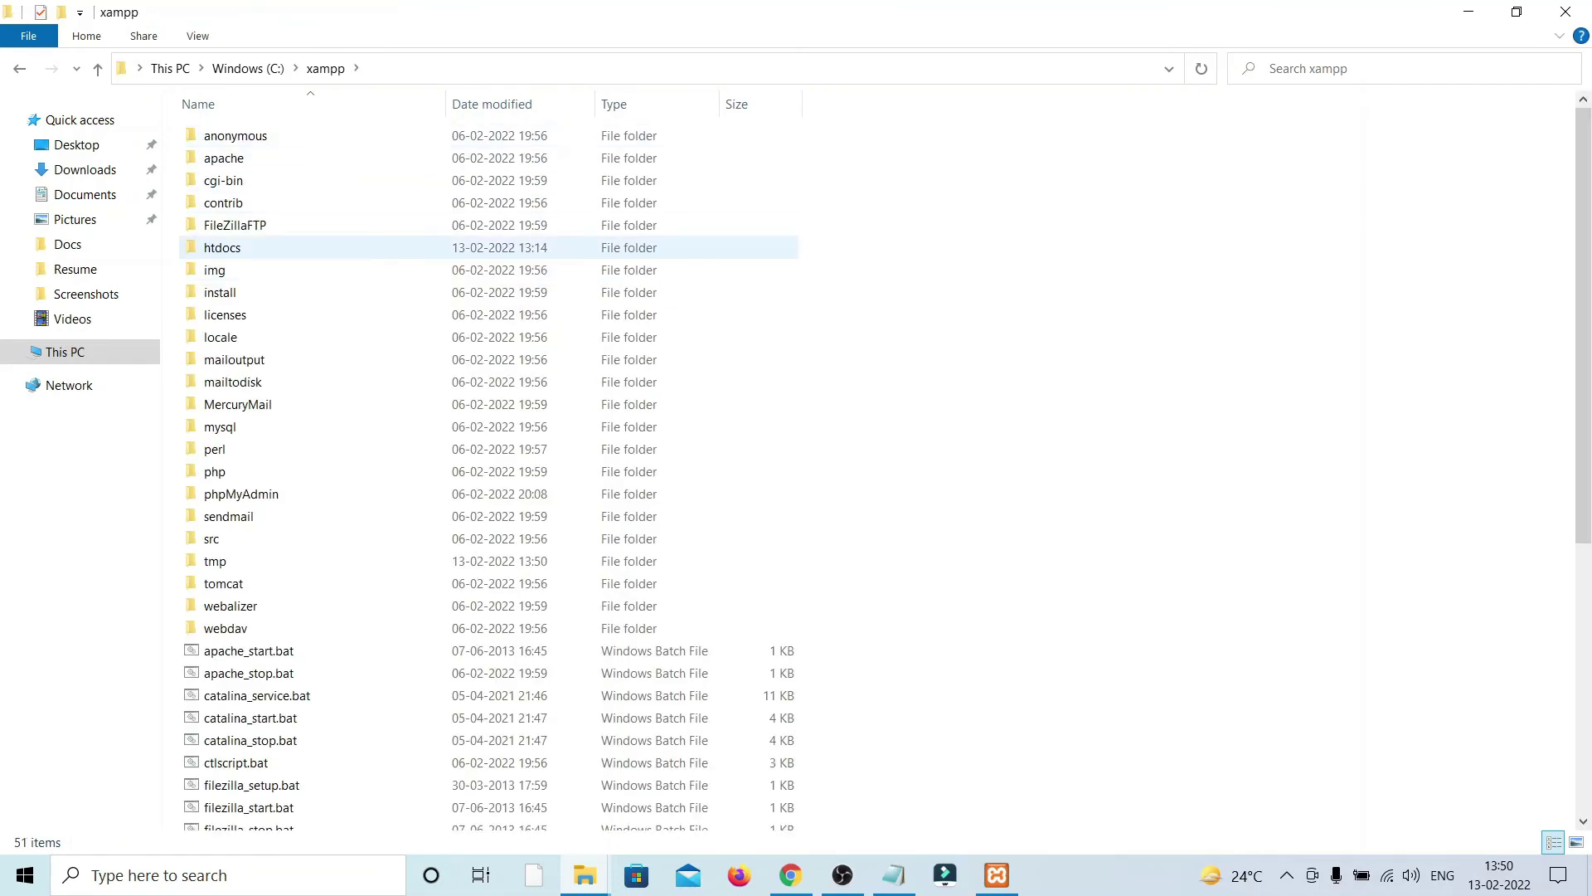
double_click(222, 247)
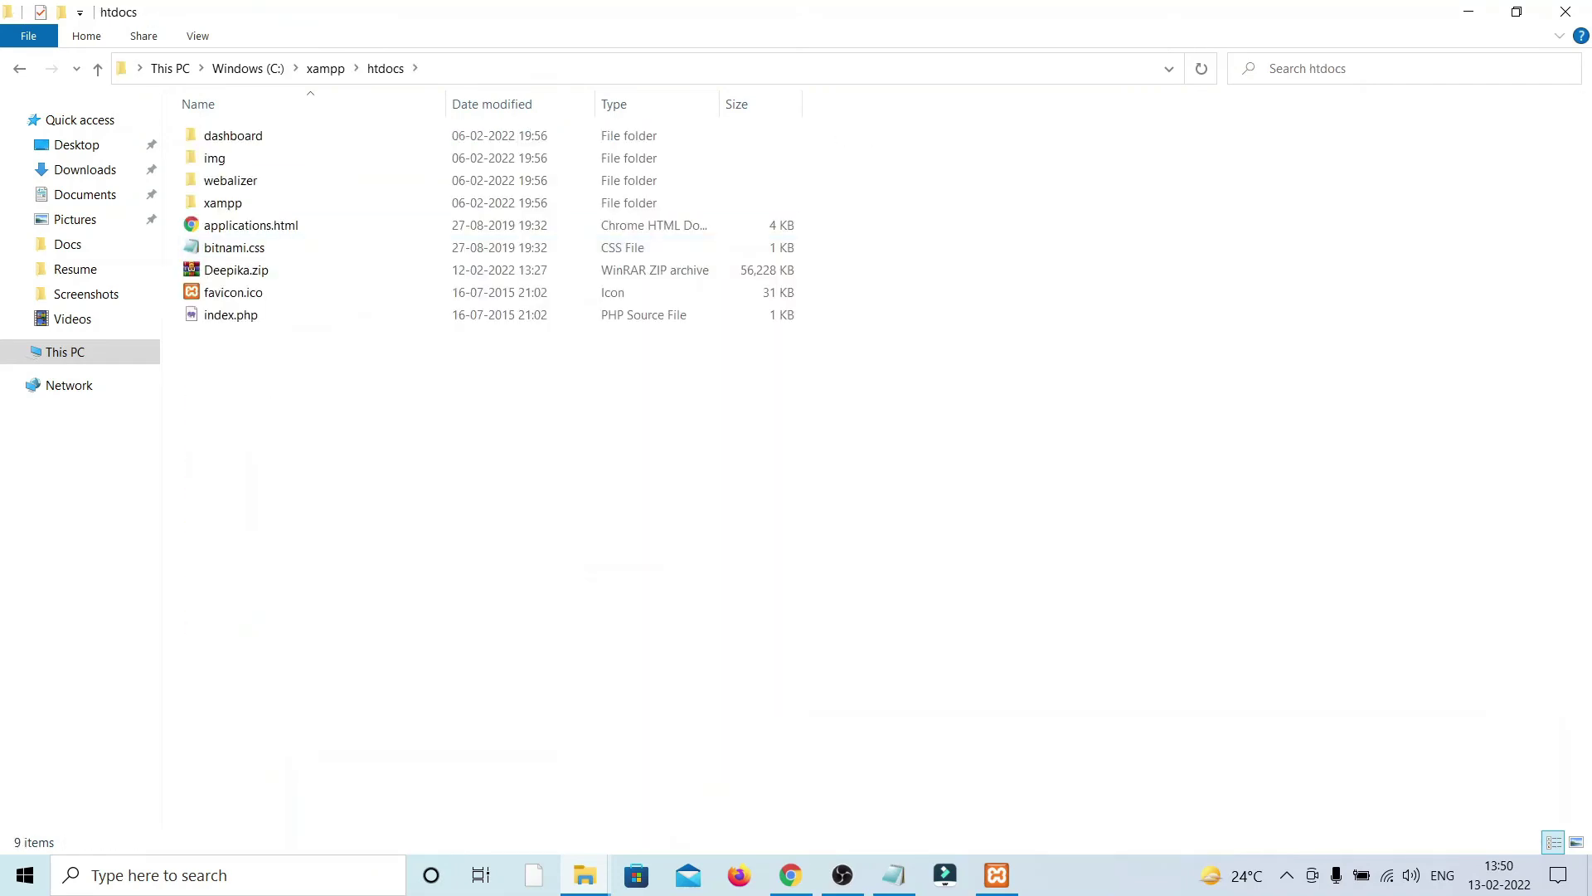
right_click(254, 372)
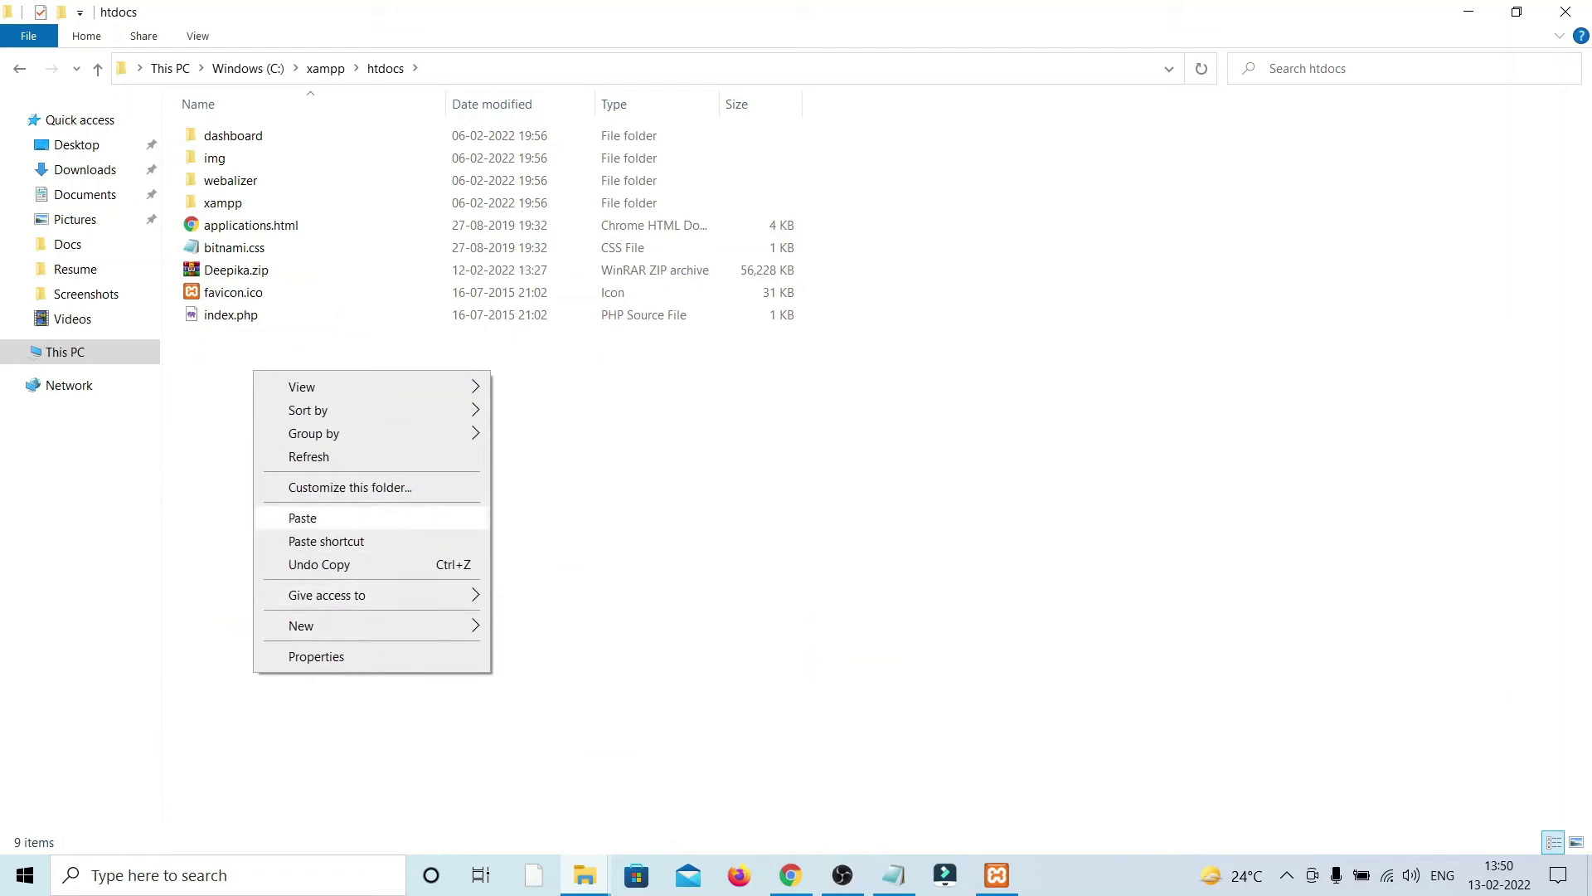
left_click(303, 518)
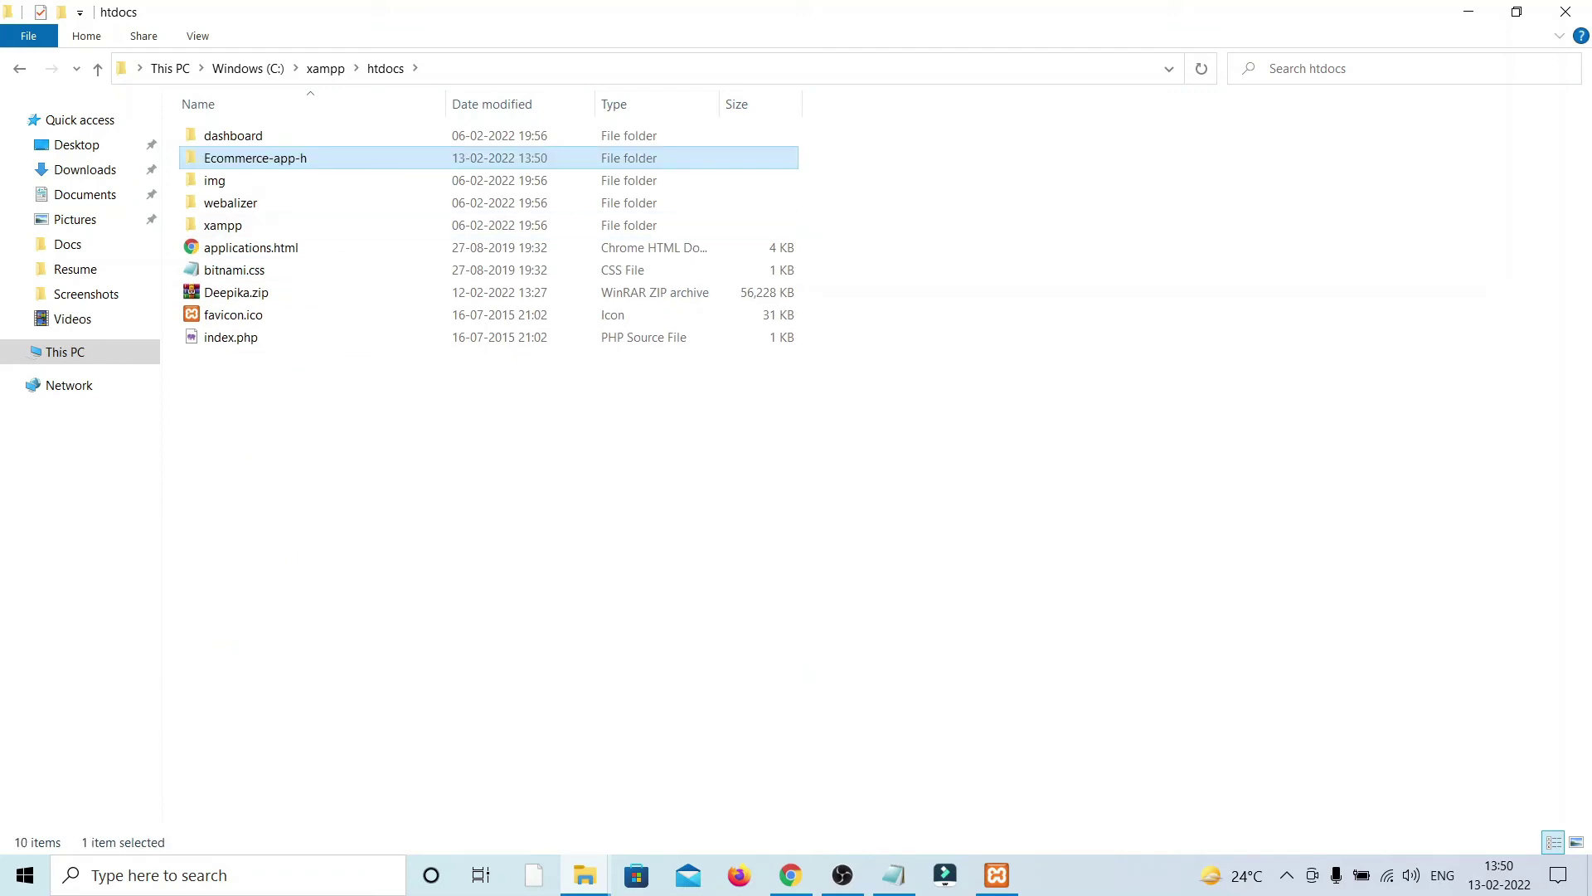
Step: Copy the Ecommerce-app-h folder name, keeping it unchanged, and minimize File Explorer
right_click(314, 156)
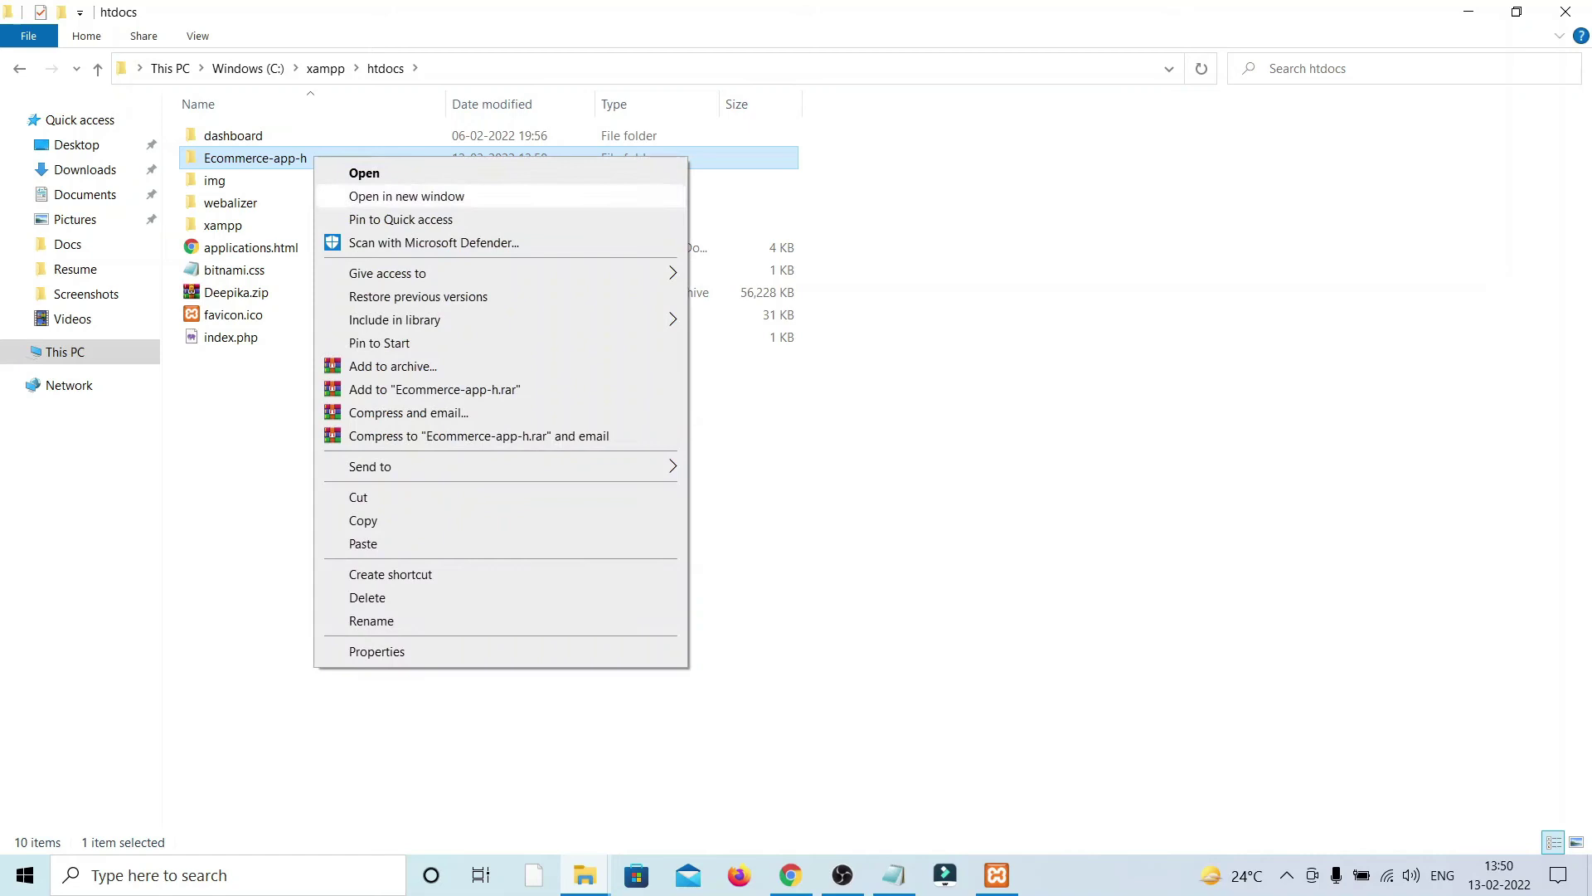
left_click(372, 620)
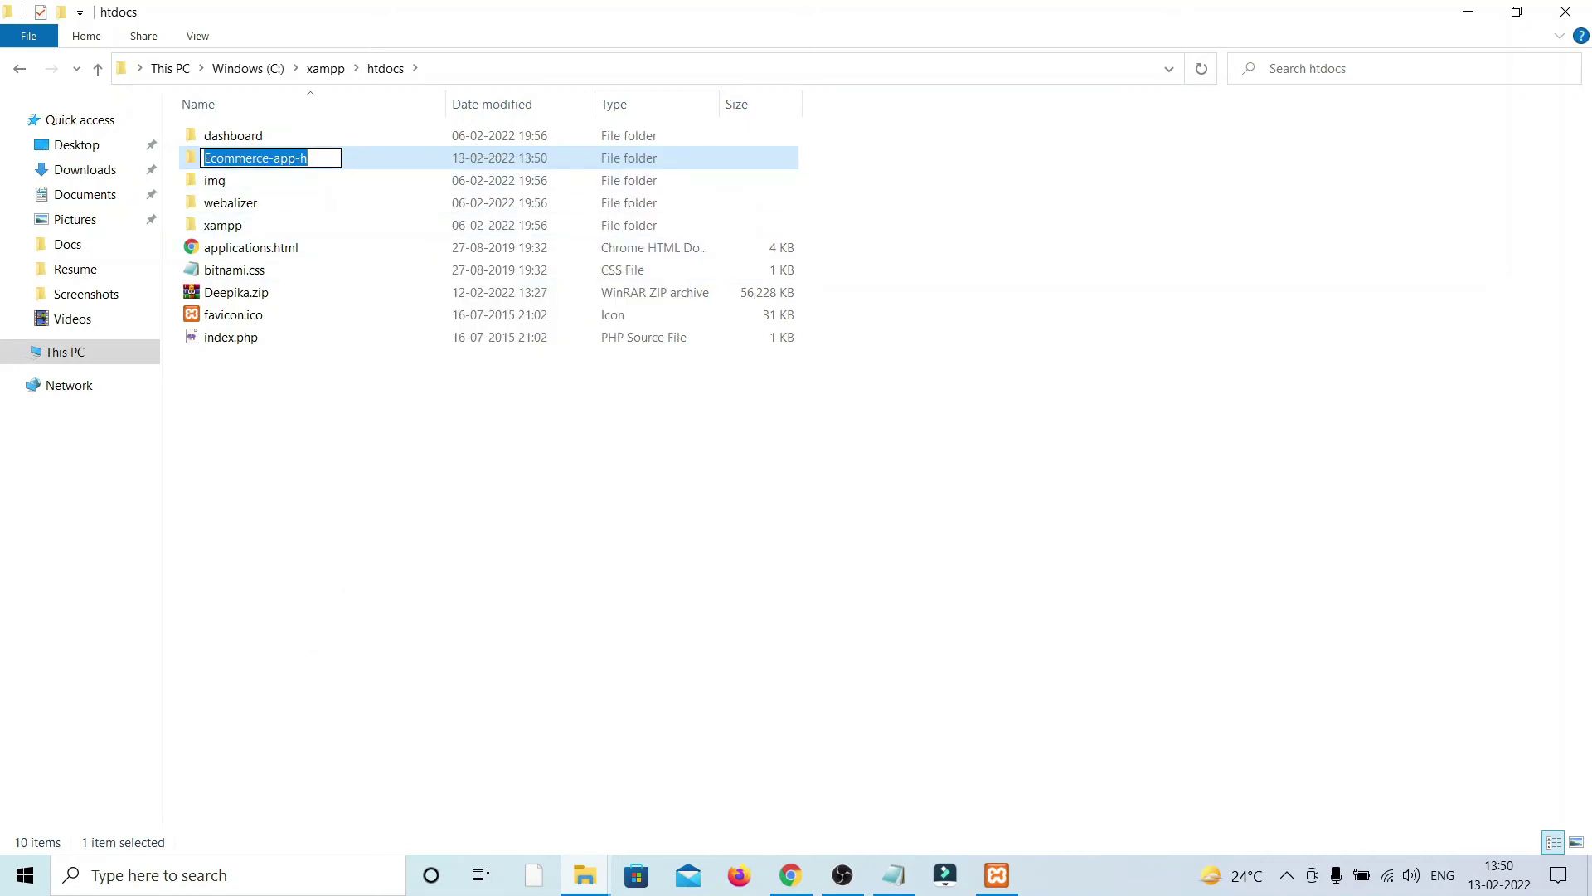
right_click(318, 157)
left_click(349, 217)
left_click(912, 415)
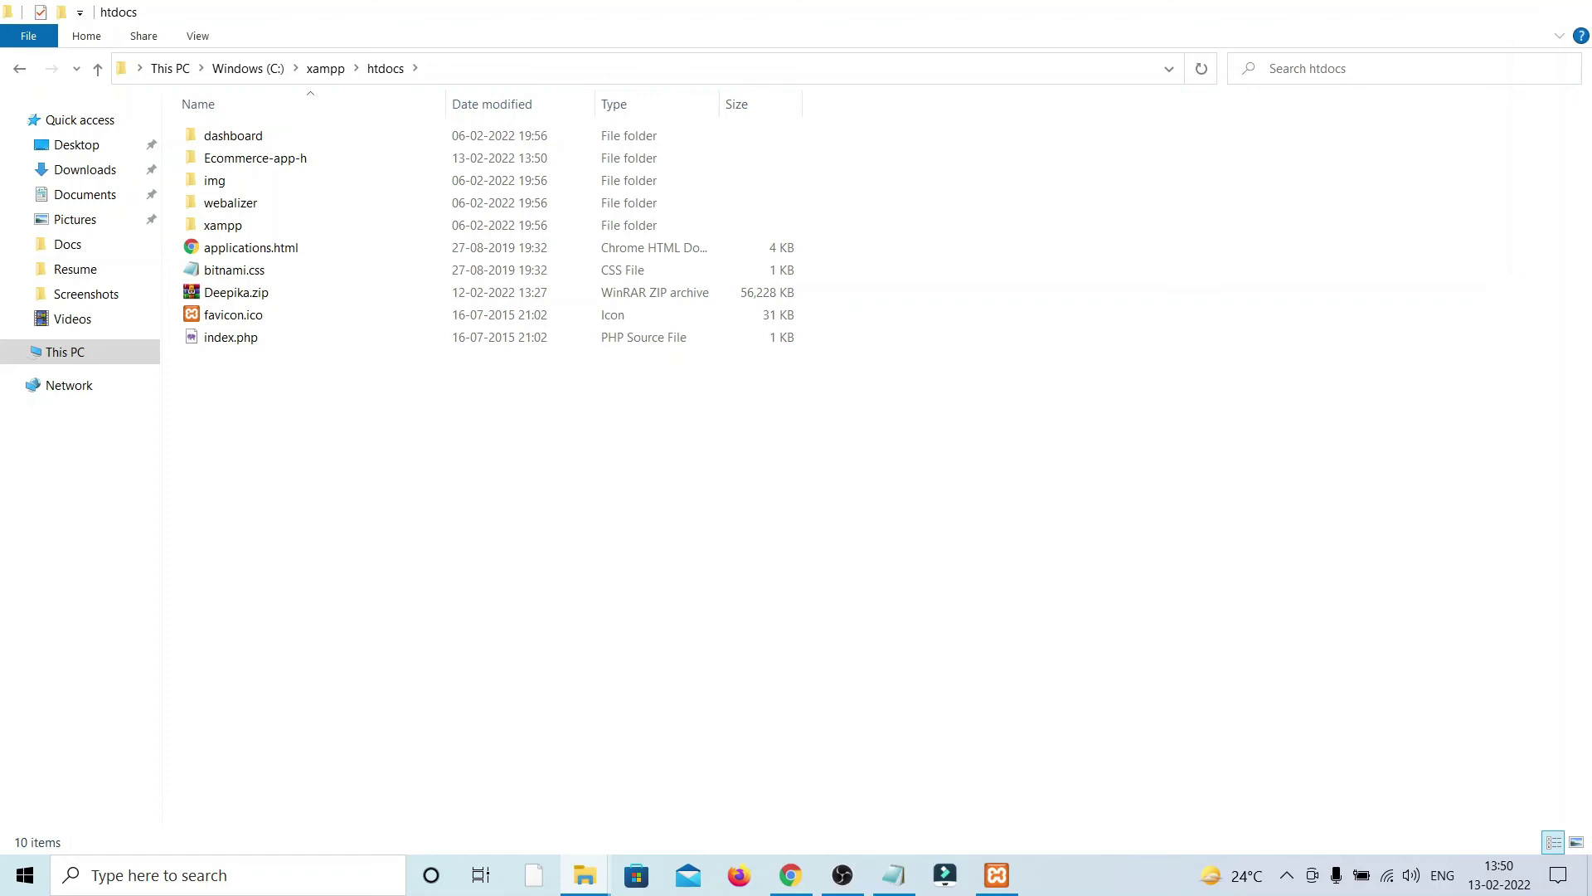
left_click(1468, 12)
Step: Load localhost/Ecommerce-app-h in a new Chrome tab and scroll through the product listing
mouse_move(790, 875)
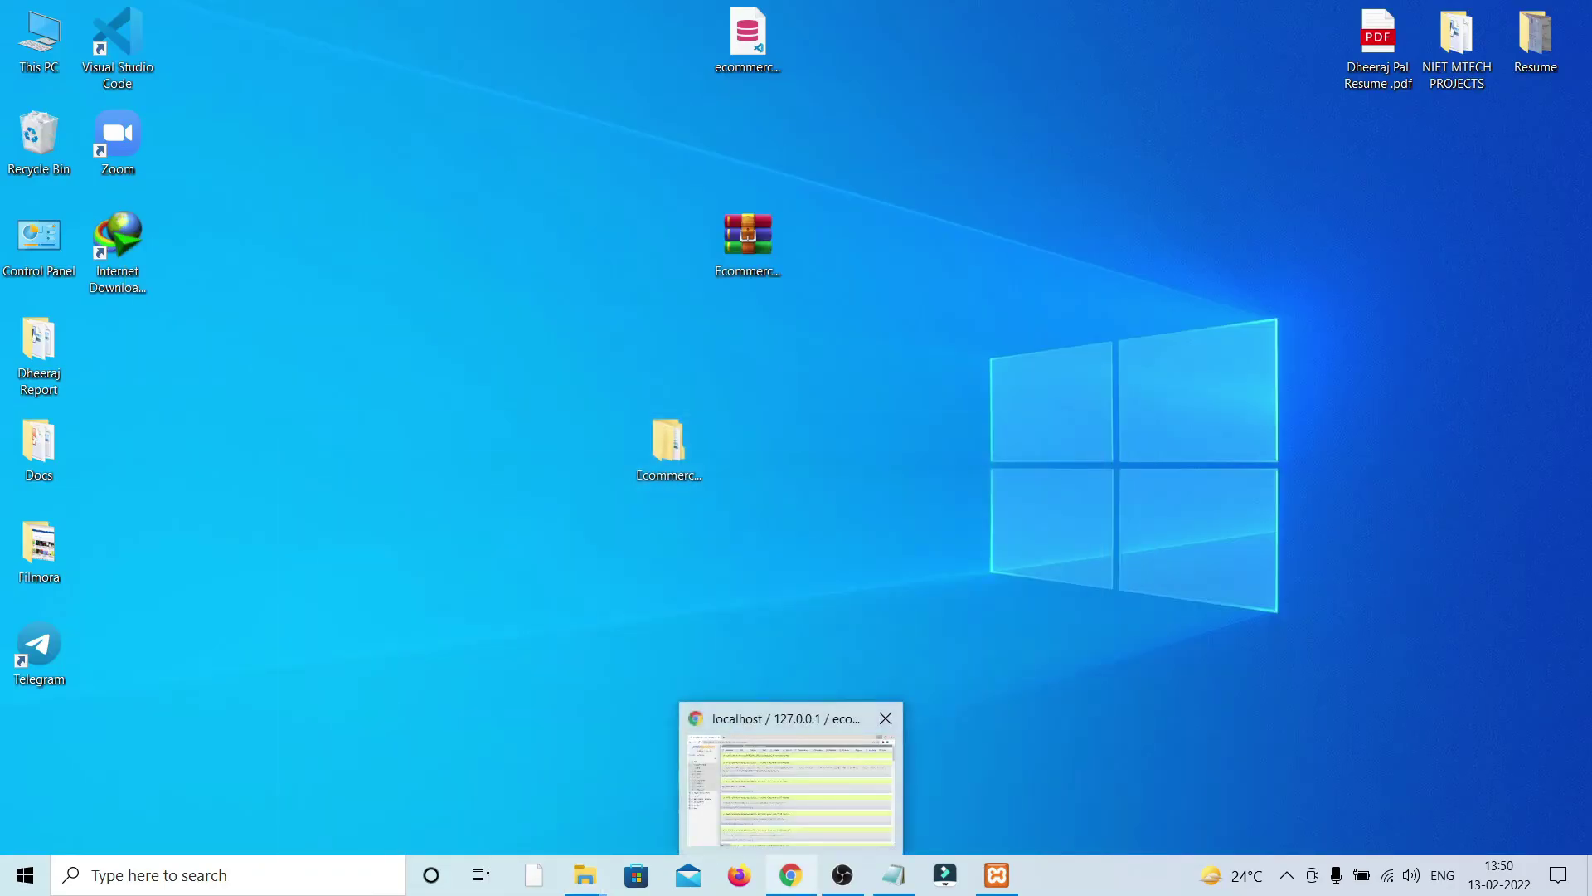
left_click(791, 783)
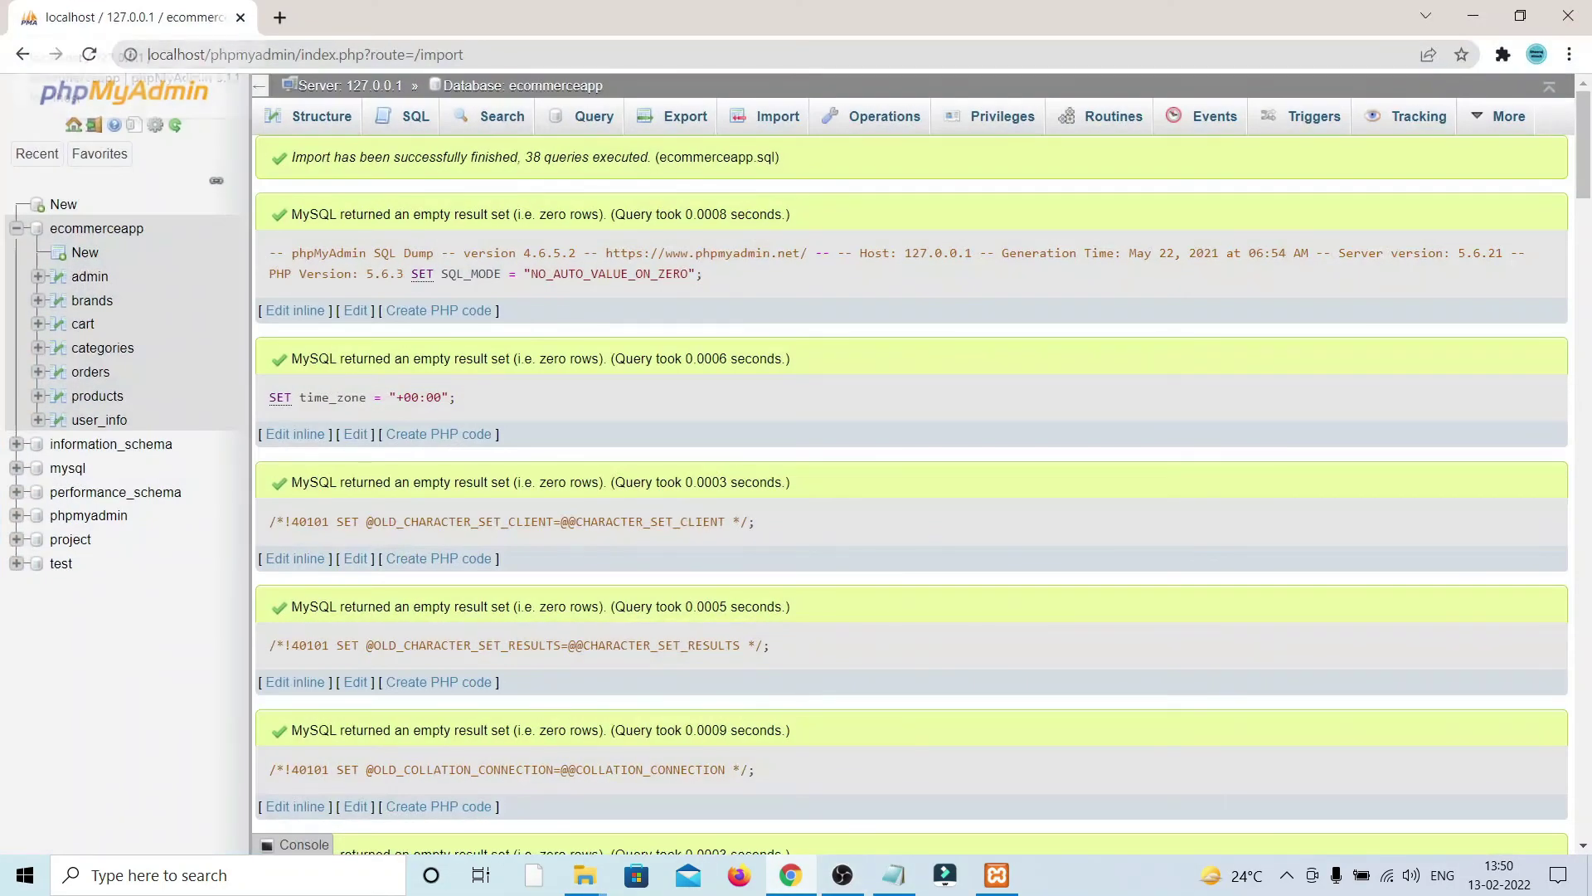
left_click(280, 18)
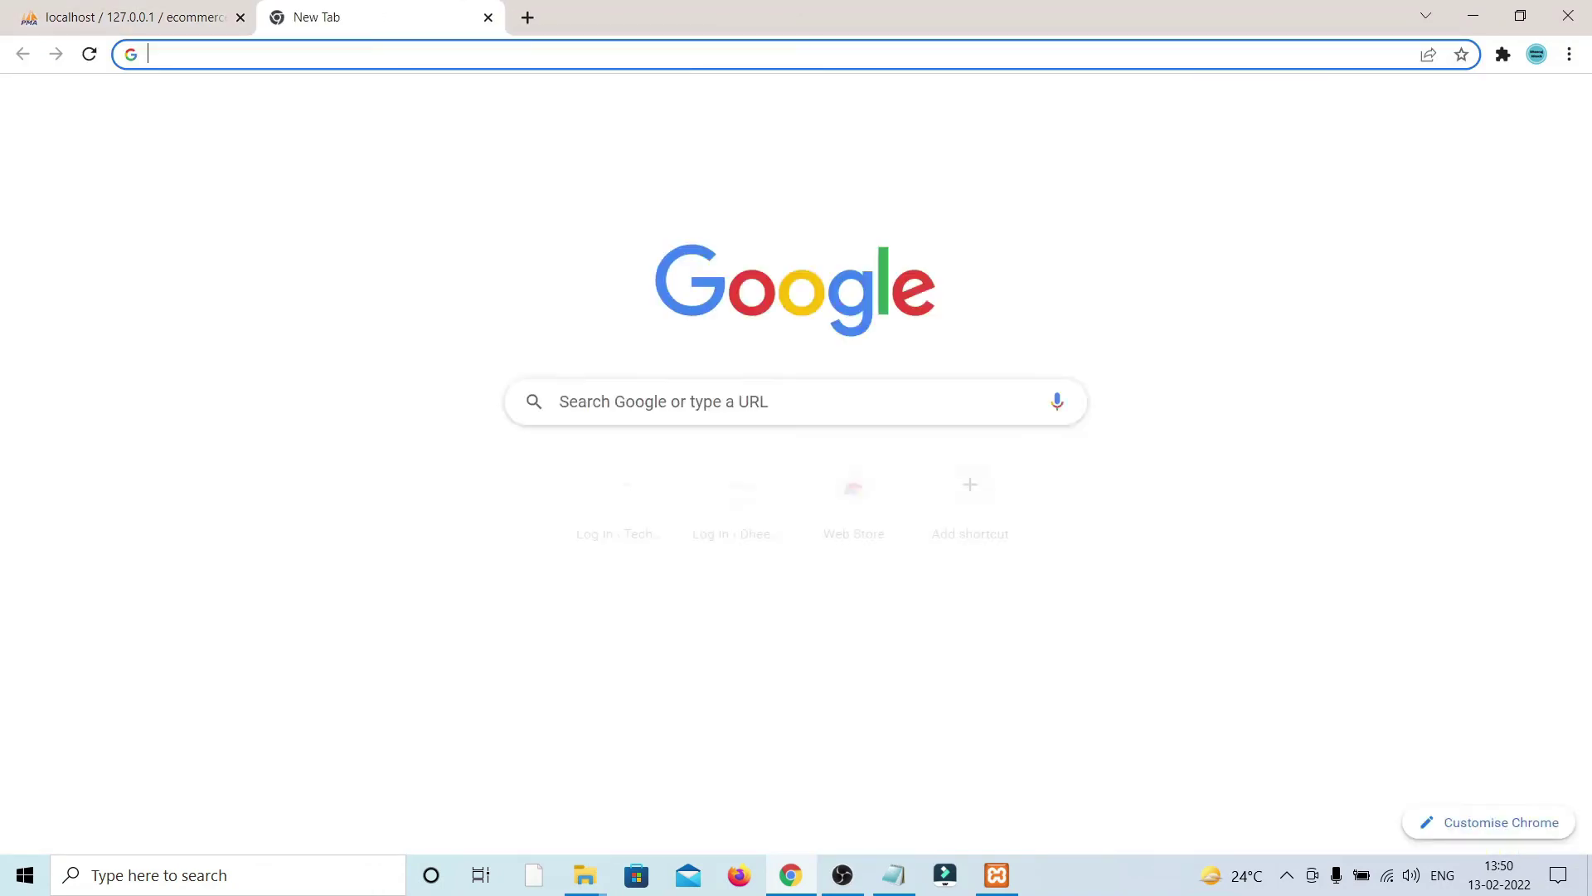
type("localhost")
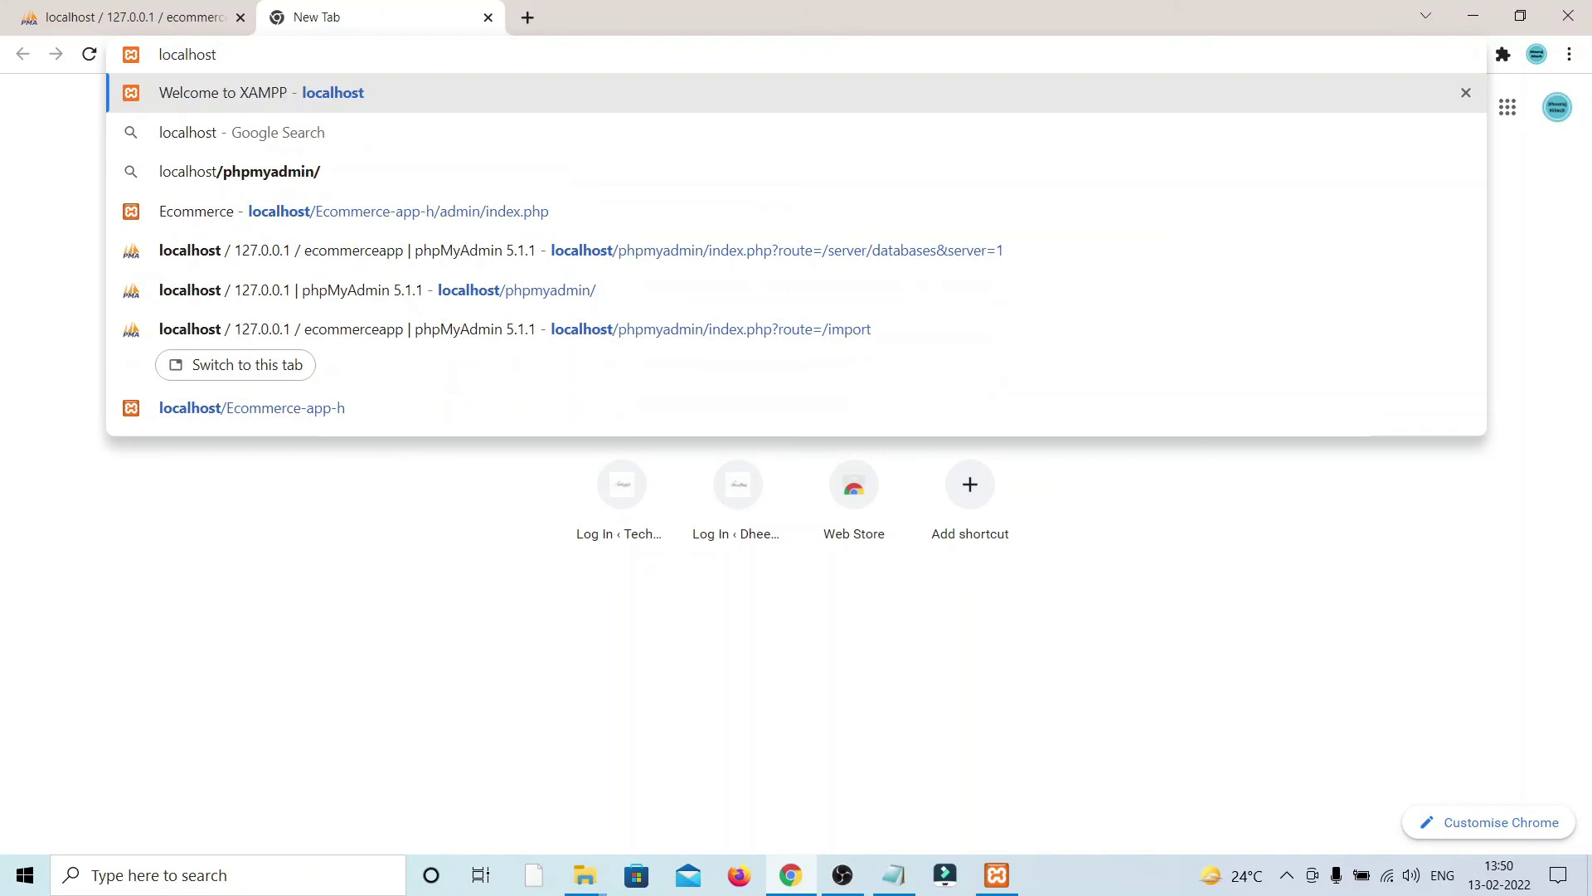
type("/")
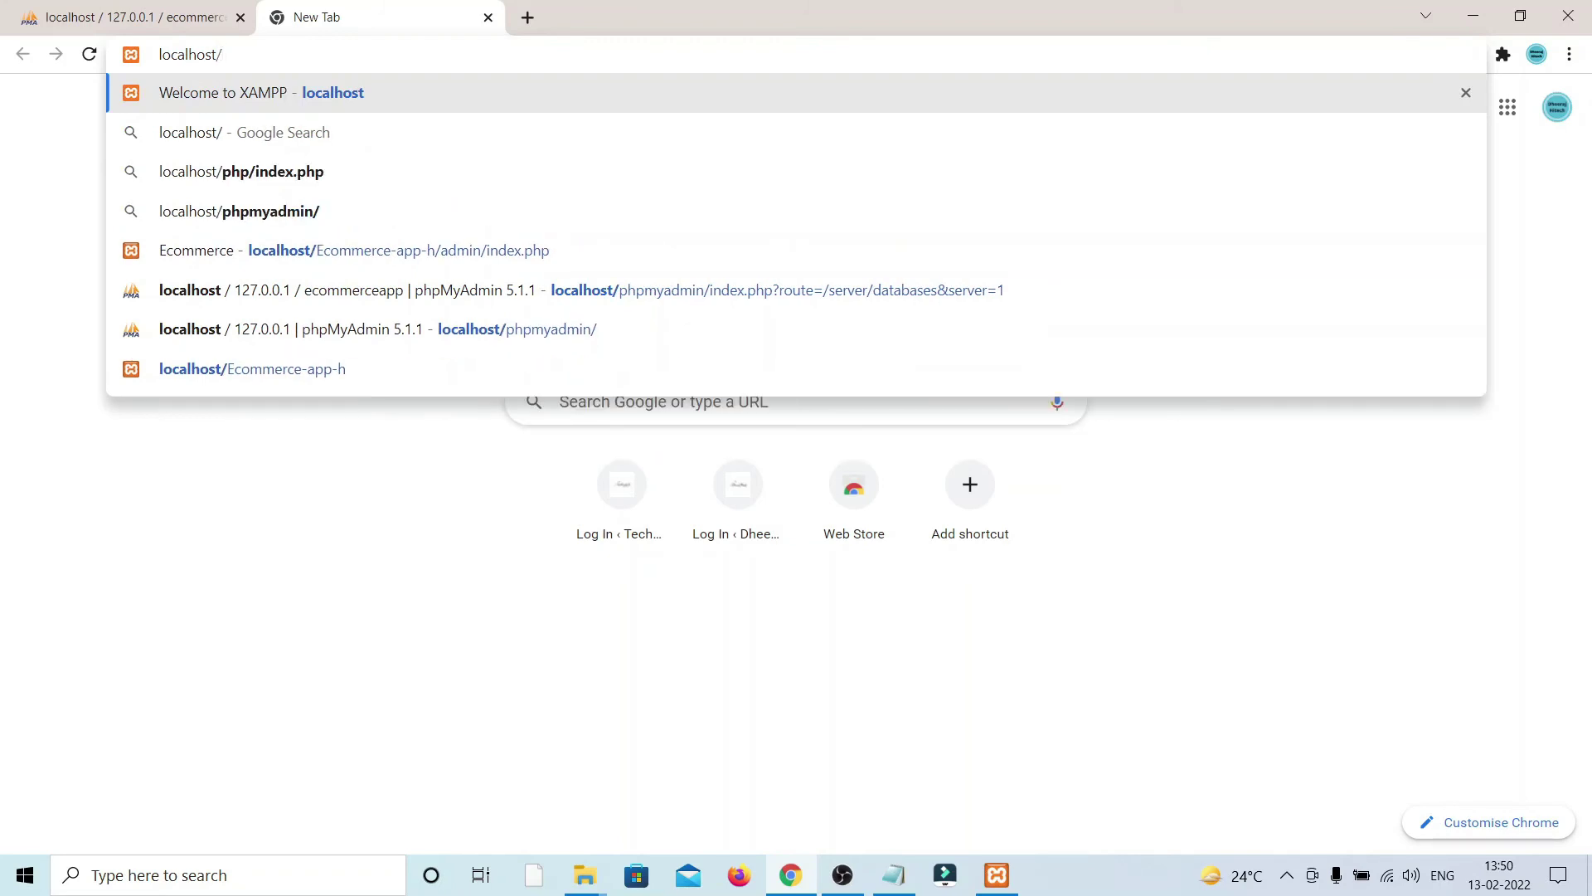
type("Ecommerce-app-h")
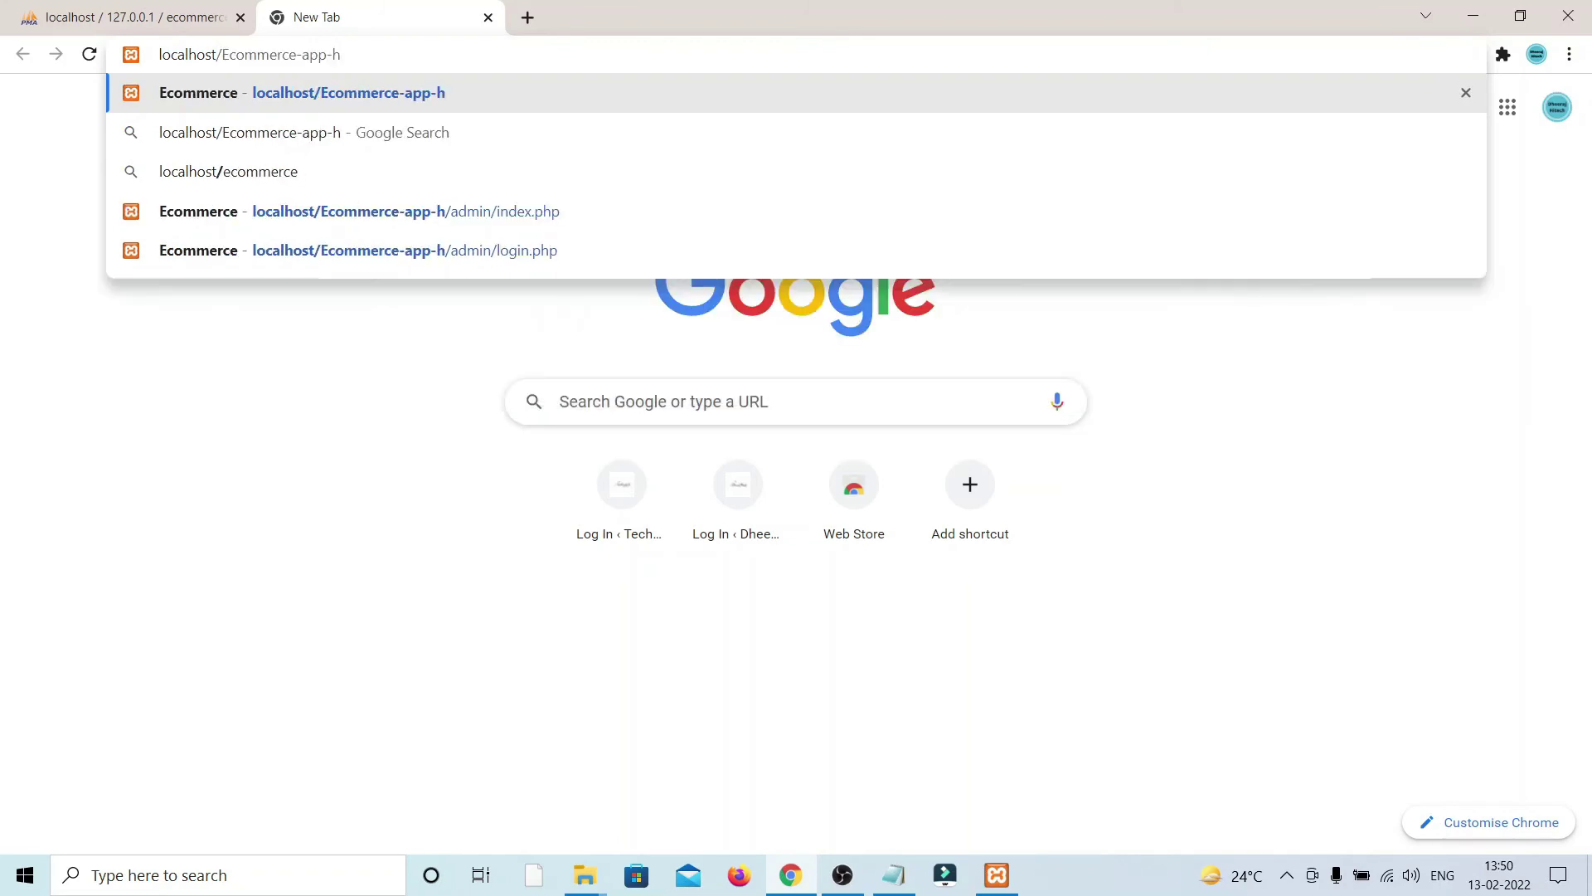
key("Return")
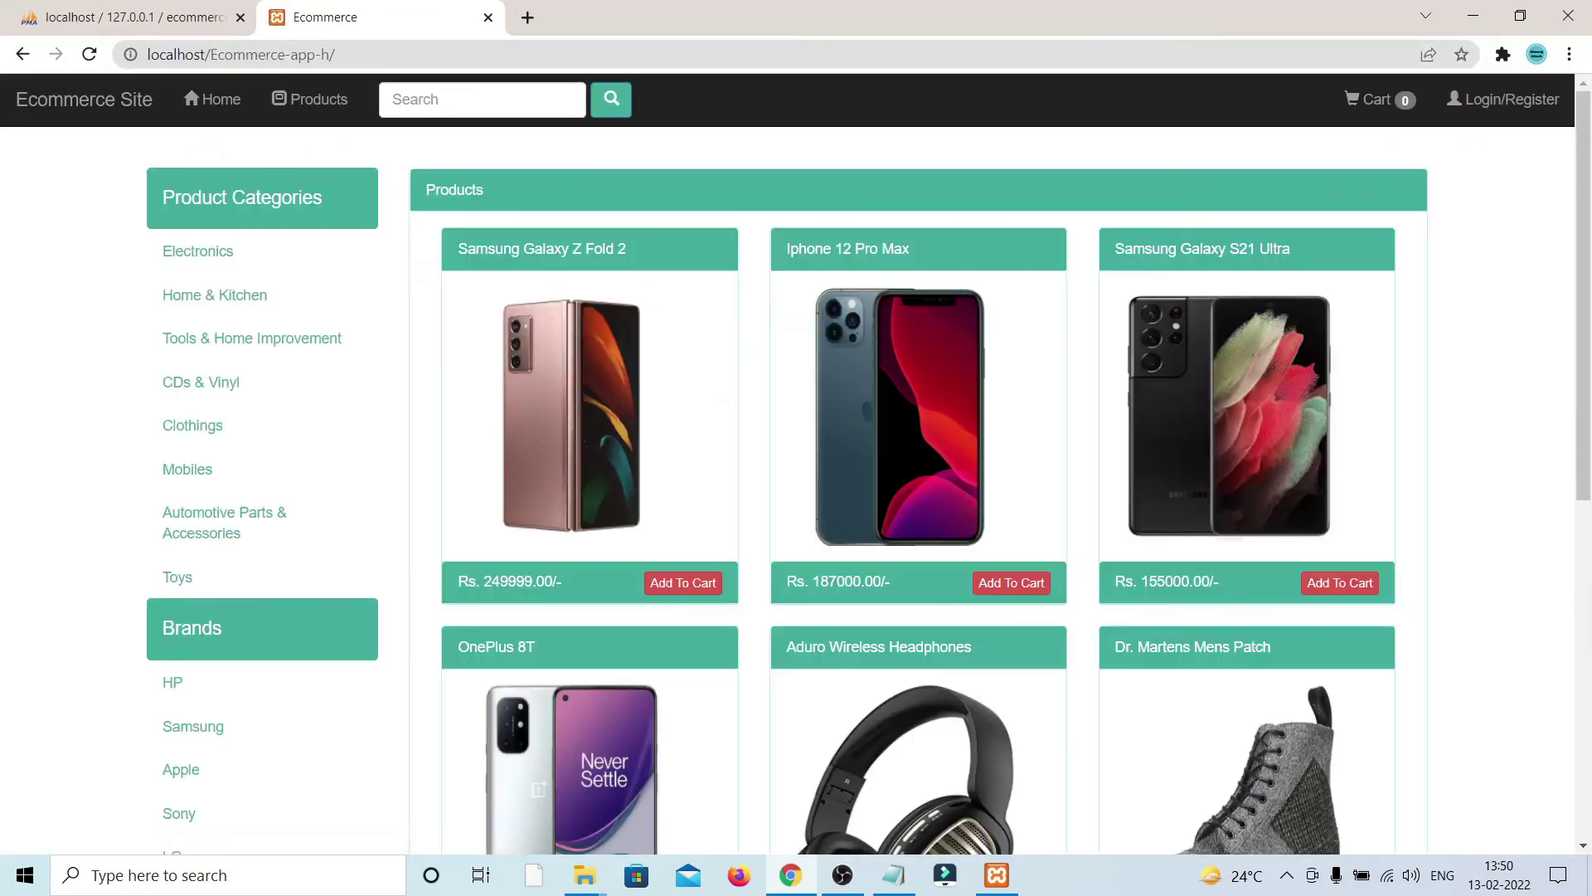
scroll(796, 498, "down", 6)
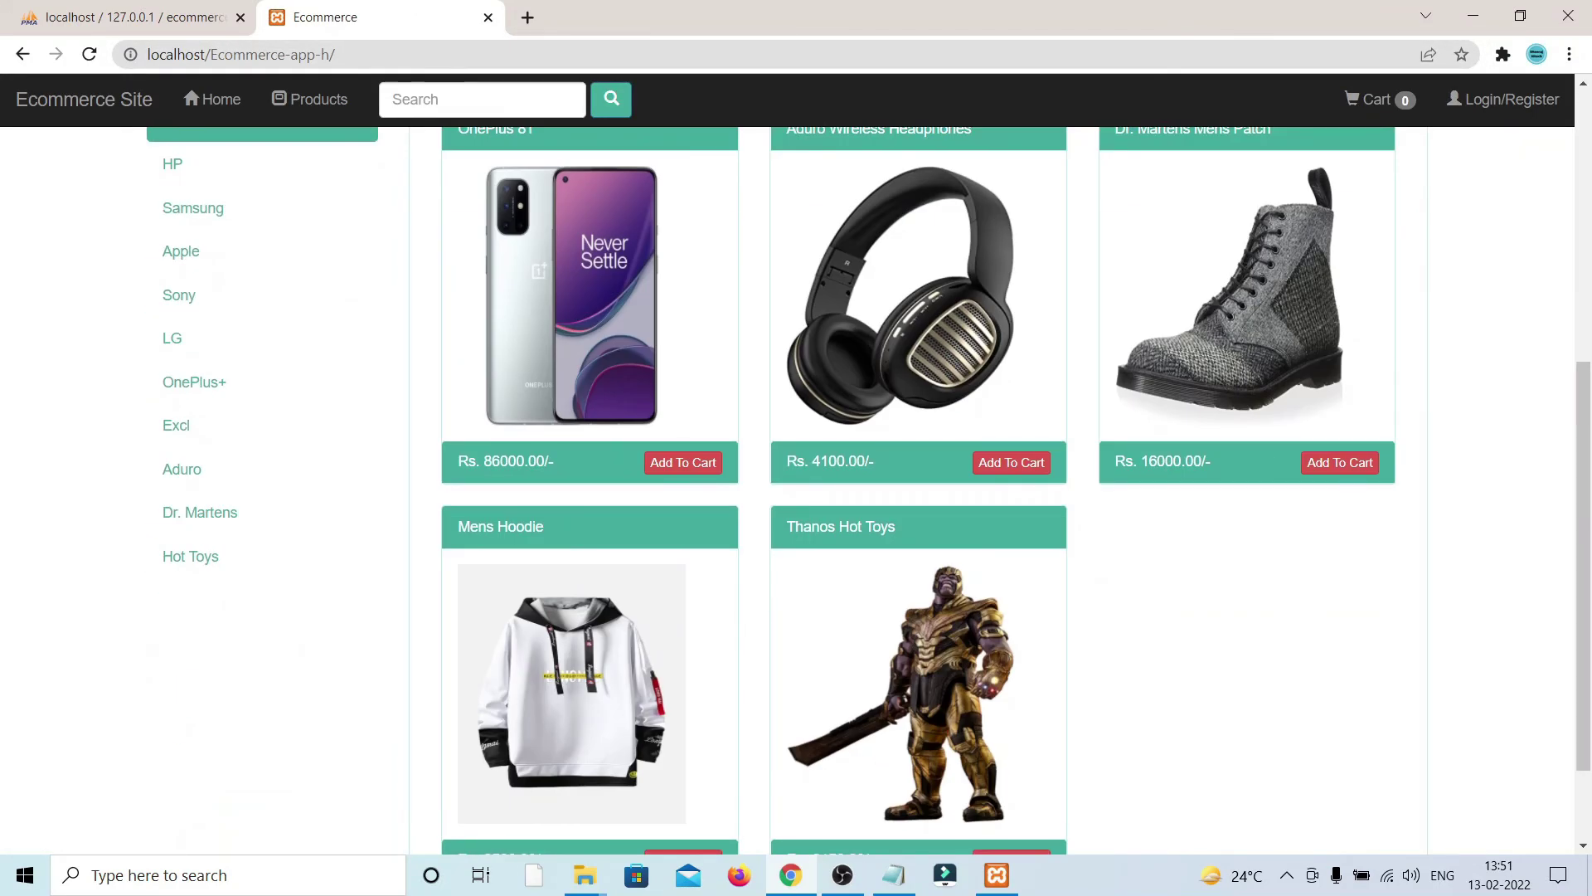
scroll(796, 498, "up", 6)
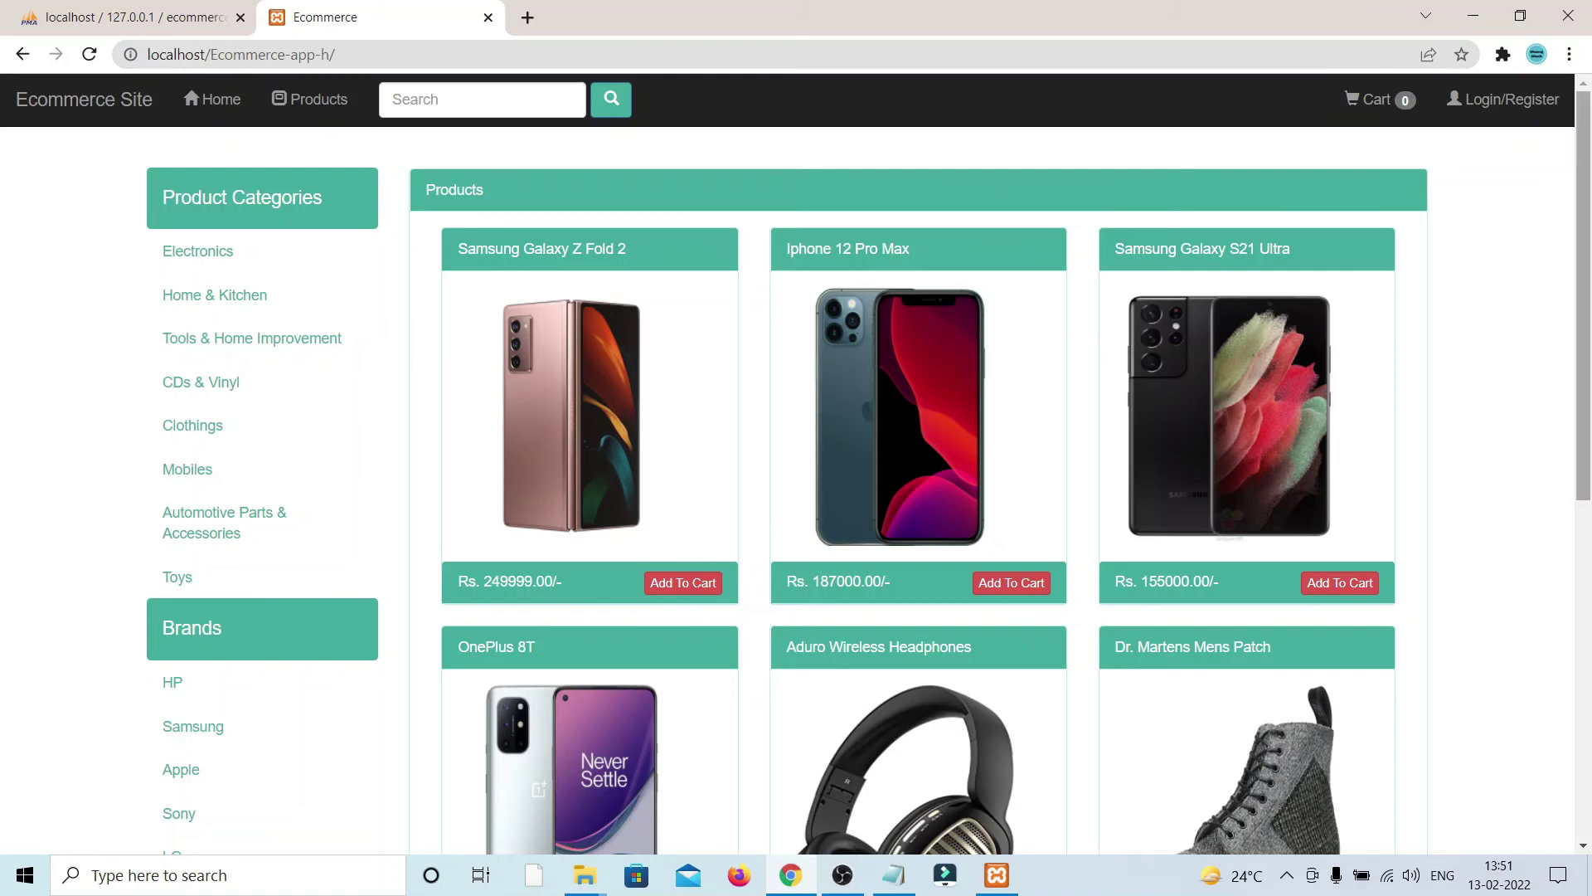
scroll(876, 491, "down", 7)
scroll(876, 491, "up", 7)
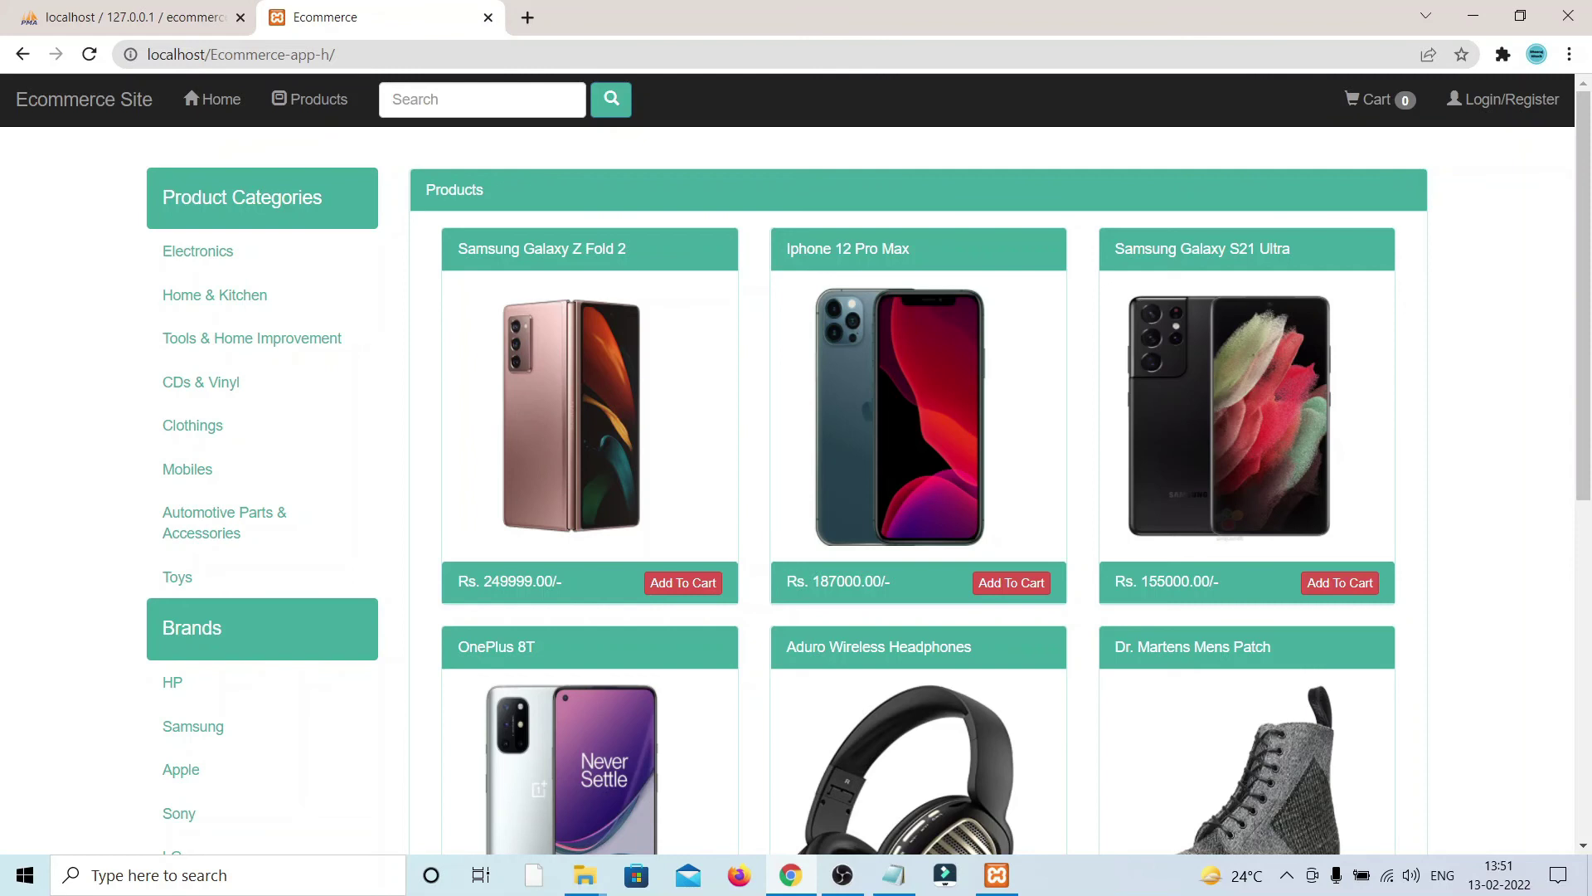
key("ctrl+l")
key("End")
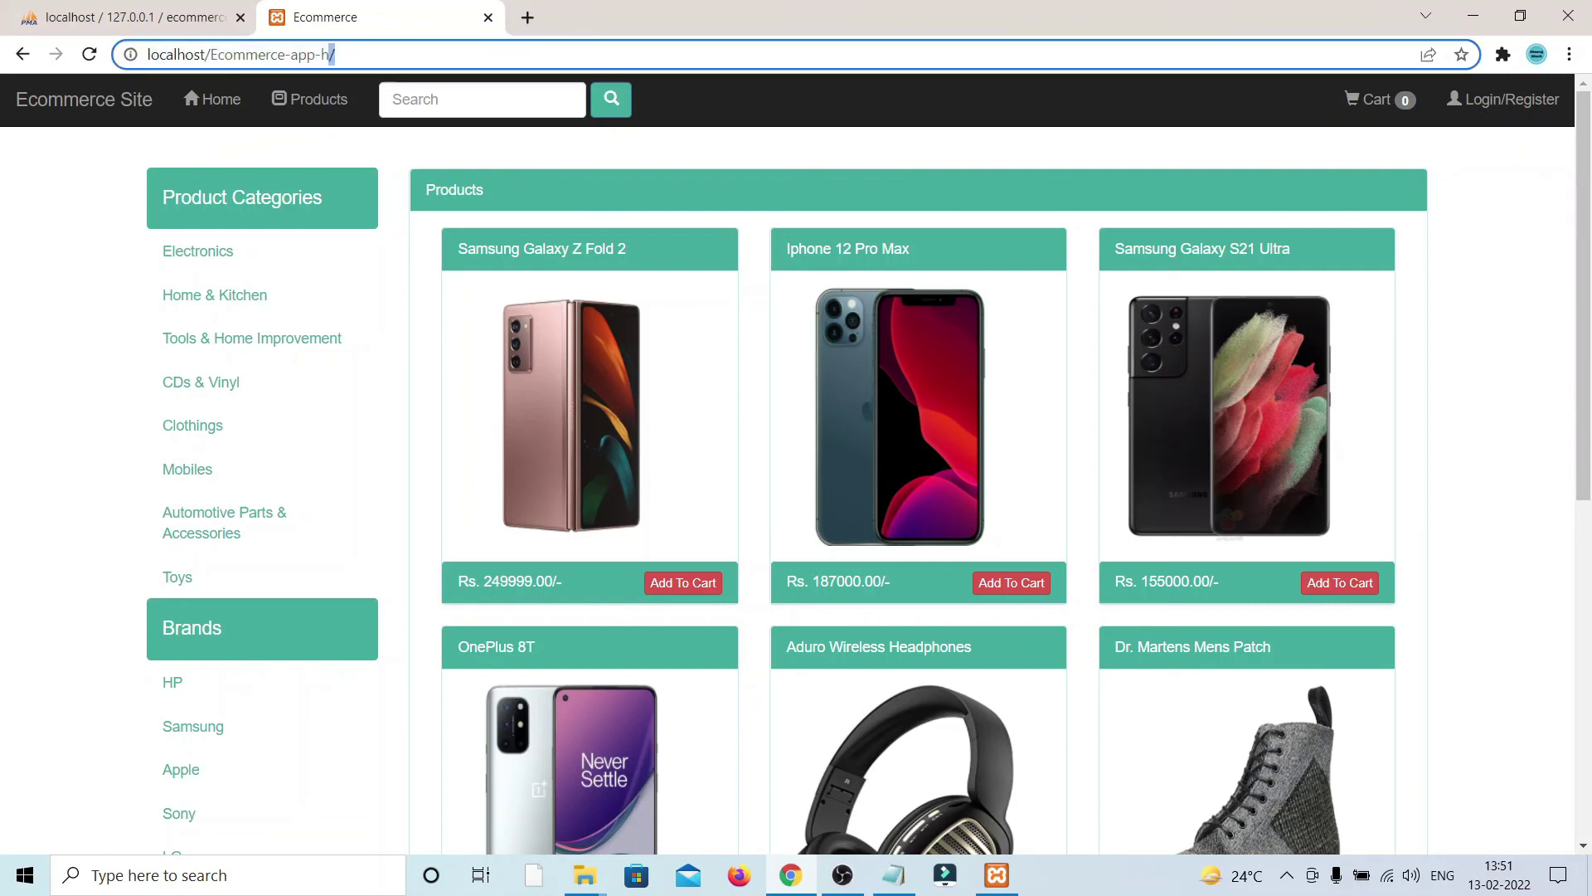
type("ad")
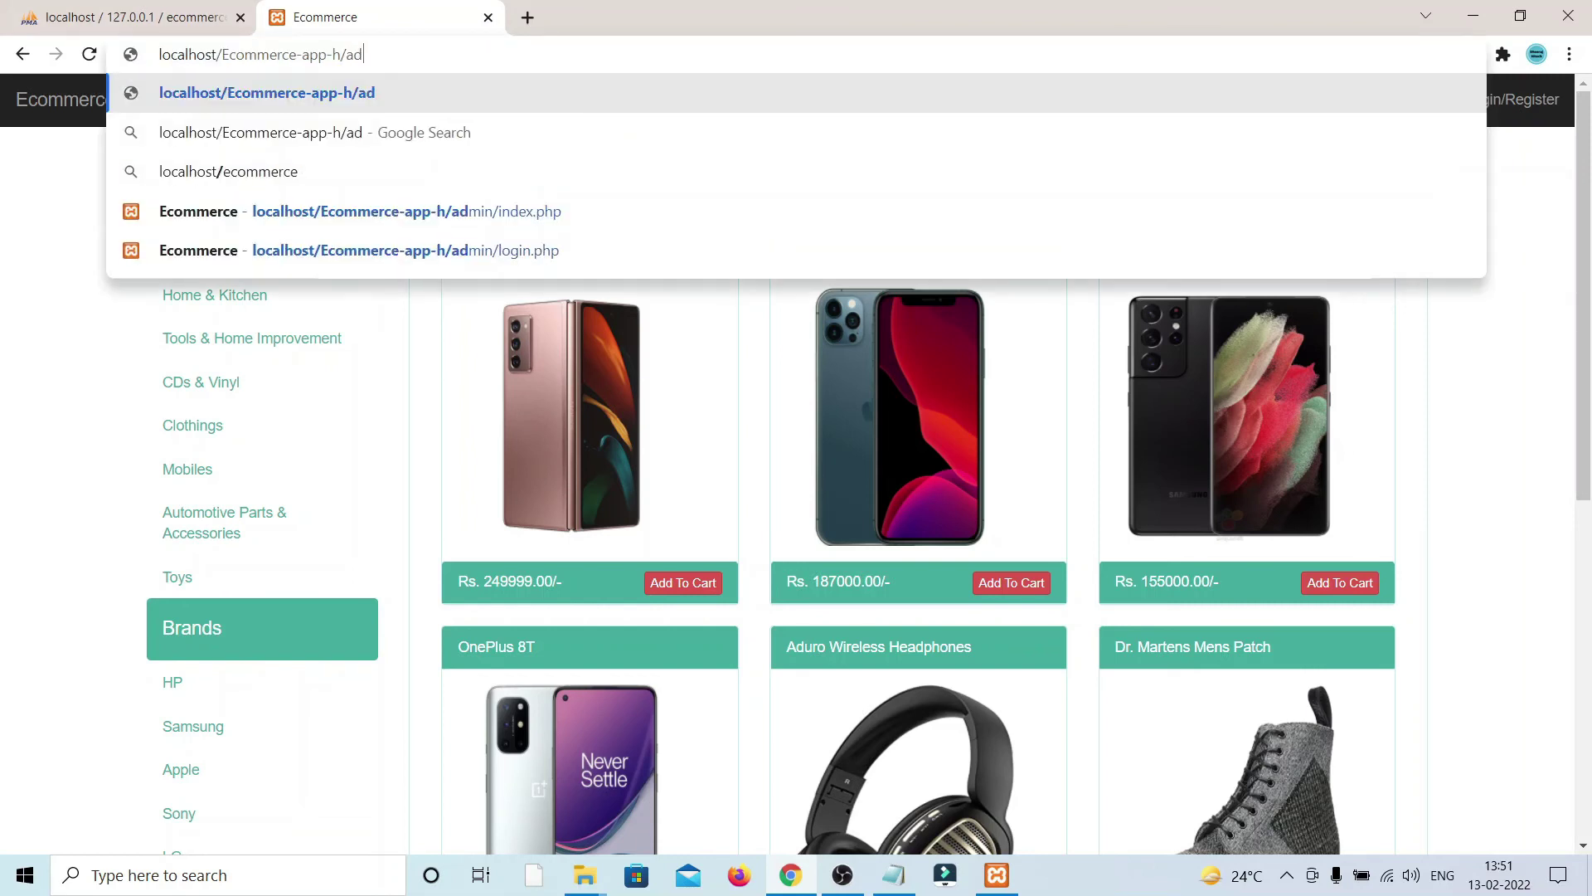
type("min/")
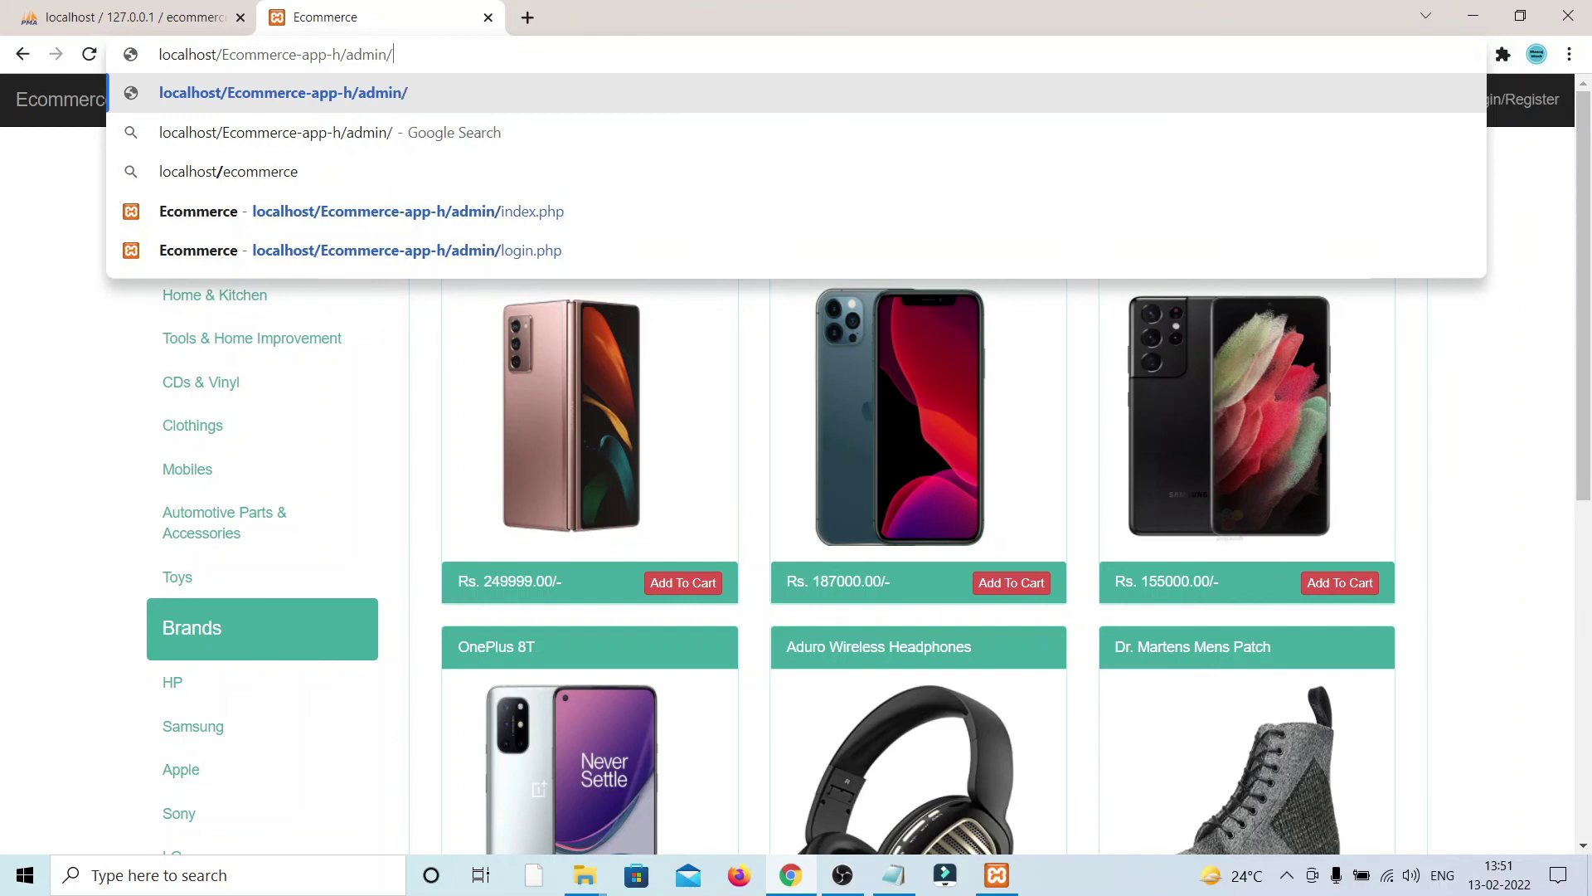
type("index.html")
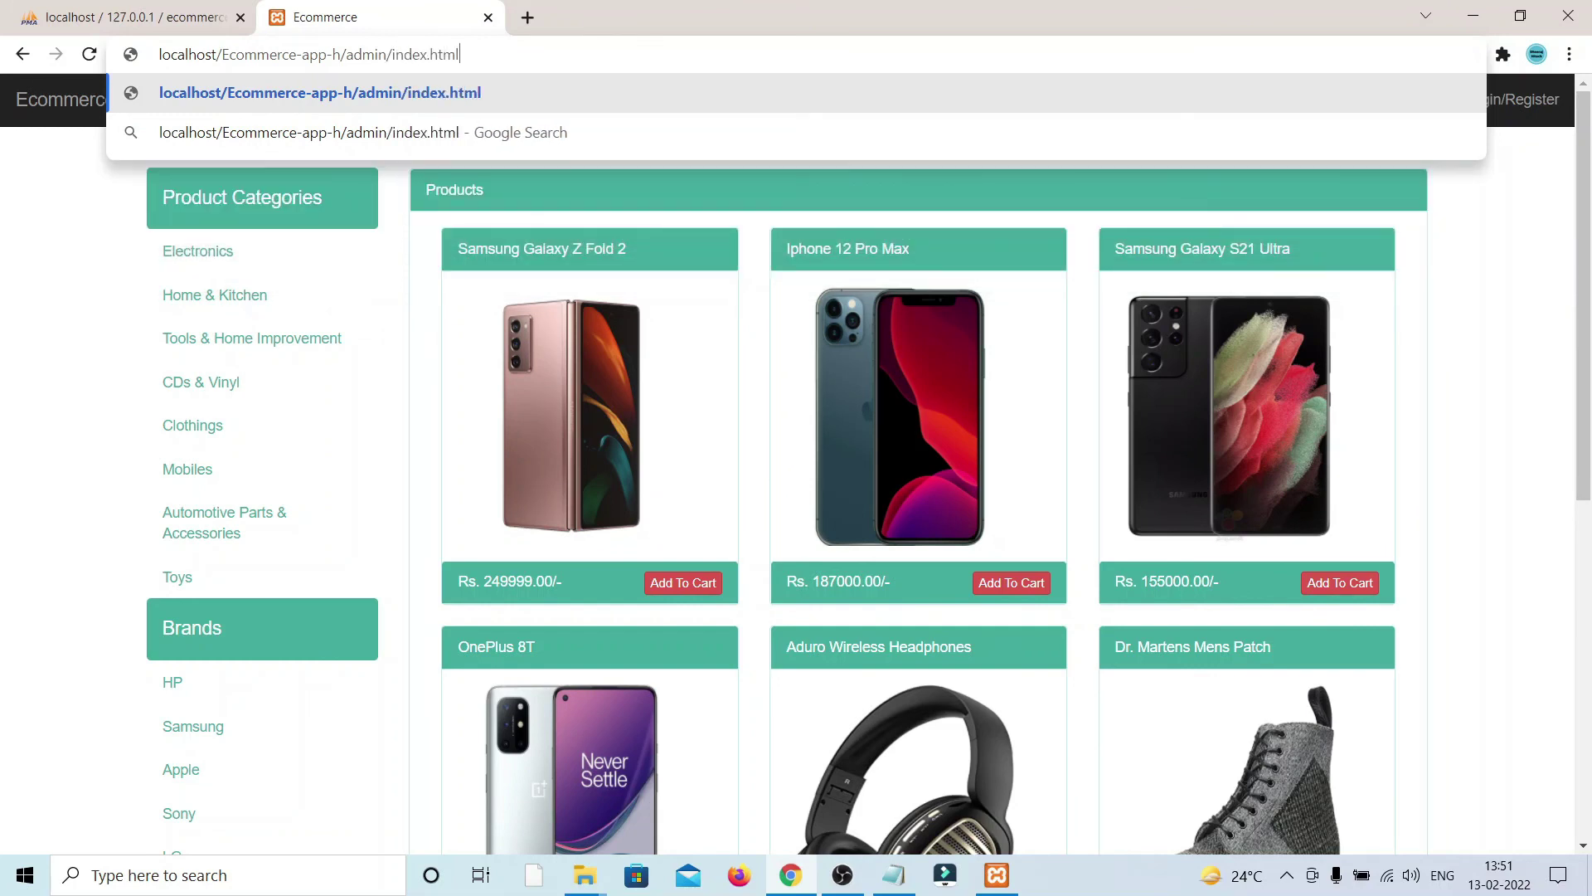
key("Return")
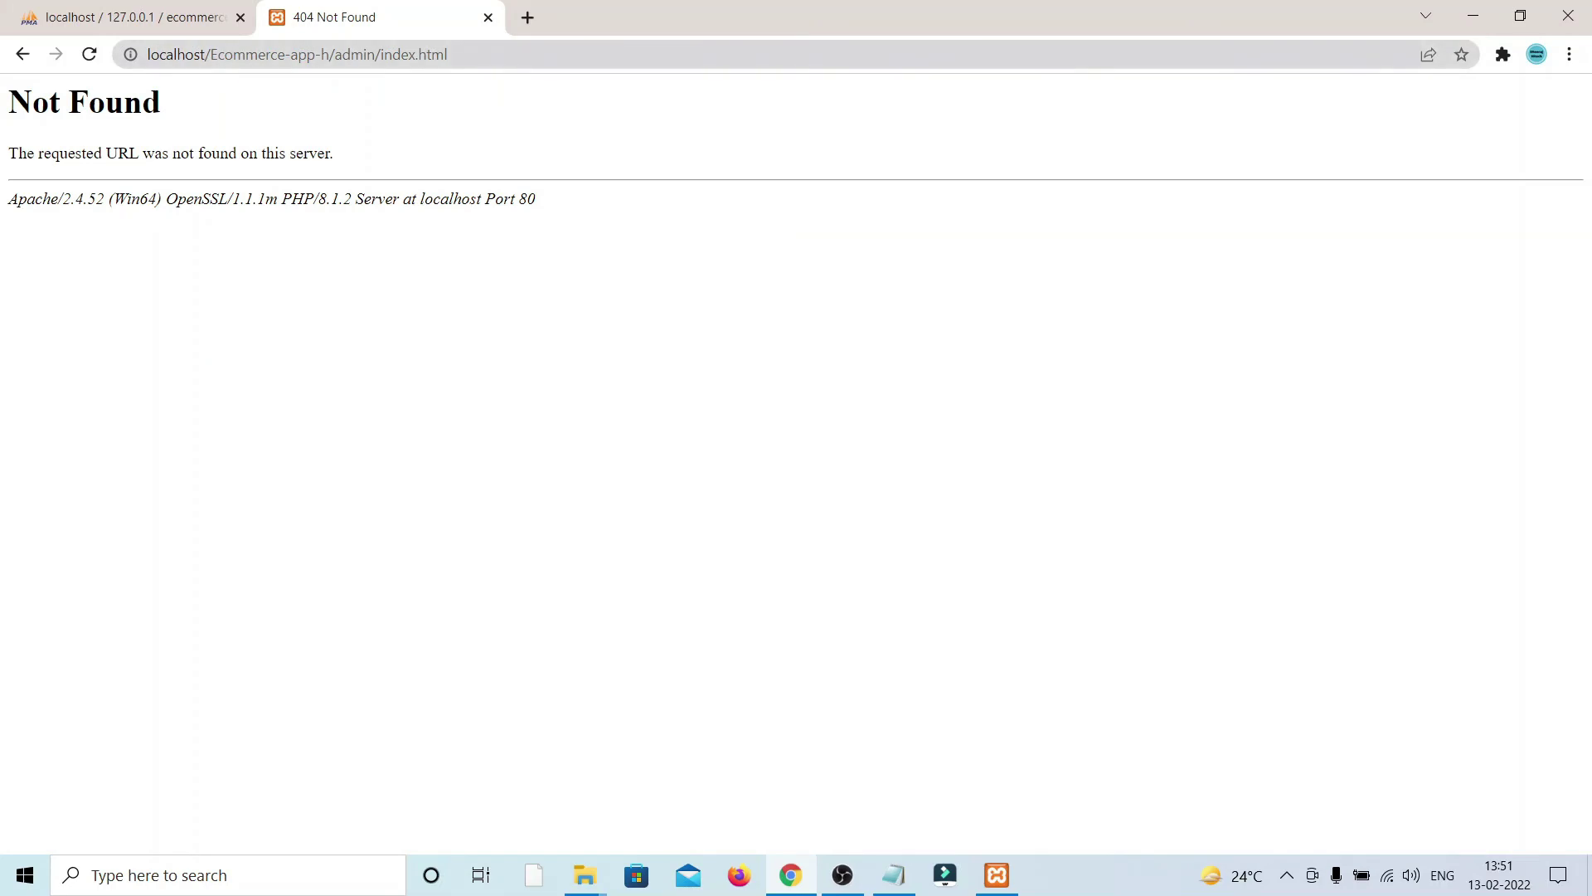
key("ctrl+l")
key("End")
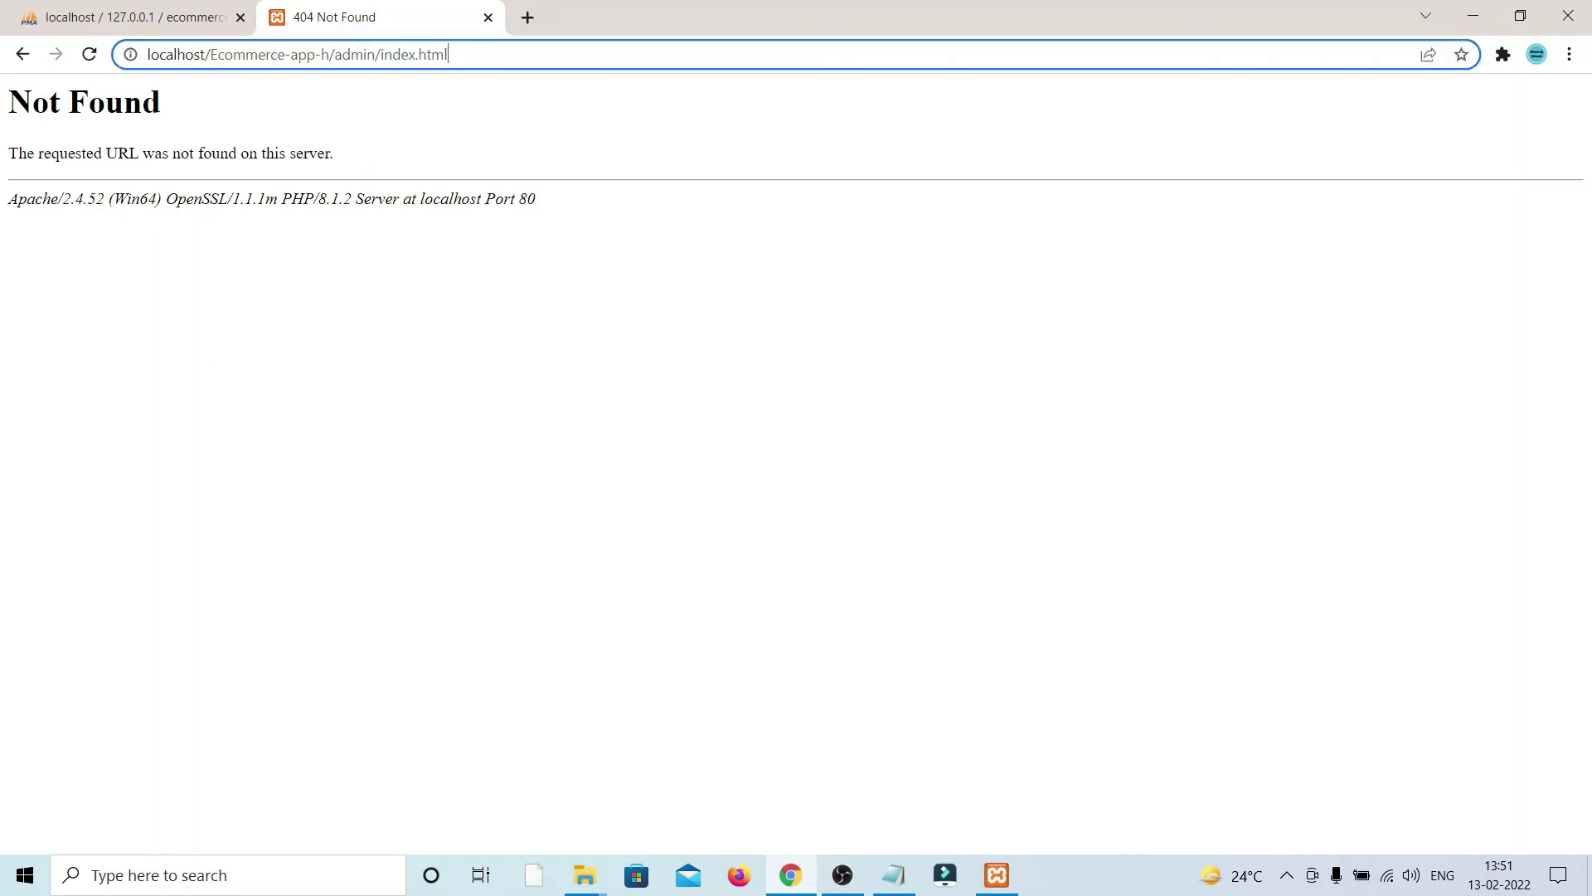
key("BackSpace")
key("BackSpace")
key("BackSpace")
key("BackSpace")
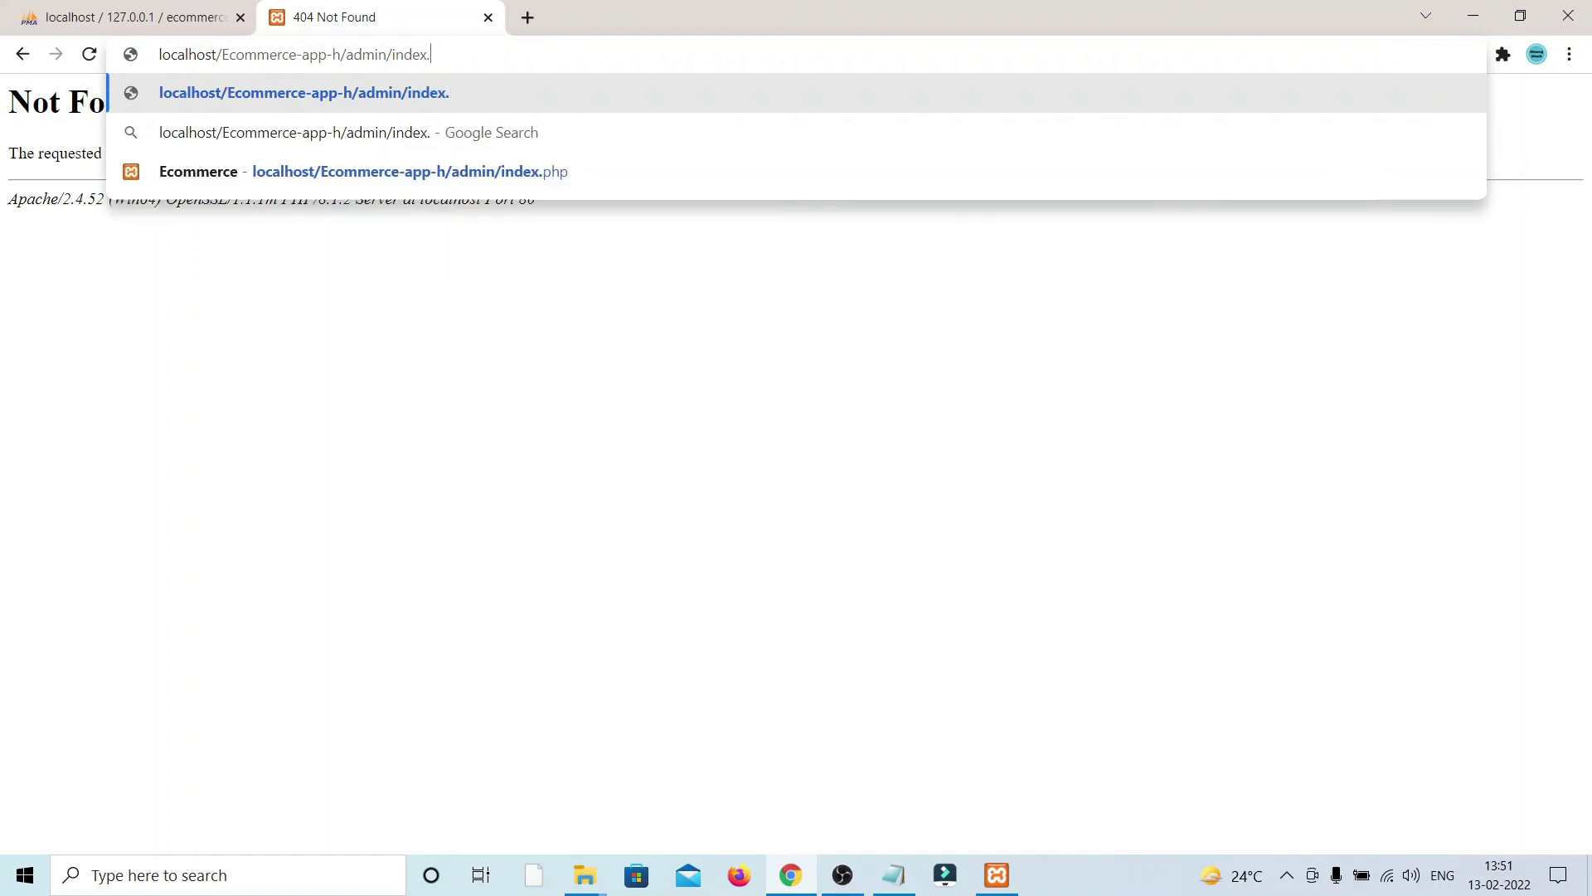
type("php")
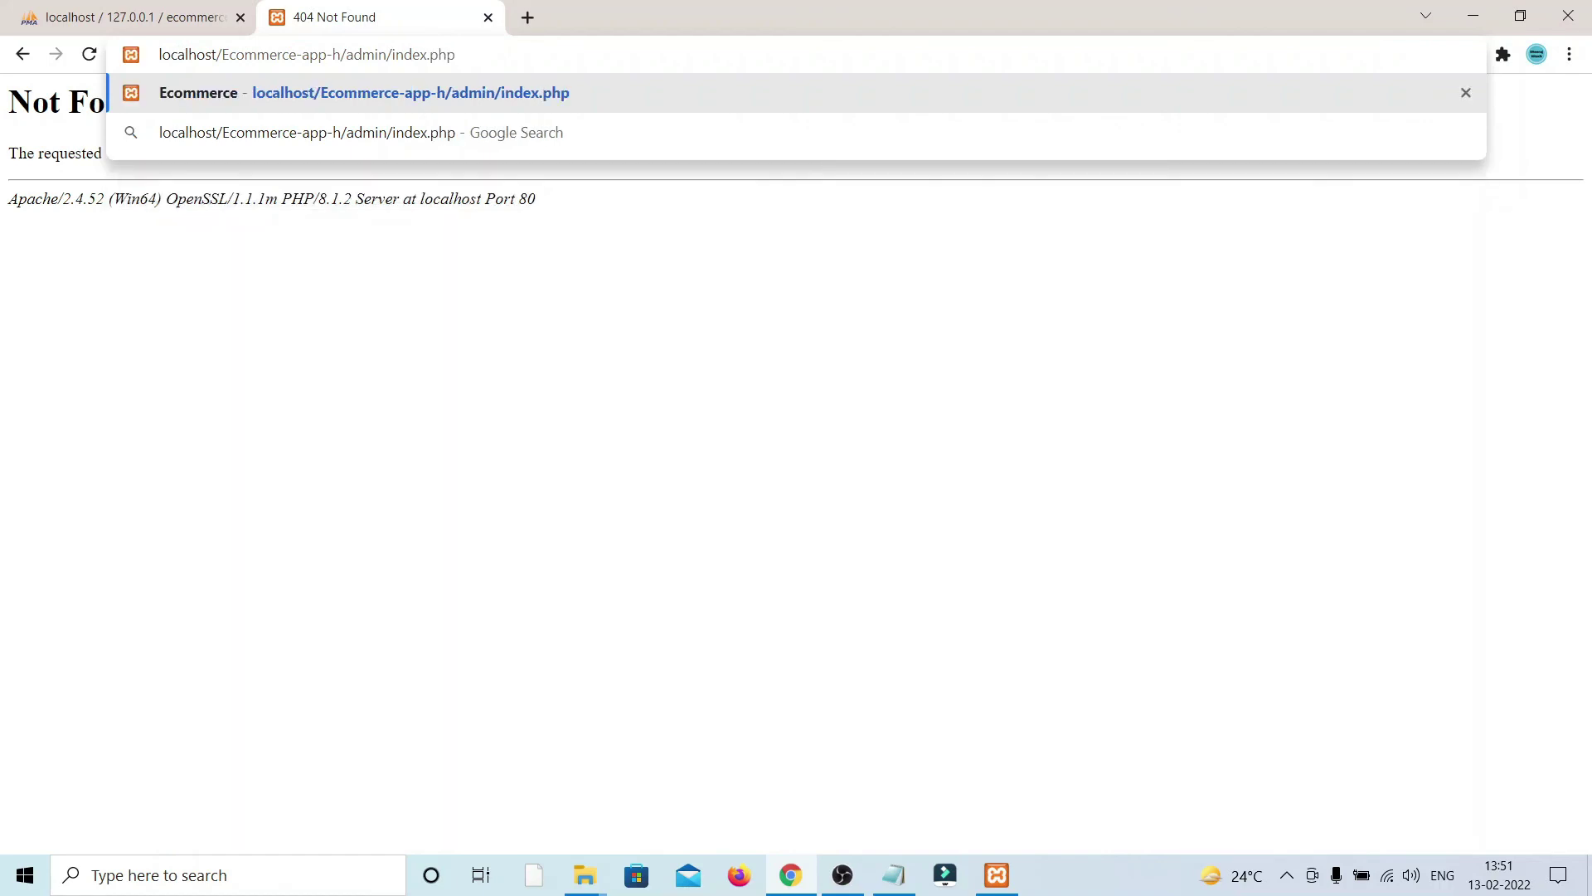
key("Return")
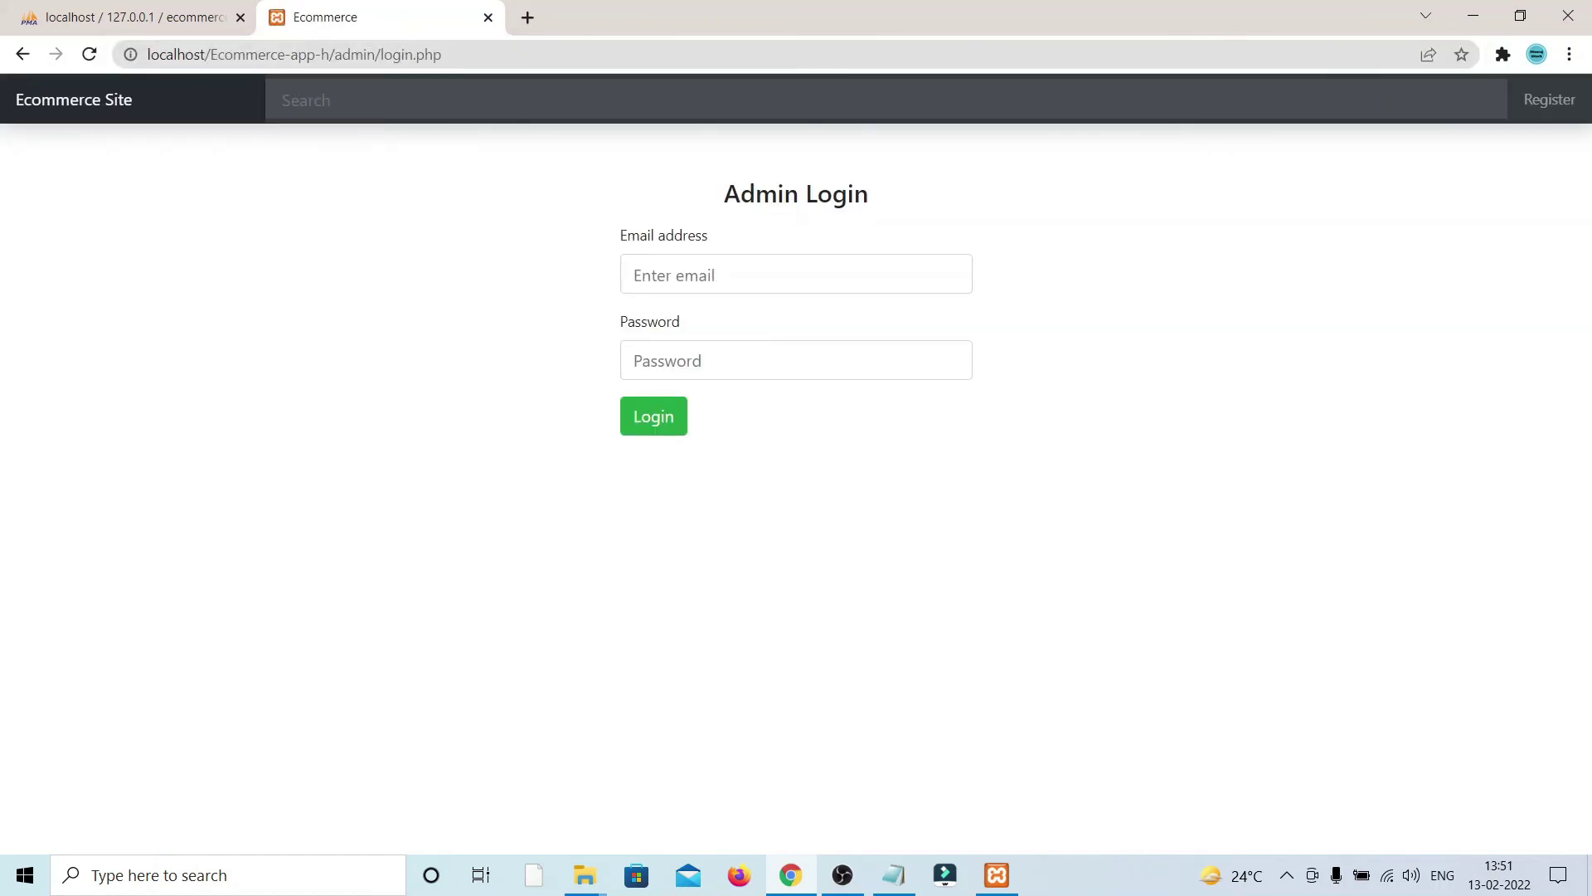
left_click(443, 54)
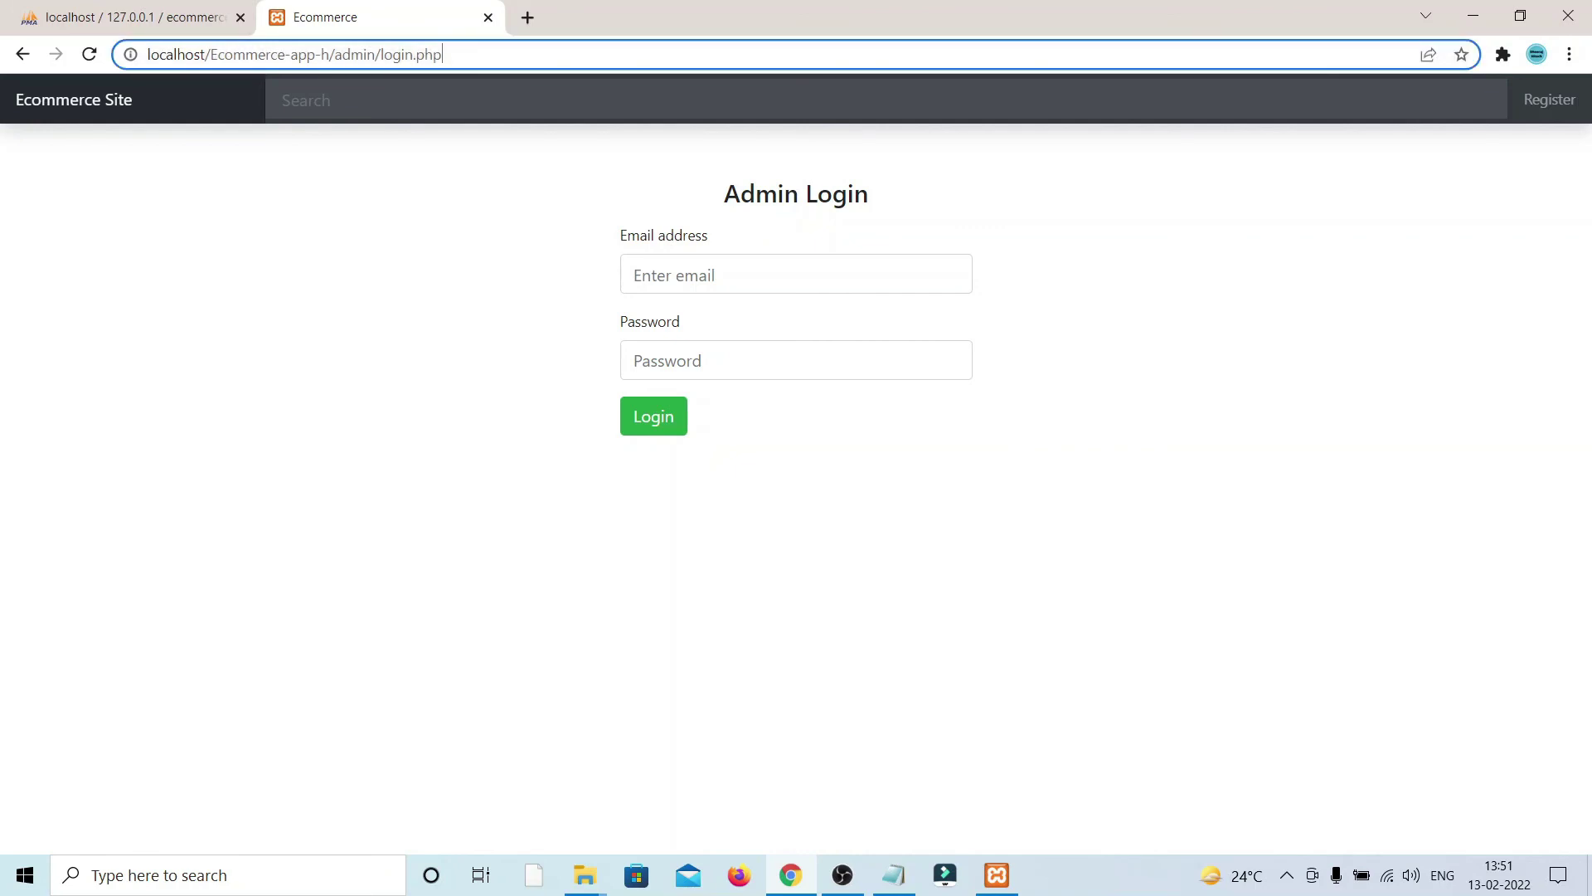
key("BackSpace")
key("BackSpace")
key("BackSpace")
key("BackSpace")
key("BackSpace")
key("BackSpace")
key("BackSpace")
key("BackSpace")
key("BackSpace")
key("BackSpace")
key("BackSpace")
key("BackSpace")
key("BackSpace")
key("BackSpace")
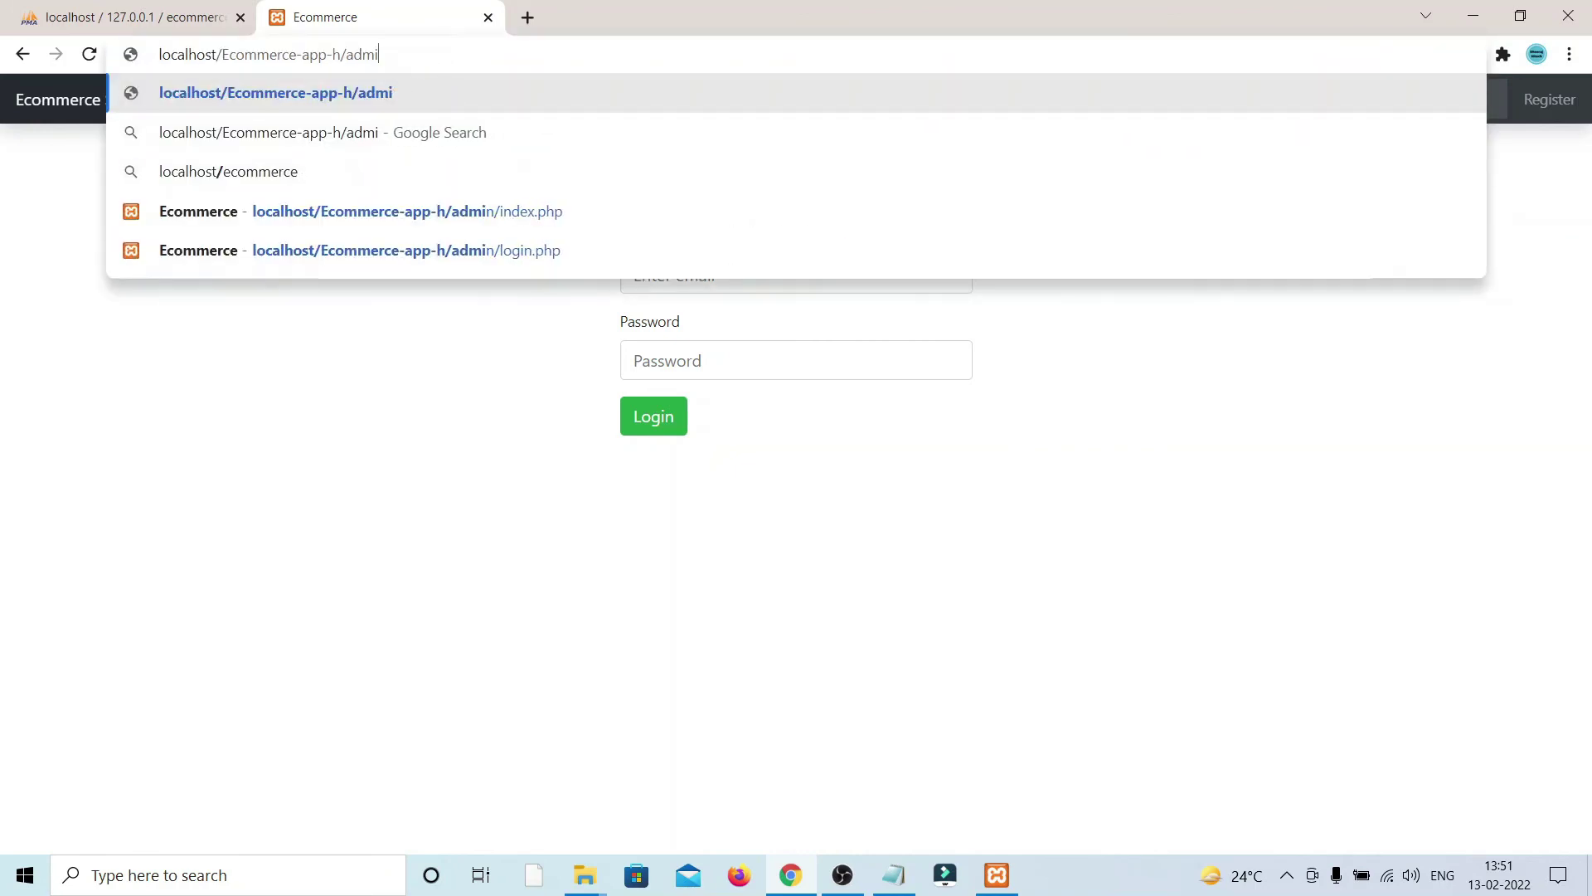
key("BackSpace")
key("BackSpace")
key("Return")
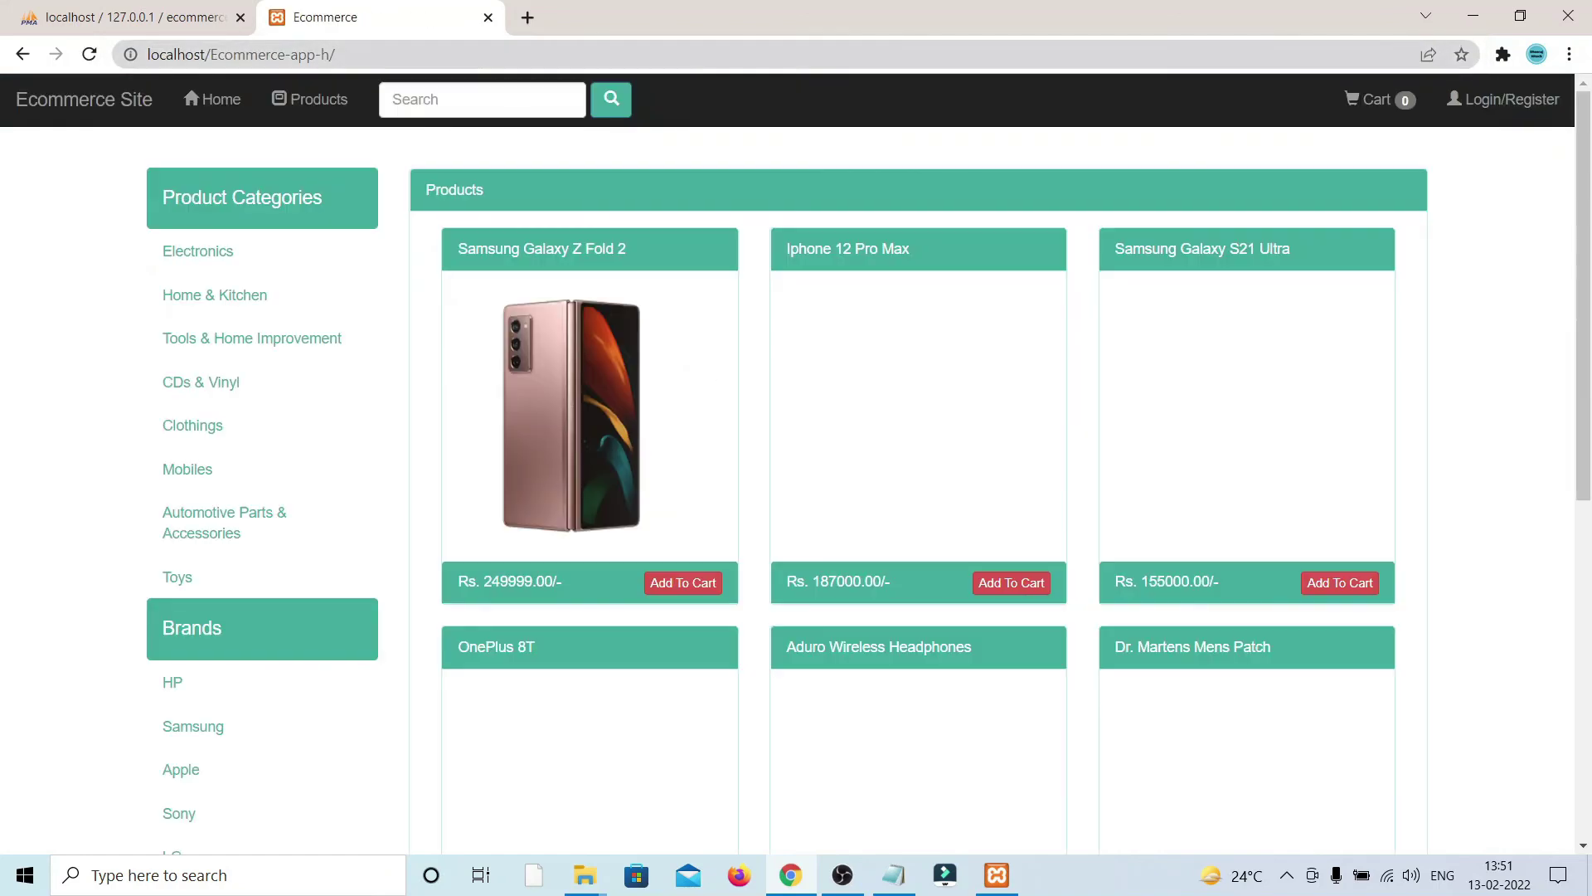